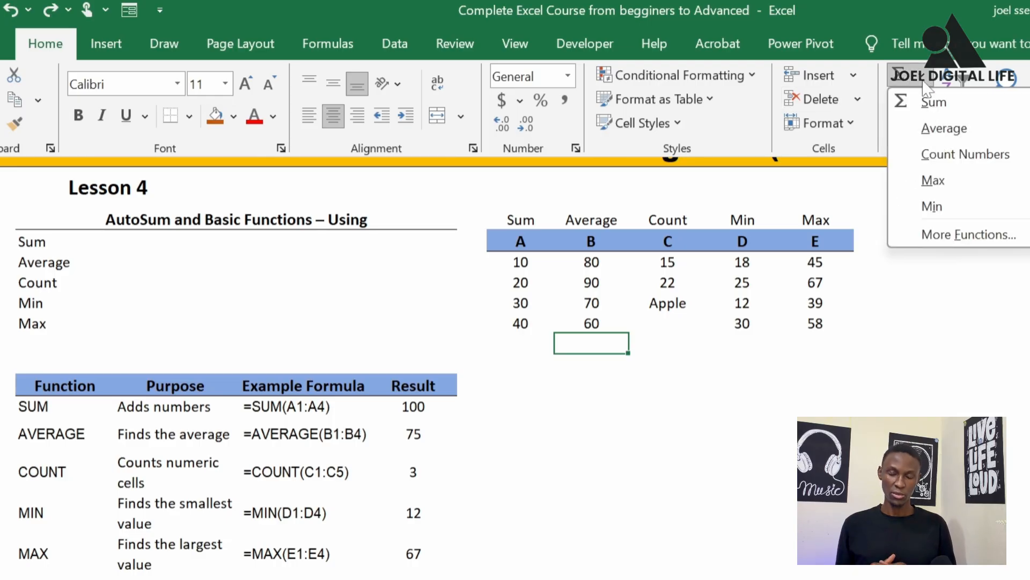
Average the values in H7:H10 in cell H11 with the AVERAGE function
{"action": "left_click", "coordinate": [966, 232]}
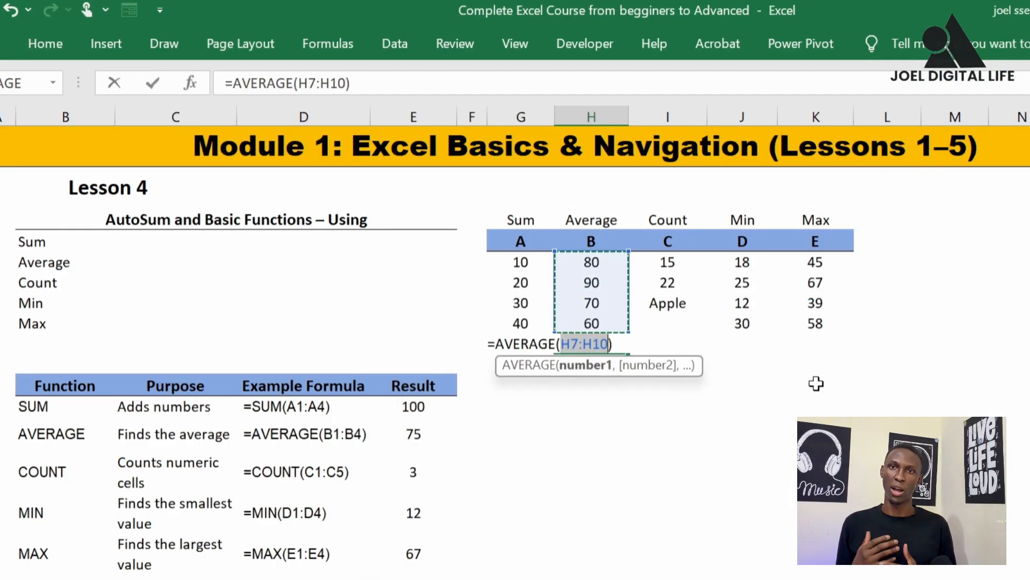
{"action": "key", "text": "Return"}
{"action": "left_click", "coordinate": [591, 344]}
Count the numeric cells in I7:I10 in cell I11 with COUNT, and check it against the column's values and the function's purpose
{"action": "left_click", "coordinate": [65, 283]}
{"action": "left_click", "coordinate": [684, 263]}
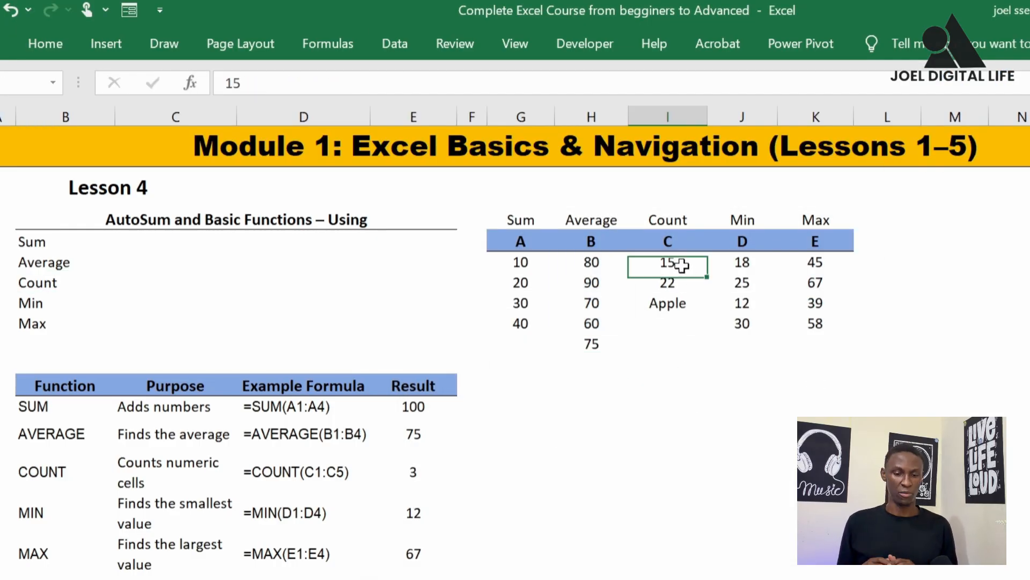
{"action": "left_click", "coordinate": [665, 301]}
{"action": "left_click", "coordinate": [674, 342]}
{"action": "type", "text": "=cou"}
{"action": "double_click", "coordinate": [691, 364]}
{"action": "left_click_drag", "start_coordinate": [674, 262], "coordinate": [675, 323]}
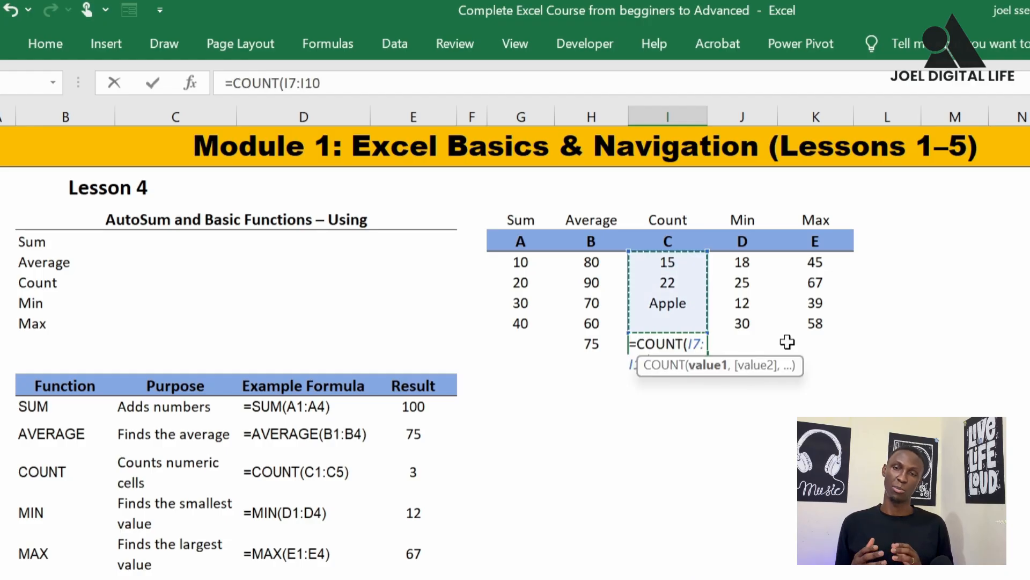
{"action": "key", "text": "Return"}
{"action": "left_click", "coordinate": [680, 349]}
{"action": "left_click_drag", "start_coordinate": [680, 260], "coordinate": [680, 323]}
{"action": "left_click", "coordinate": [670, 303]}
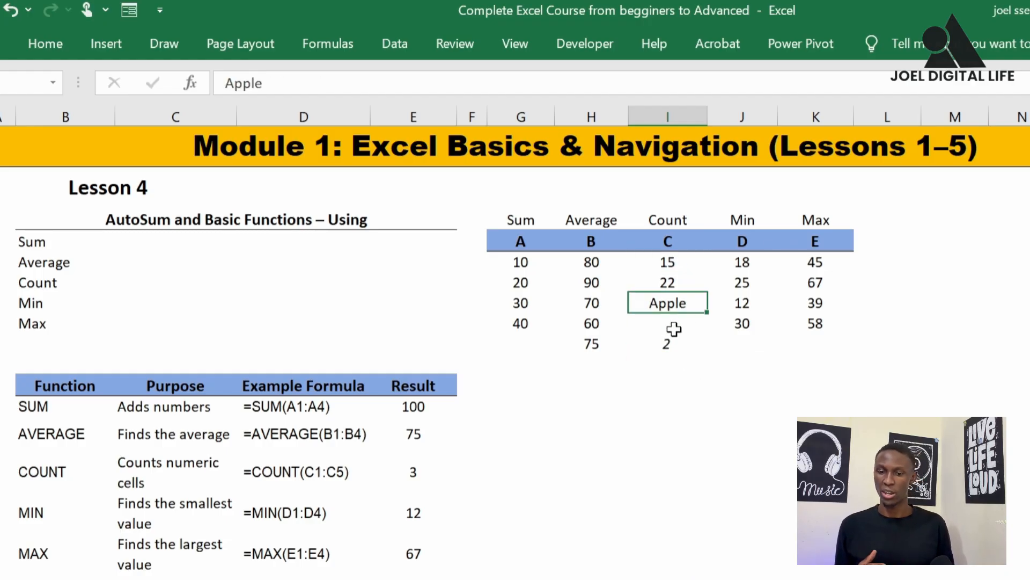
{"action": "left_click", "coordinate": [670, 343]}
{"action": "left_click", "coordinate": [166, 467]}
Find the smallest value of J7:J10 in cell J11 with the MIN function
{"action": "left_click", "coordinate": [742, 343]}
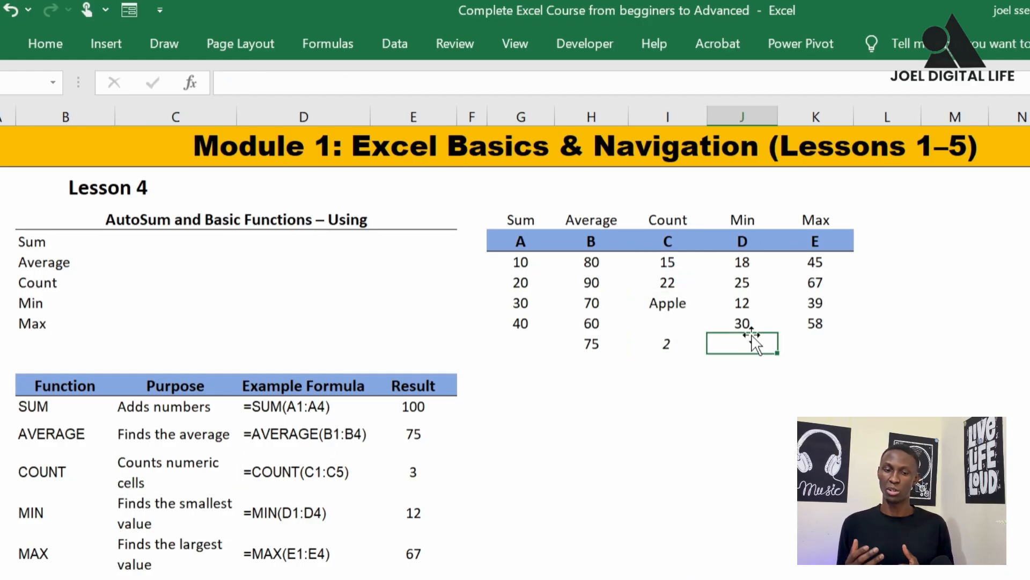
{"action": "type", "text": "=min"}
{"action": "key", "text": "Tab"}
{"action": "left_click_drag", "start_coordinate": [742, 263], "coordinate": [747, 321]}
{"action": "type", "text": ")"}
{"action": "key", "text": "Return"}
Fill the results row from G11 to L11 with orange
{"action": "left_click_drag", "start_coordinate": [521, 343], "coordinate": [888, 344]}
{"action": "left_click", "coordinate": [45, 44]}
{"action": "left_click", "coordinate": [228, 105]}
{"action": "left_click", "coordinate": [742, 344]}
Find the largest value of K7:K10 in cell K11 with the MAX function
{"action": "left_click", "coordinate": [814, 345]}
{"action": "left_click", "coordinate": [152, 562]}
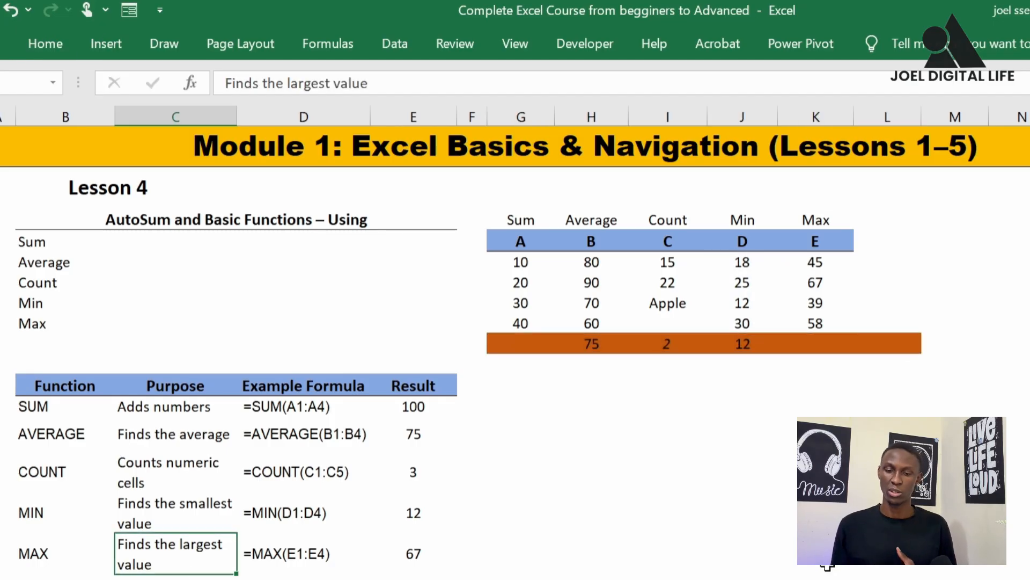
{"action": "left_click", "coordinate": [821, 346]}
{"action": "type", "text": "=max"}
{"action": "key", "text": "Tab"}
{"action": "left_click_drag", "start_coordinate": [815, 263], "coordinate": [816, 323]}
{"action": "key", "text": "Return"}
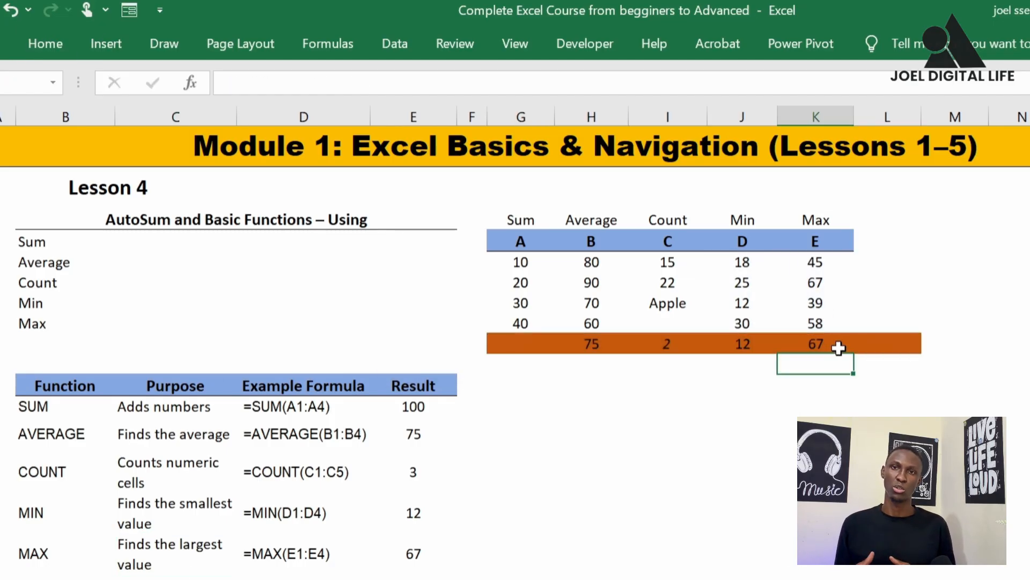
Compare the Max, Min, Count and Average results with the source values in their columns
{"action": "left_click_drag", "start_coordinate": [815, 262], "coordinate": [810, 316]}
{"action": "left_click", "coordinate": [745, 346]}
{"action": "left_click_drag", "start_coordinate": [743, 262], "coordinate": [745, 322]}
{"action": "left_click", "coordinate": [746, 306]}
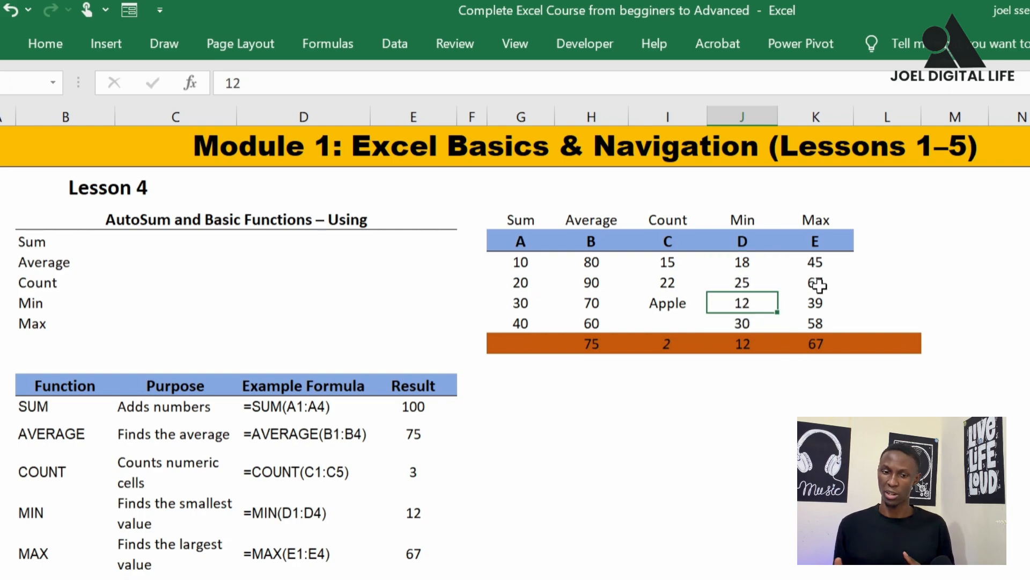
{"action": "left_click_drag", "start_coordinate": [667, 262], "coordinate": [669, 323]}
{"action": "left_click", "coordinate": [672, 306]}
{"action": "left_click", "coordinate": [672, 280]}
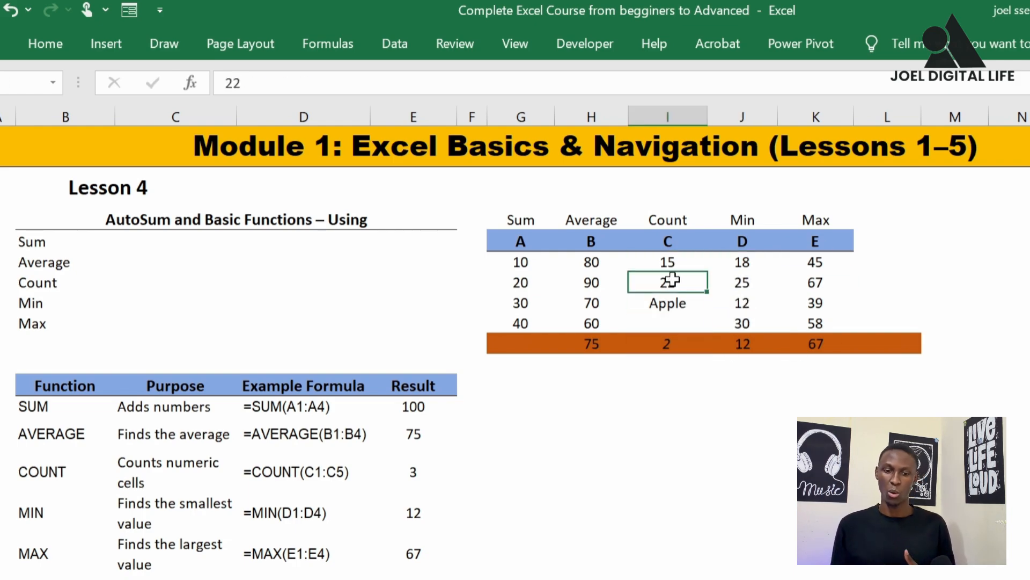
{"action": "left_click", "coordinate": [667, 241]}
{"action": "left_click", "coordinate": [592, 344]}
Total G7:G10 in cell G11 with SUM and review the list of basic functions from Sum to Max
{"action": "left_click", "coordinate": [523, 342]}
{"action": "type", "text": "=sum"}
{"action": "key", "text": "Tab"}
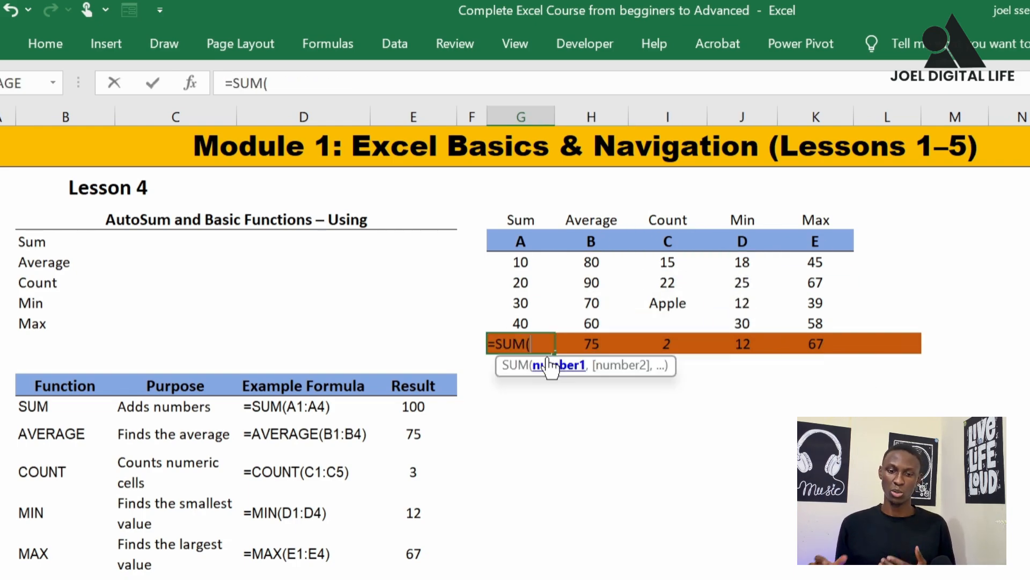
{"action": "left_click_drag", "start_coordinate": [520, 262], "coordinate": [521, 323]}
{"action": "key", "text": "Return"}
{"action": "left_click", "coordinate": [37, 243]}
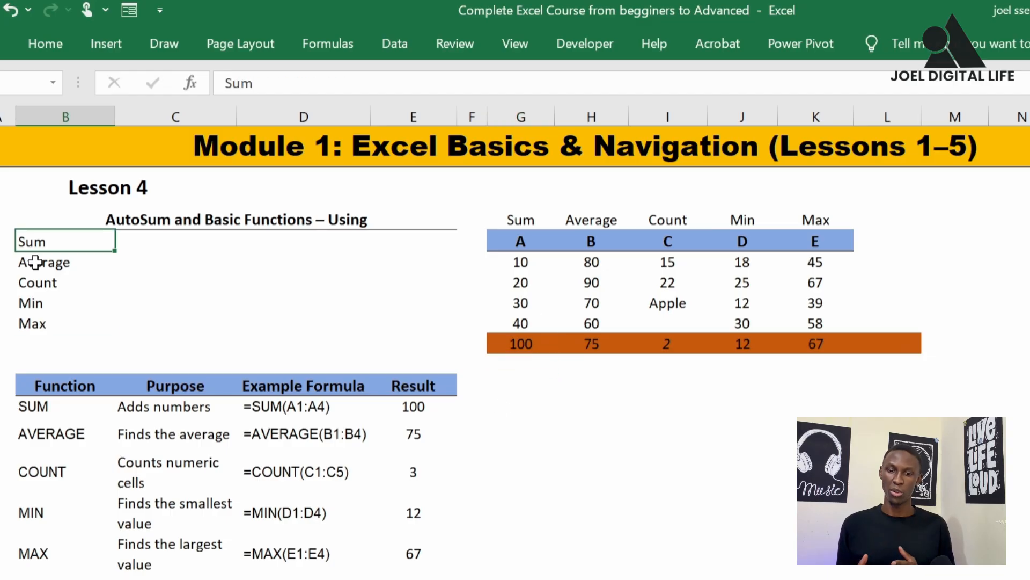
{"action": "left_click_drag", "start_coordinate": [34, 244], "coordinate": [36, 323]}
Insert an empty row above the orange results row
{"action": "left_click", "coordinate": [516, 365]}
{"action": "left_click", "coordinate": [511, 347]}
{"action": "key", "text": "shift+space"}
{"action": "key", "text": "ctrl+shift+plus"}
{"action": "left_click", "coordinate": [530, 340]}
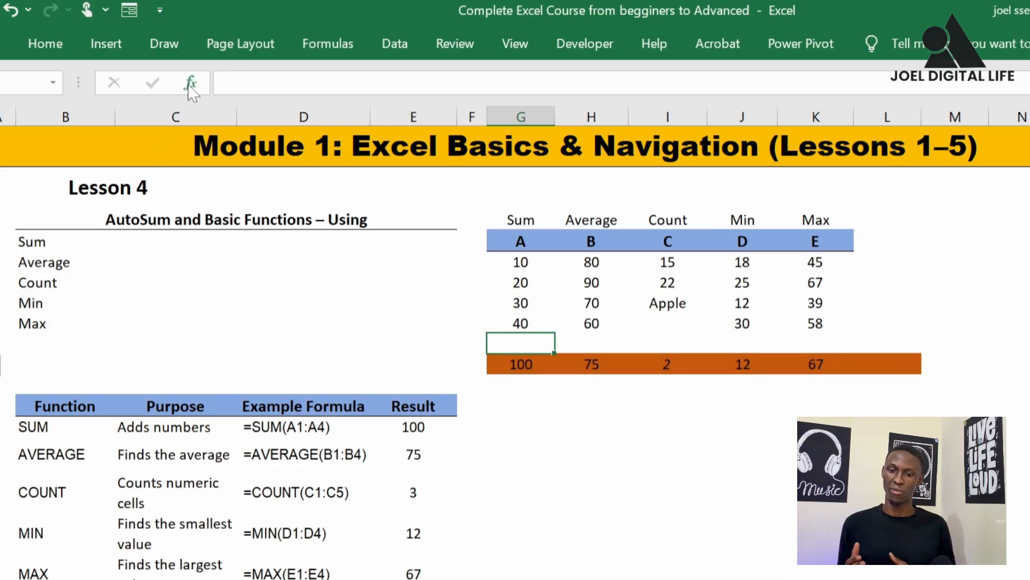
Use Insert Function to add SUM in cell G11 and AVERAGE in cell H11 of the empty row
{"action": "left_click", "coordinate": [191, 83]}
{"action": "left_click", "coordinate": [118, 311]}
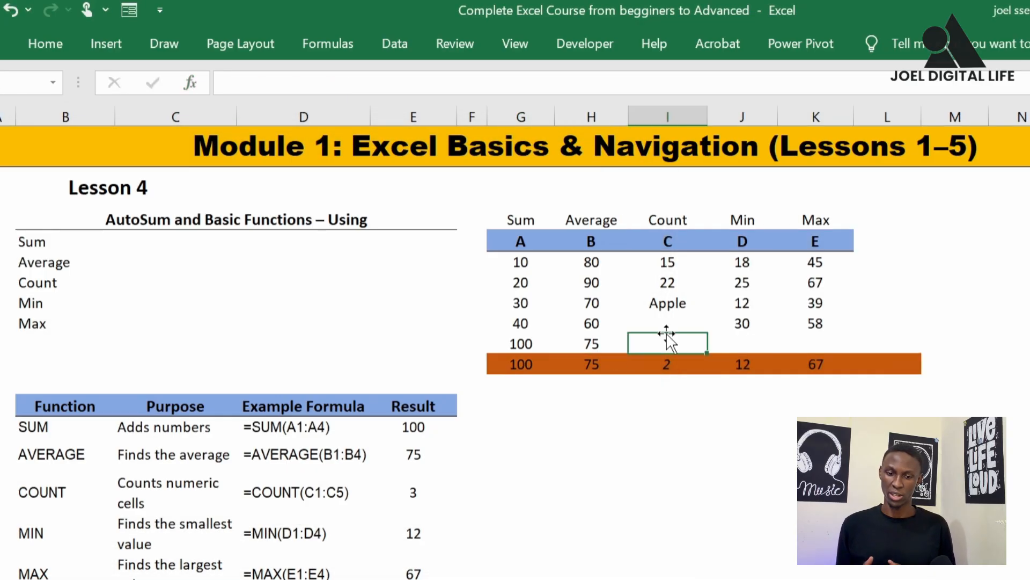
Use Insert Function to add COUNT in cell I11 with H11 as its argument
{"action": "left_click", "coordinate": [191, 83]}
{"action": "double_click", "coordinate": [102, 324]}
{"action": "left_click", "coordinate": [499, 501]}
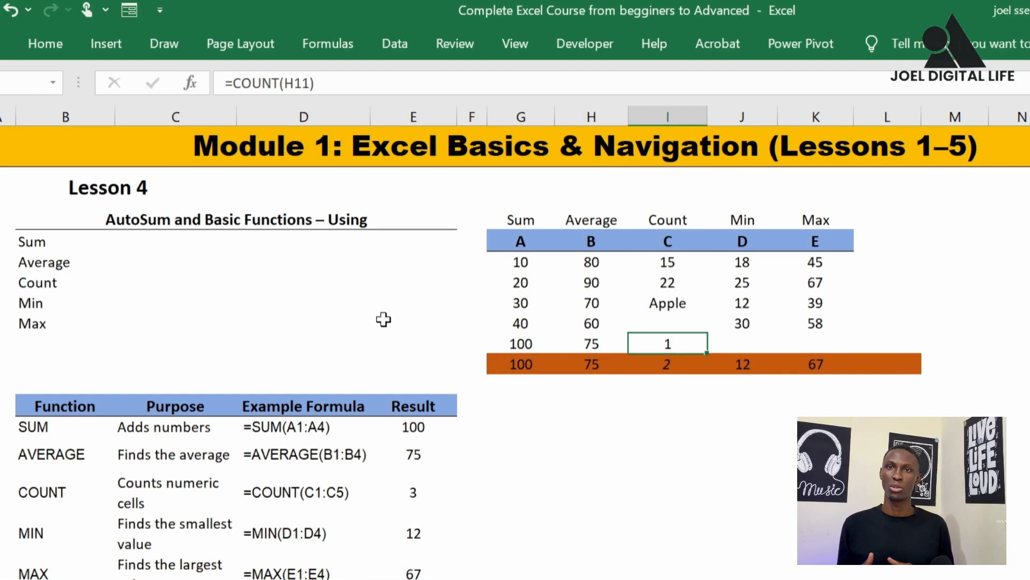
Change the Value1 argument of the COUNT function in I11 to the range I7:I10
{"action": "left_click", "coordinate": [191, 84]}
{"action": "left_click_drag", "start_coordinate": [161, 159], "coordinate": [161, 339]}
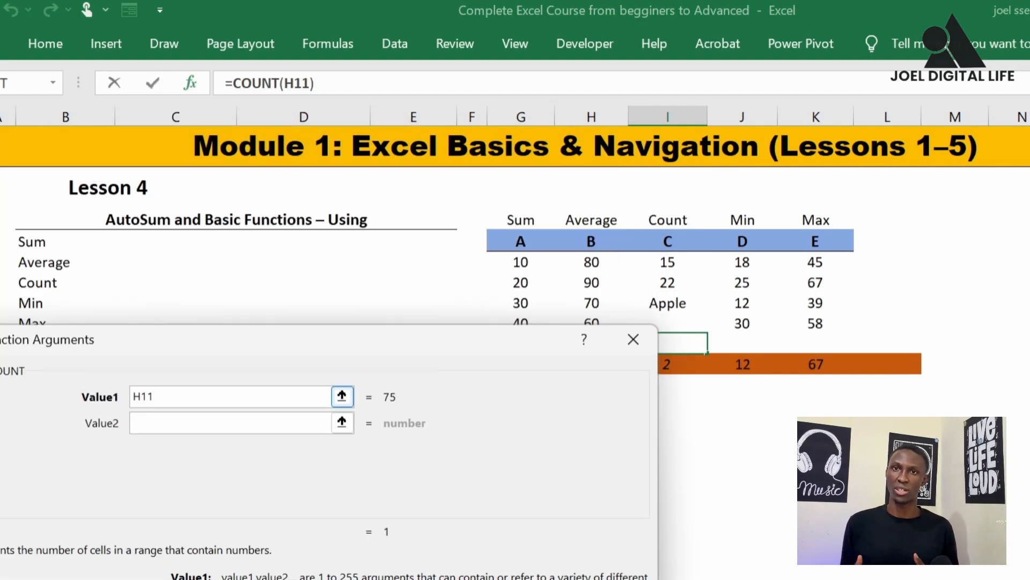
{"action": "key", "text": "BackSpace"}
{"action": "key", "text": "BackSpace"}
{"action": "key", "text": "BackSpace"}
{"action": "type", "text": "I"}
{"action": "left_click", "coordinate": [668, 262]}
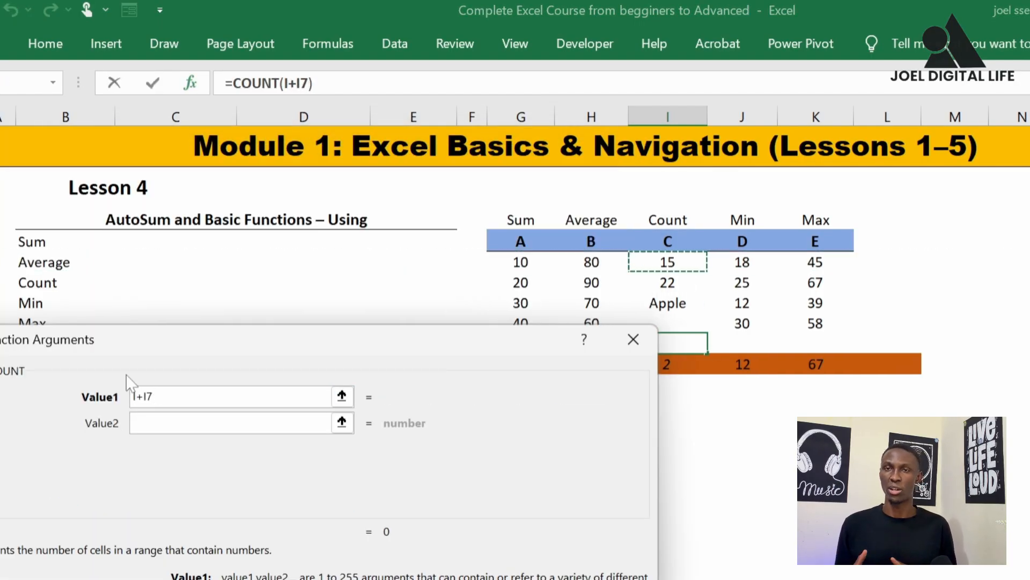
{"action": "key", "text": "BackSpace"}
{"action": "key", "text": "BackSpace"}
{"action": "key", "text": "BackSpace"}
{"action": "key", "text": "BackSpace"}
{"action": "left_click_drag", "start_coordinate": [671, 262], "coordinate": [681, 324]}
{"action": "key", "text": "Return"}
Use Insert Function to add MIN in cell J11, accepting its proposed arguments
{"action": "left_click", "coordinate": [742, 343]}
{"action": "left_click", "coordinate": [190, 83]}
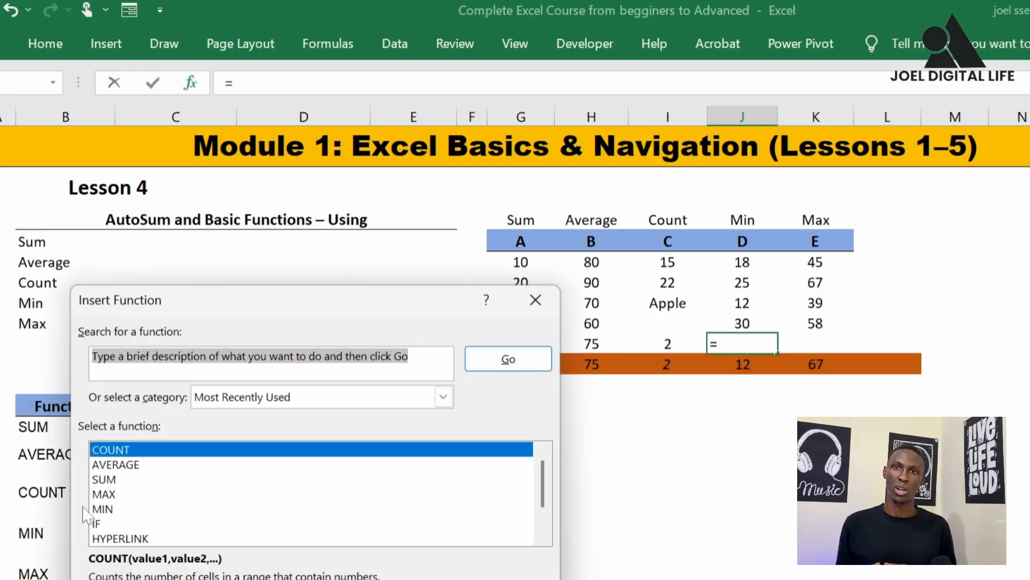
{"action": "double_click", "coordinate": [89, 509]}
{"action": "key", "text": "Return"}
Use Insert Function to add MAX in cell K11, accepting its proposed arguments
{"action": "left_click", "coordinate": [816, 343]}
{"action": "left_click", "coordinate": [191, 83]}
{"action": "double_click", "coordinate": [89, 509]}
{"action": "key", "text": "Return"}
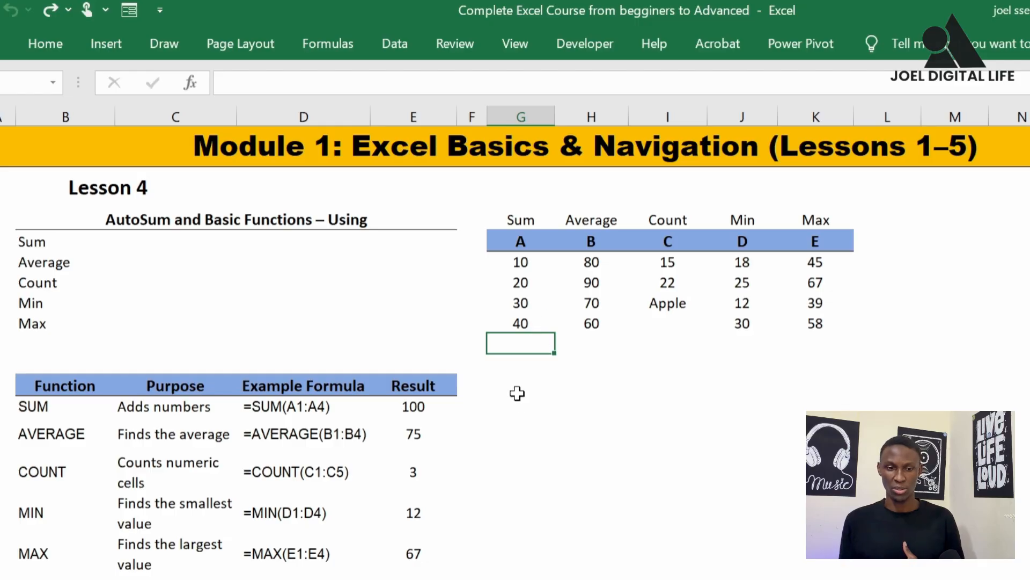
Examine the sample data in columns A to E and the function label above each column
{"action": "left_click", "coordinate": [531, 240]}
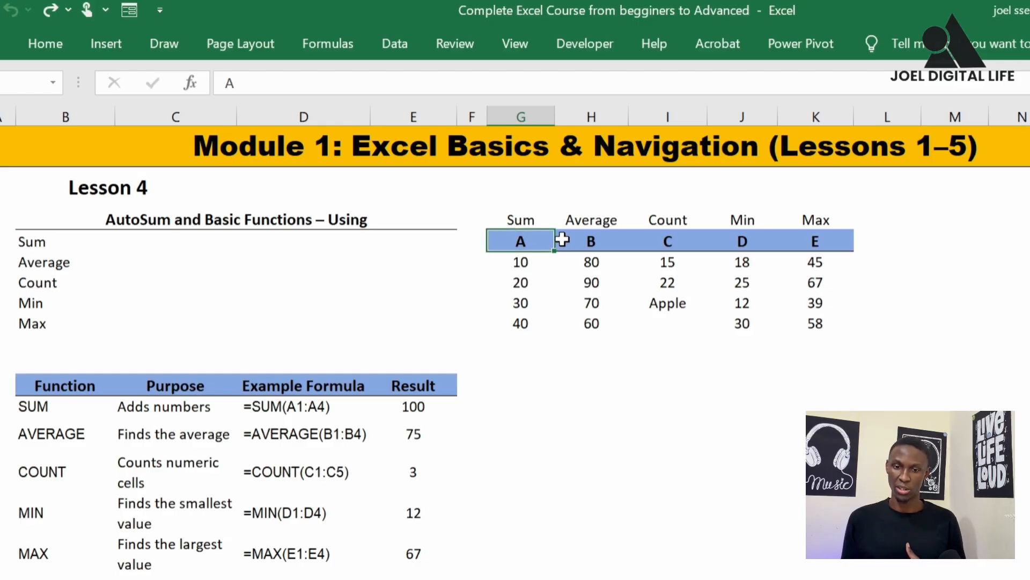
{"action": "left_click_drag", "start_coordinate": [550, 240], "coordinate": [815, 324]}
{"action": "left_click", "coordinate": [526, 263]}
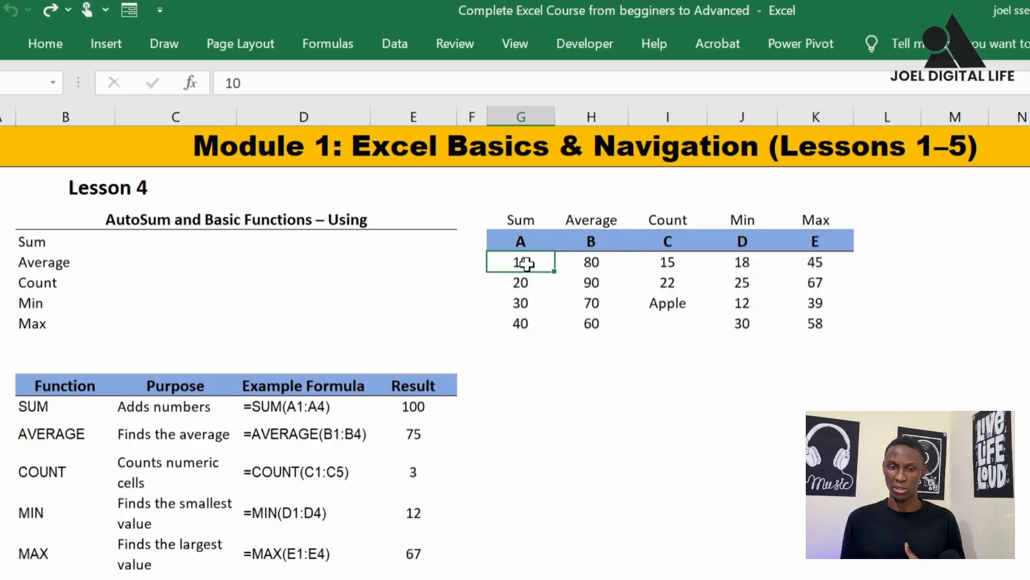
{"action": "left_click_drag", "start_coordinate": [526, 263], "coordinate": [524, 322]}
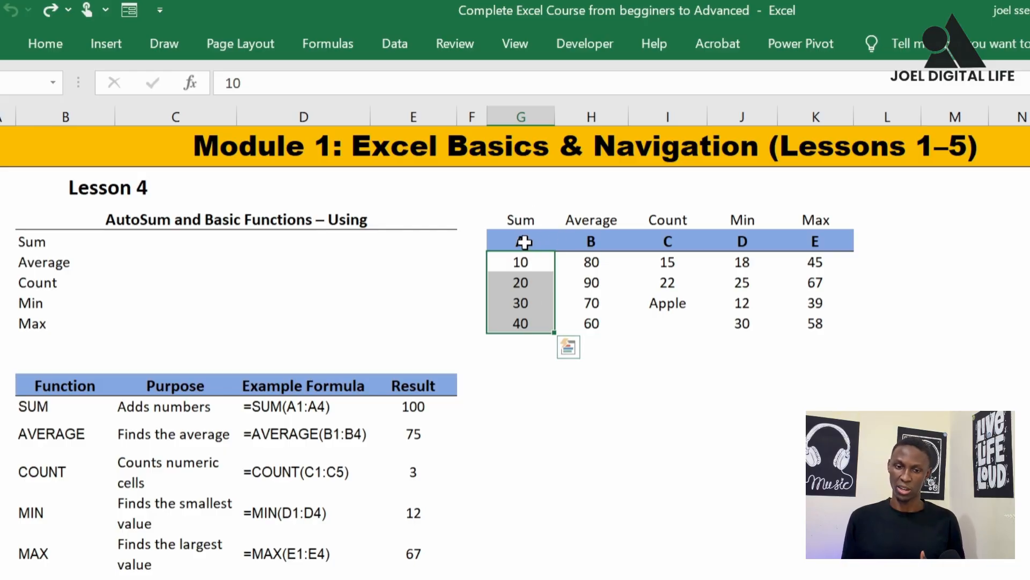
{"action": "left_click_drag", "start_coordinate": [524, 242], "coordinate": [520, 323]}
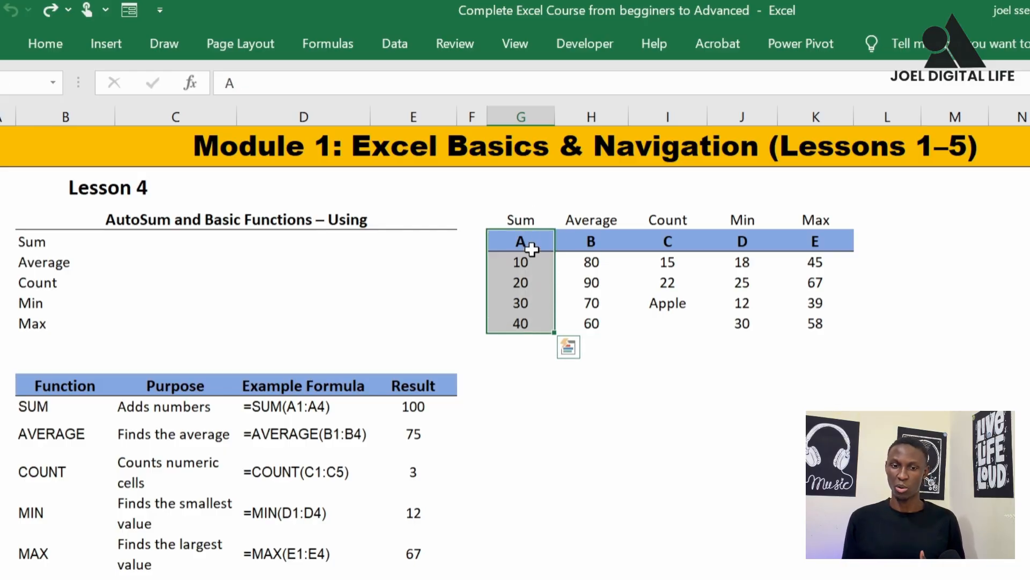
{"action": "left_click_drag", "start_coordinate": [590, 241], "coordinate": [591, 322]}
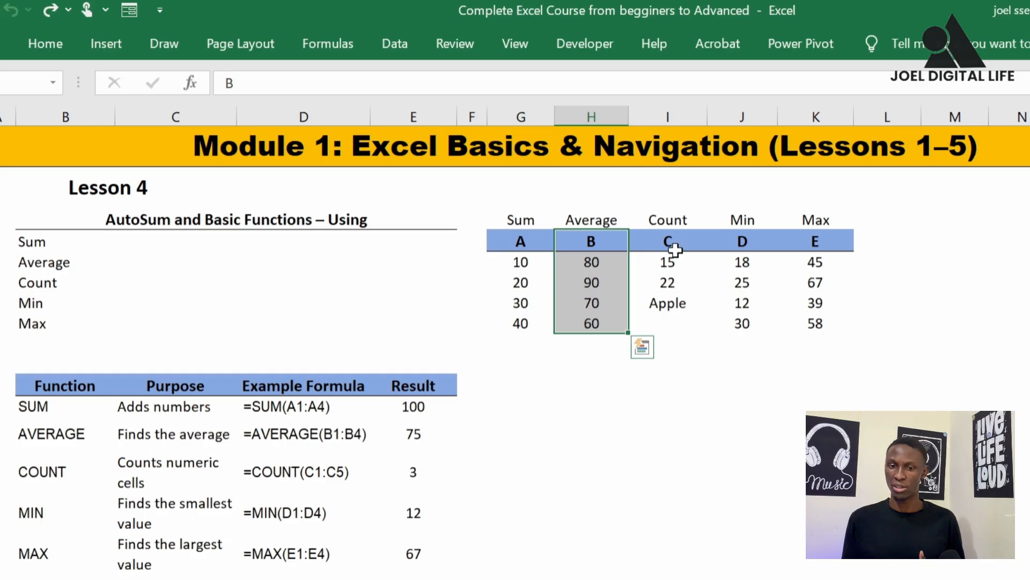
{"action": "left_click_drag", "start_coordinate": [674, 250], "coordinate": [668, 344]}
{"action": "left_click_drag", "start_coordinate": [756, 242], "coordinate": [742, 343]}
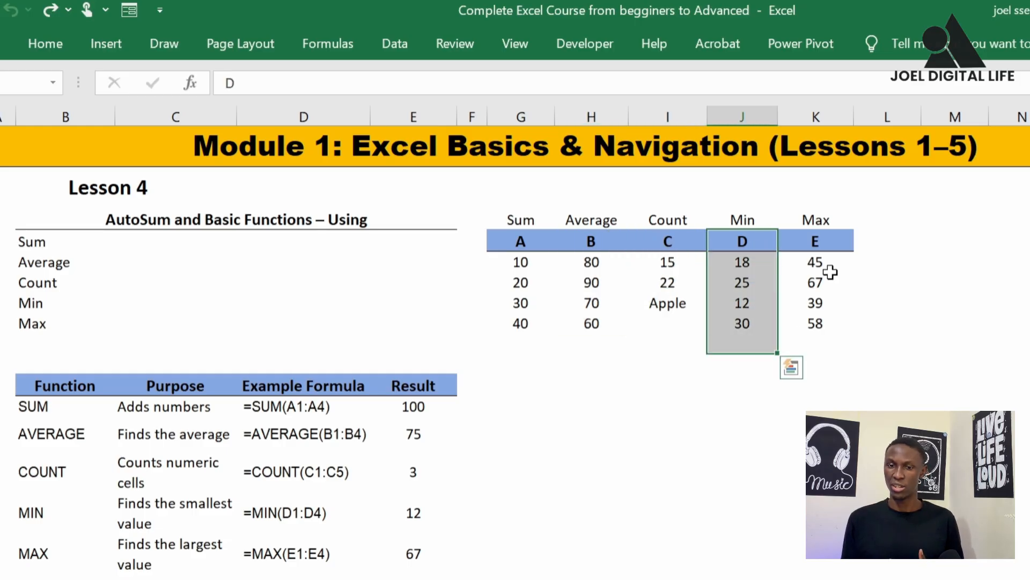
{"action": "left_click_drag", "start_coordinate": [815, 242], "coordinate": [824, 321]}
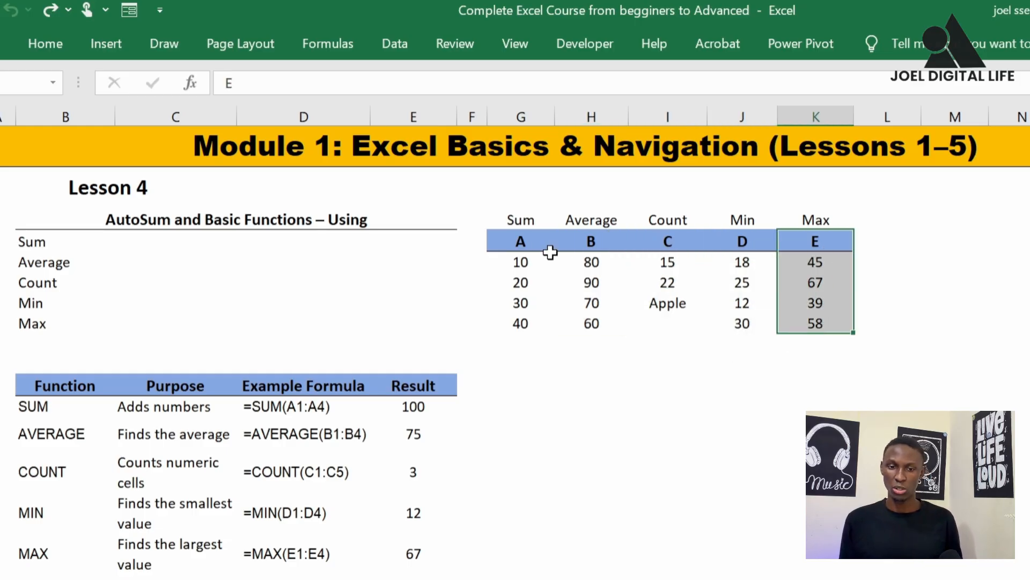
{"action": "left_click", "coordinate": [524, 220]}
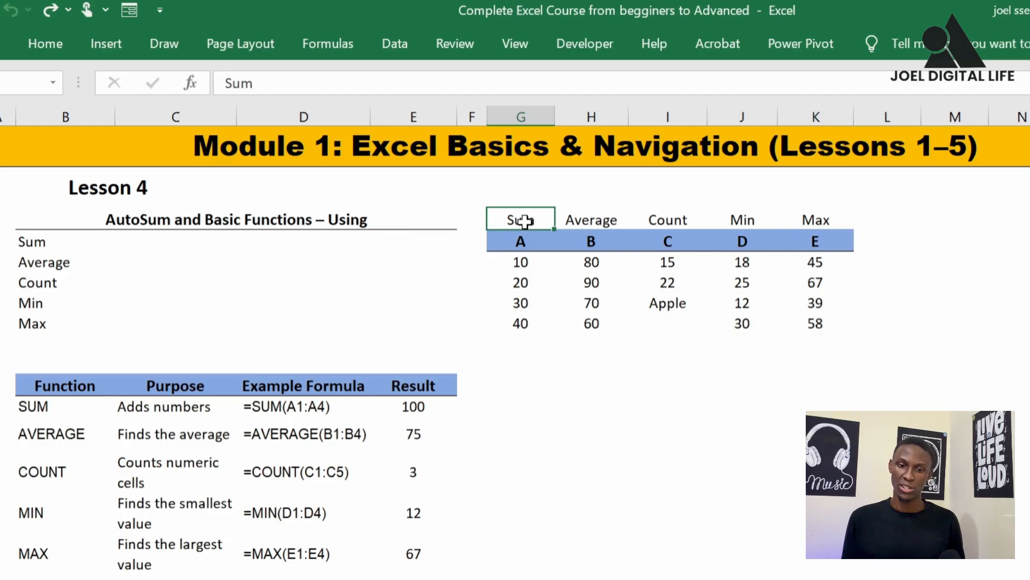
{"action": "left_click", "coordinate": [593, 221]}
{"action": "left_click", "coordinate": [658, 217]}
{"action": "left_click", "coordinate": [737, 219]}
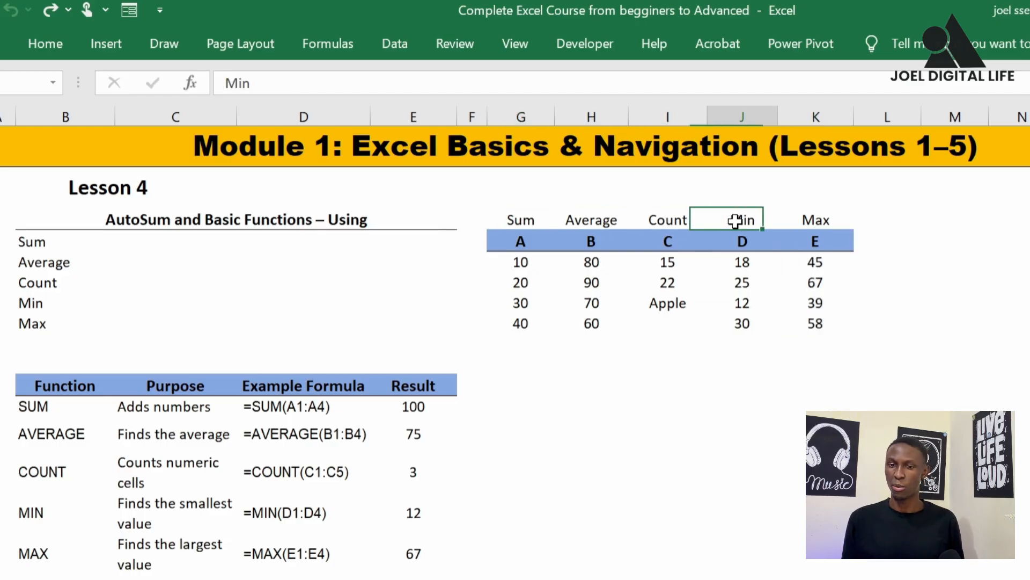
{"action": "left_click", "coordinate": [821, 212]}
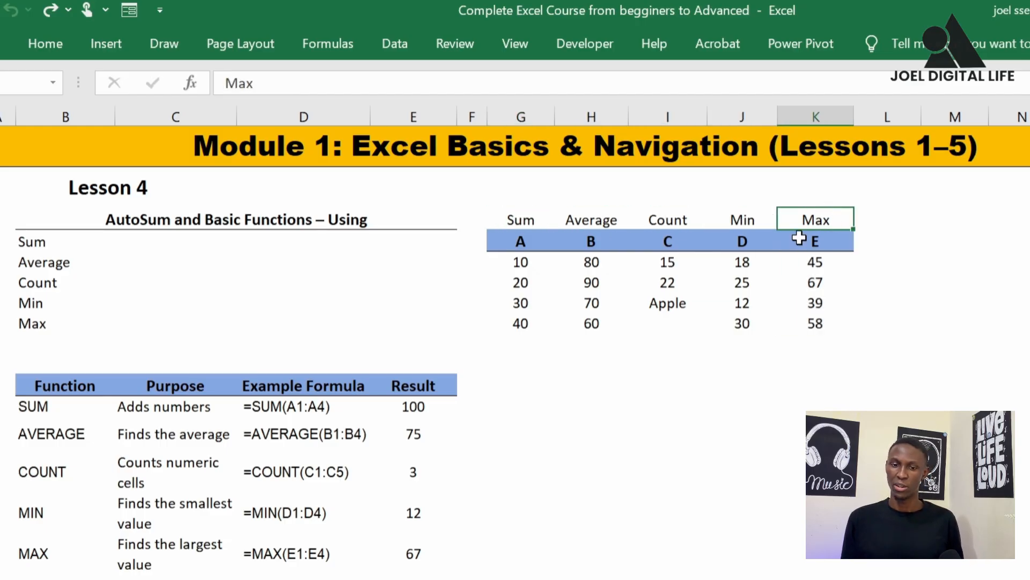
Total G7:G10 in cell G11 with AutoSum and check the resulting formula
{"action": "left_click", "coordinate": [520, 340]}
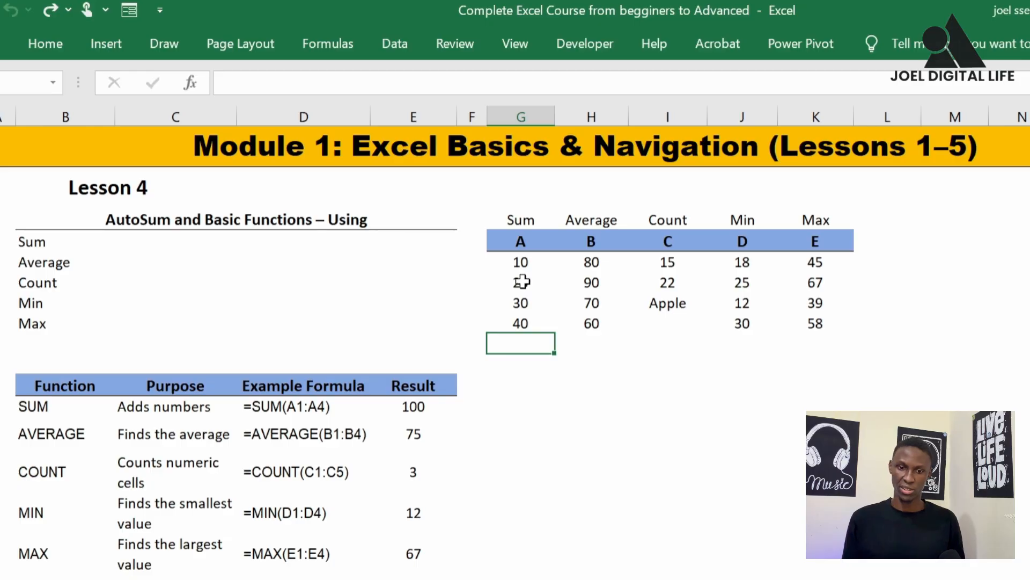
{"action": "left_click_drag", "start_coordinate": [524, 265], "coordinate": [524, 322]}
{"action": "left_click", "coordinate": [529, 344]}
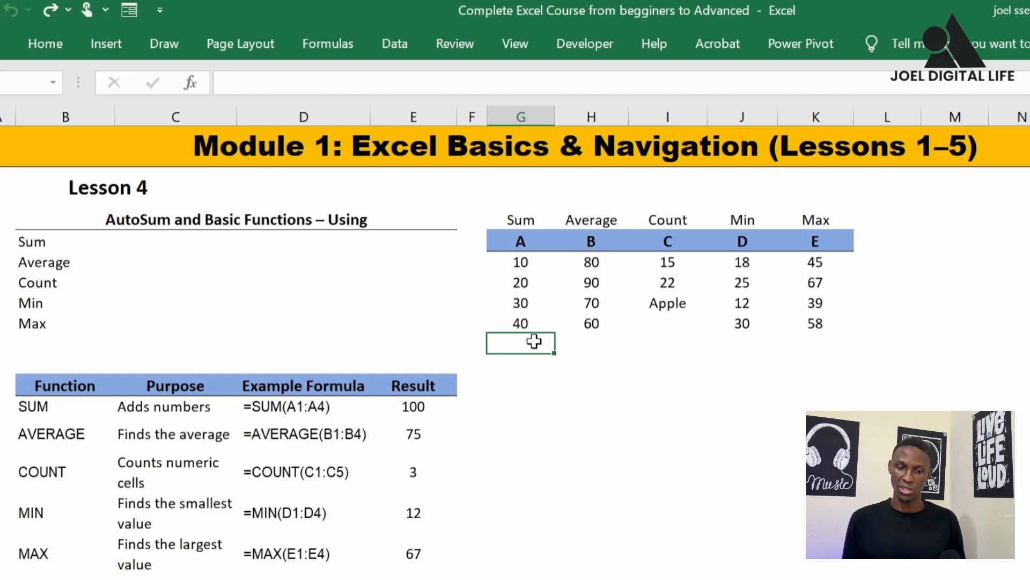
{"action": "left_click", "coordinate": [563, 340]}
{"action": "left_click", "coordinate": [525, 342]}
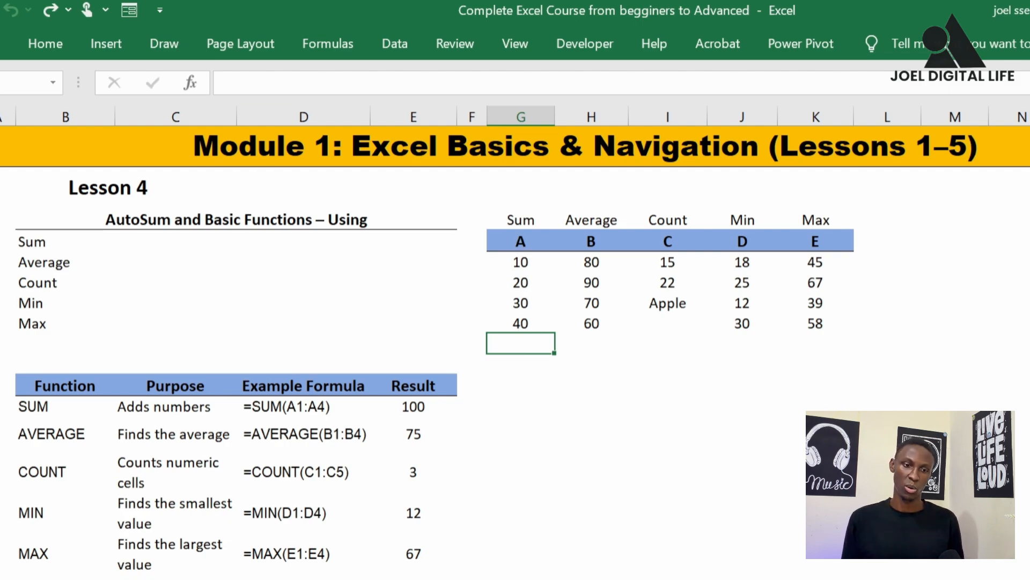
{"action": "left_click", "coordinate": [43, 44]}
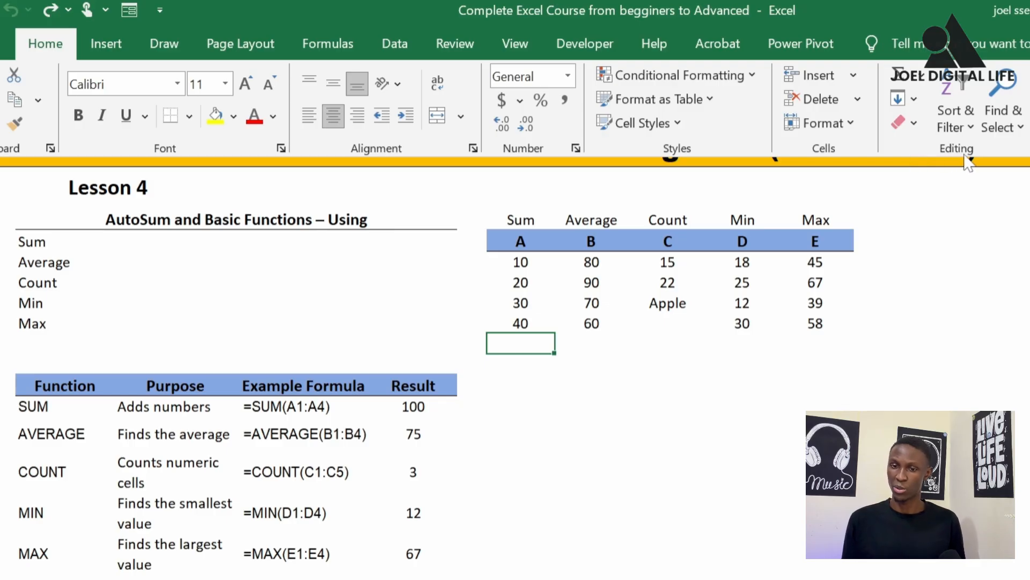
{"action": "left_click", "coordinate": [897, 85]}
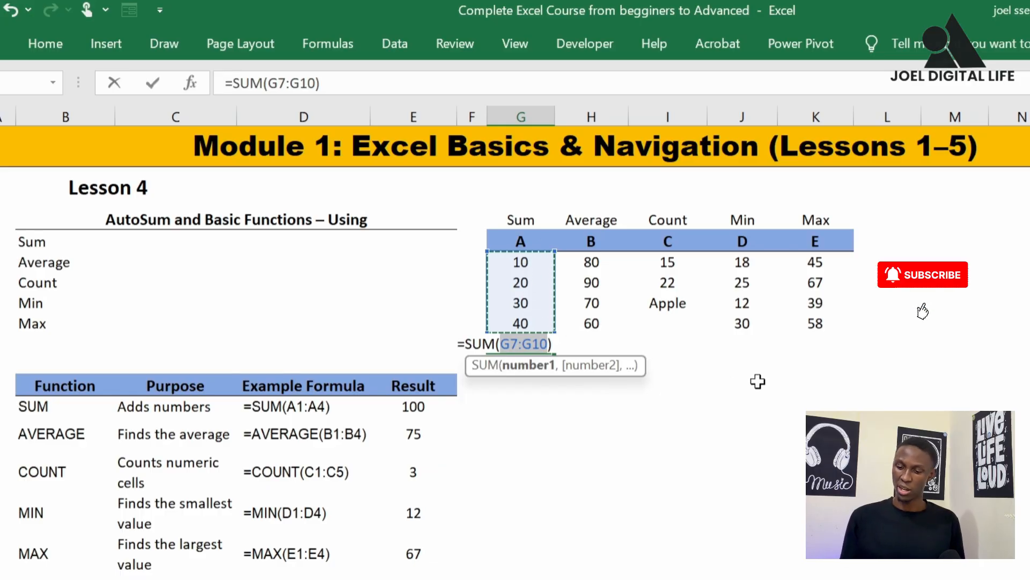
{"action": "key", "text": "Return"}
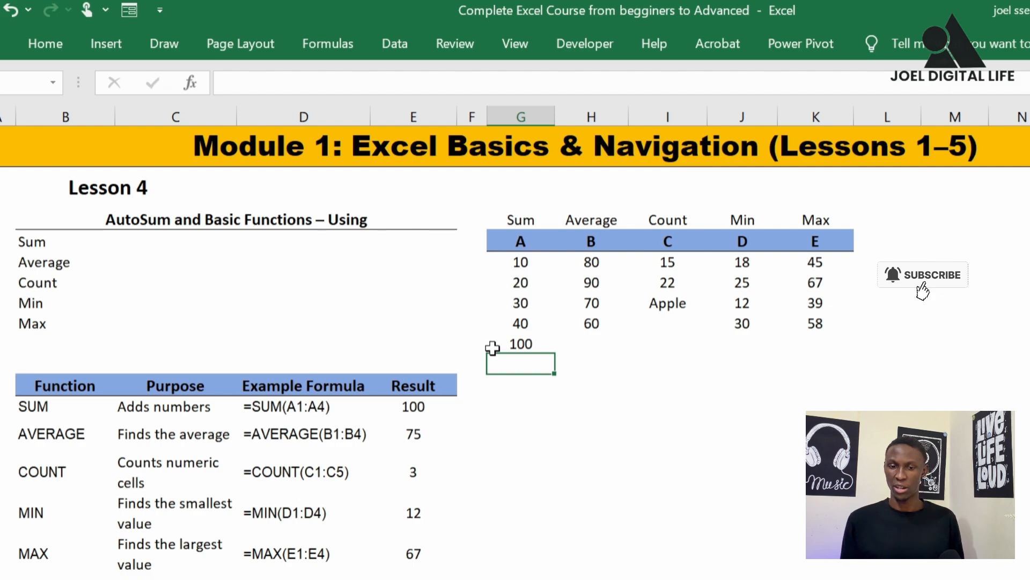
{"action": "left_click", "coordinate": [523, 345]}
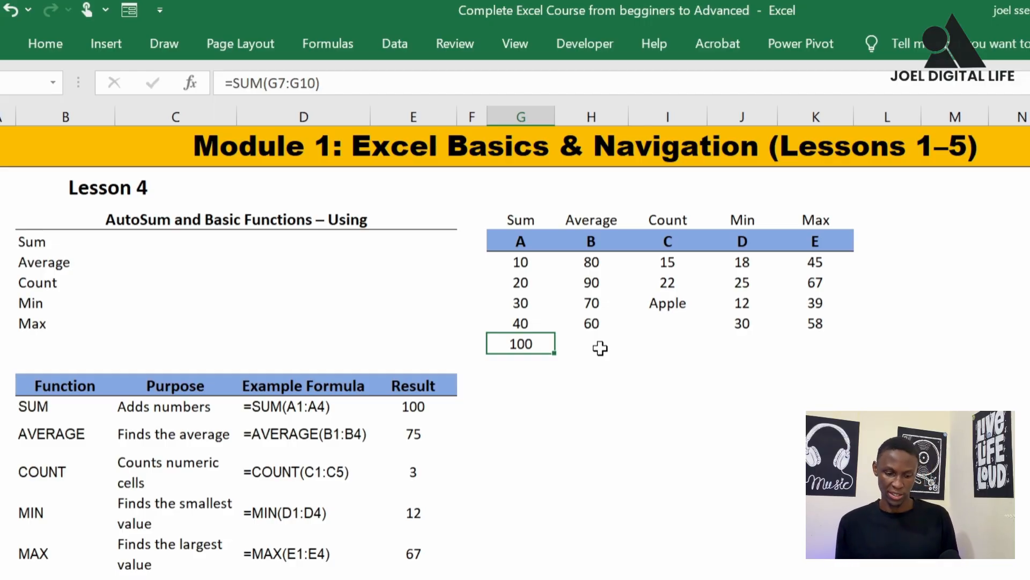
Undo the AutoSum total in cell G11 and reselect the emptied cell
{"action": "key", "text": "ctrl+z"}
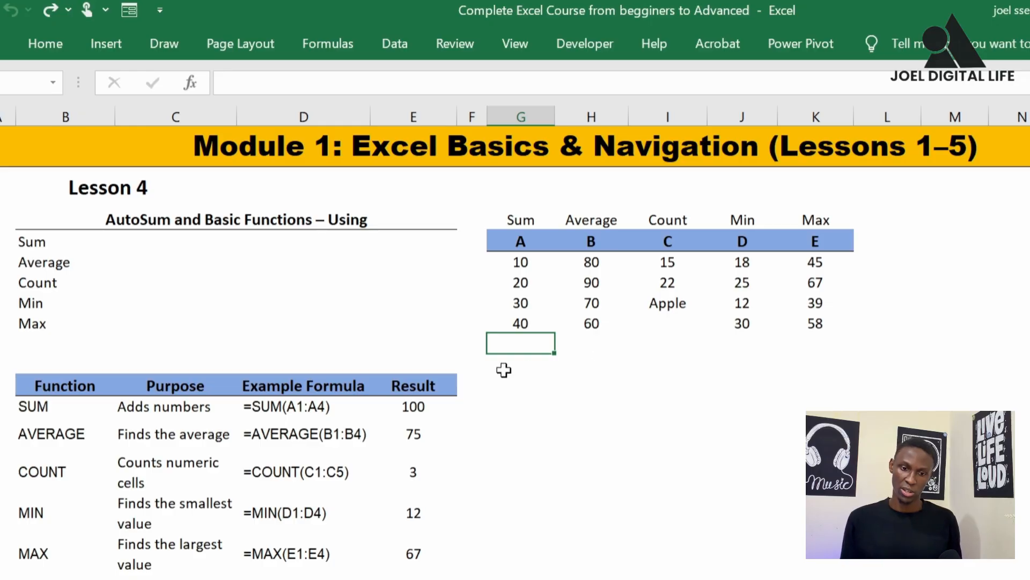
{"action": "left_click", "coordinate": [504, 370]}
{"action": "left_click", "coordinate": [524, 340]}
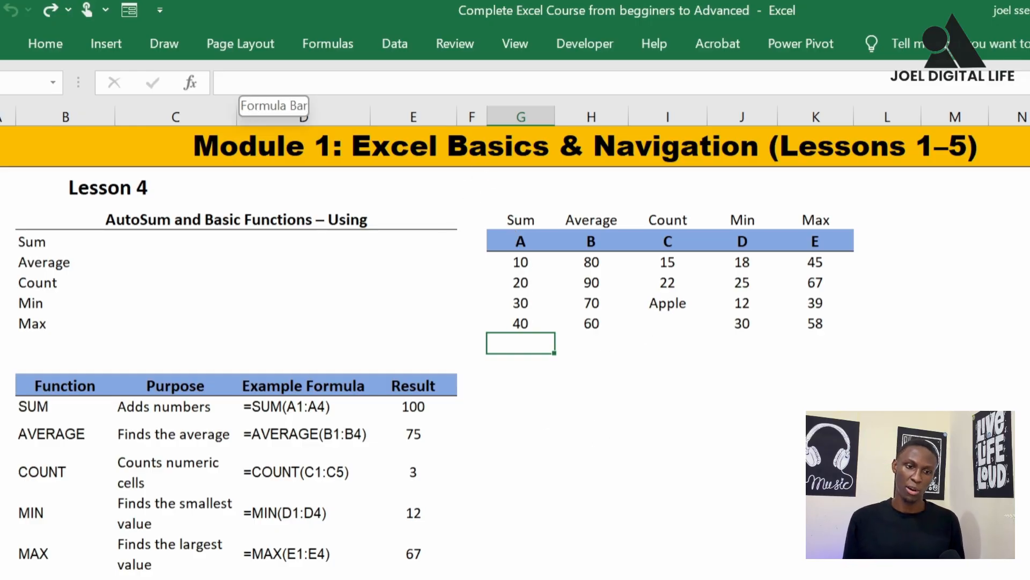
Use Insert Function to add SUM of G7:G10 in cell G11, check the formula, and undo it
{"action": "left_click", "coordinate": [191, 83]}
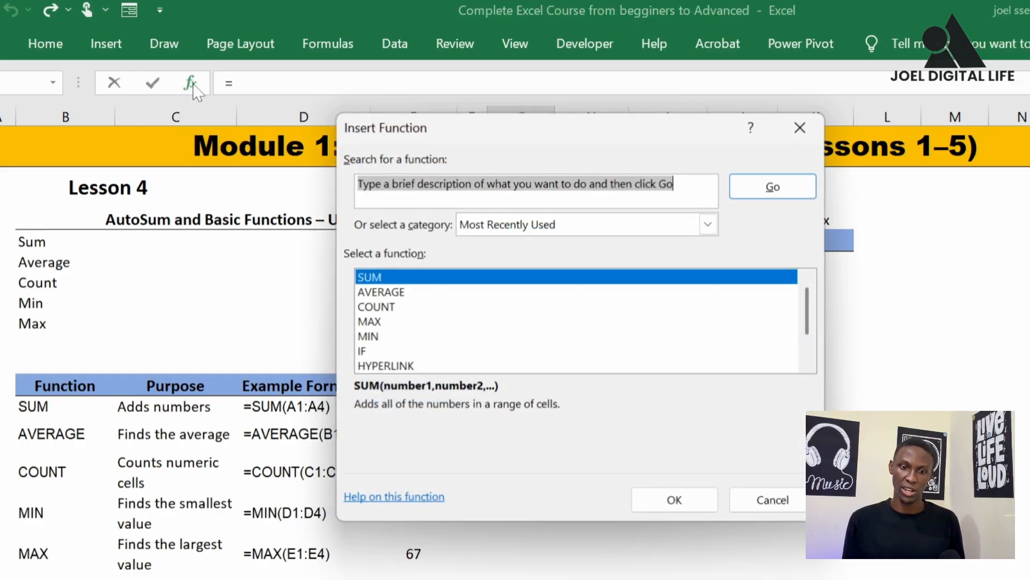
{"action": "scroll", "coordinate": [451, 343], "scroll_direction": "down", "scroll_amount": 1}
{"action": "scroll", "coordinate": [453, 327], "scroll_direction": "up", "scroll_amount": 1}
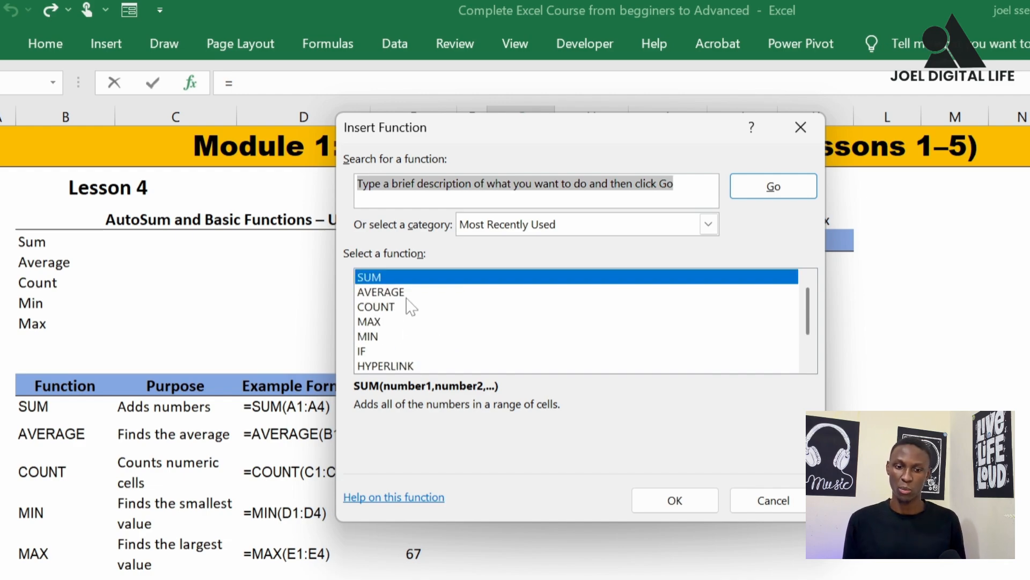
{"action": "scroll", "coordinate": [461, 337], "scroll_direction": "down", "scroll_amount": 1}
{"action": "scroll", "coordinate": [453, 336], "scroll_direction": "up", "scroll_amount": 1}
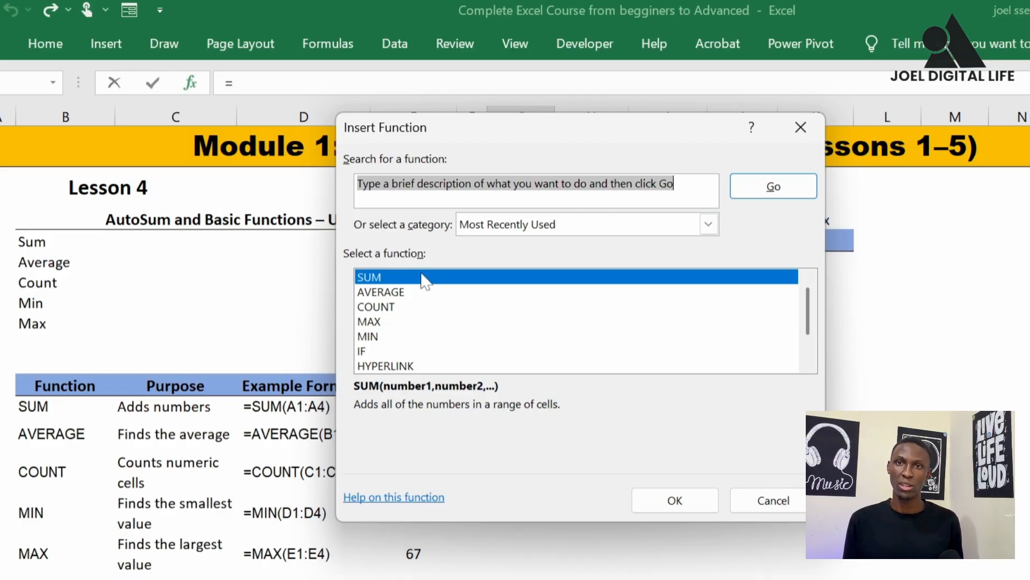
{"action": "left_click", "coordinate": [375, 278]}
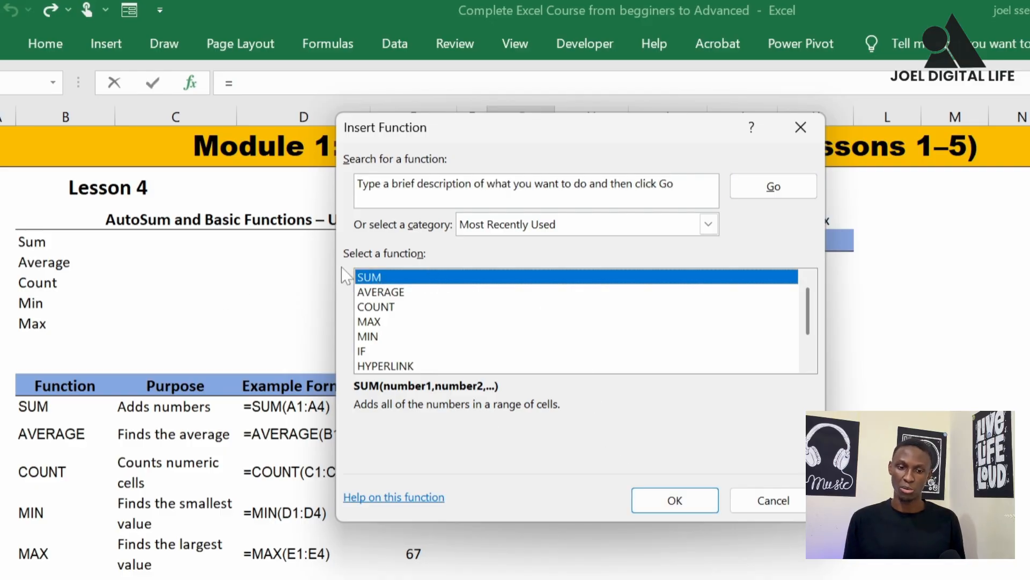
{"action": "left_click", "coordinate": [663, 501]}
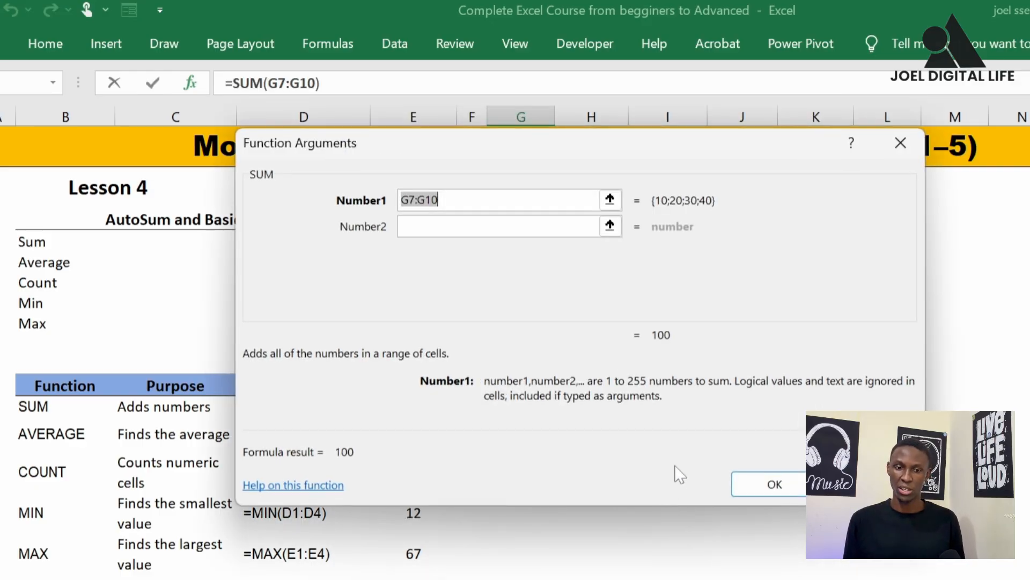
{"action": "left_click", "coordinate": [439, 199]}
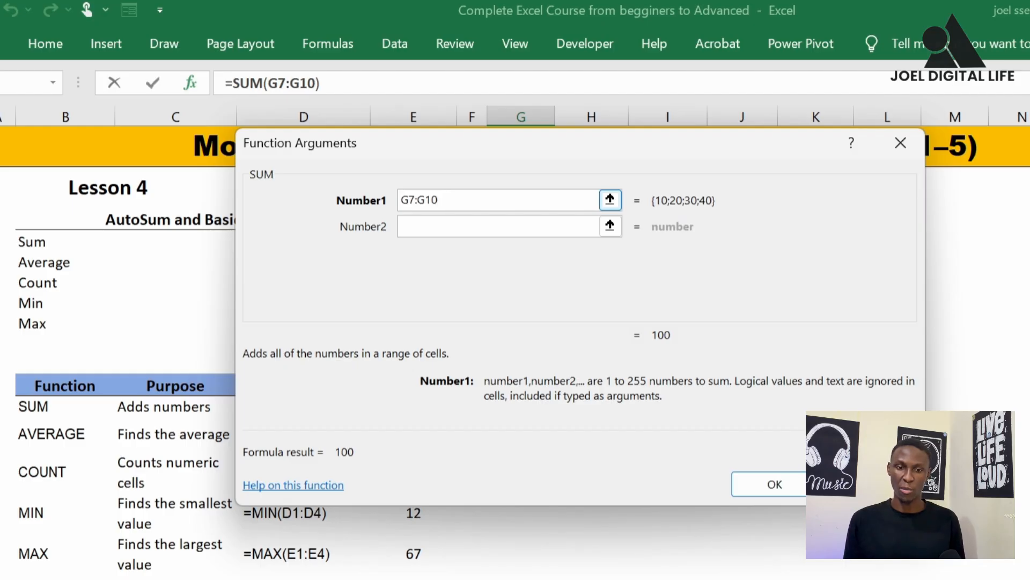
{"action": "left_click_drag", "start_coordinate": [540, 145], "coordinate": [942, 184]}
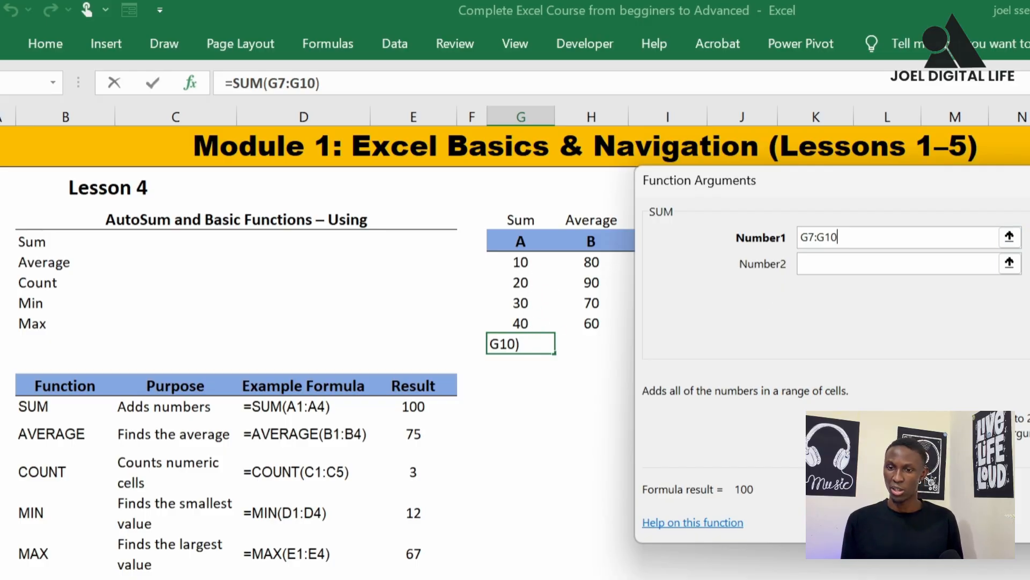
{"action": "left_click_drag", "start_coordinate": [1029, 185], "coordinate": [651, 204]}
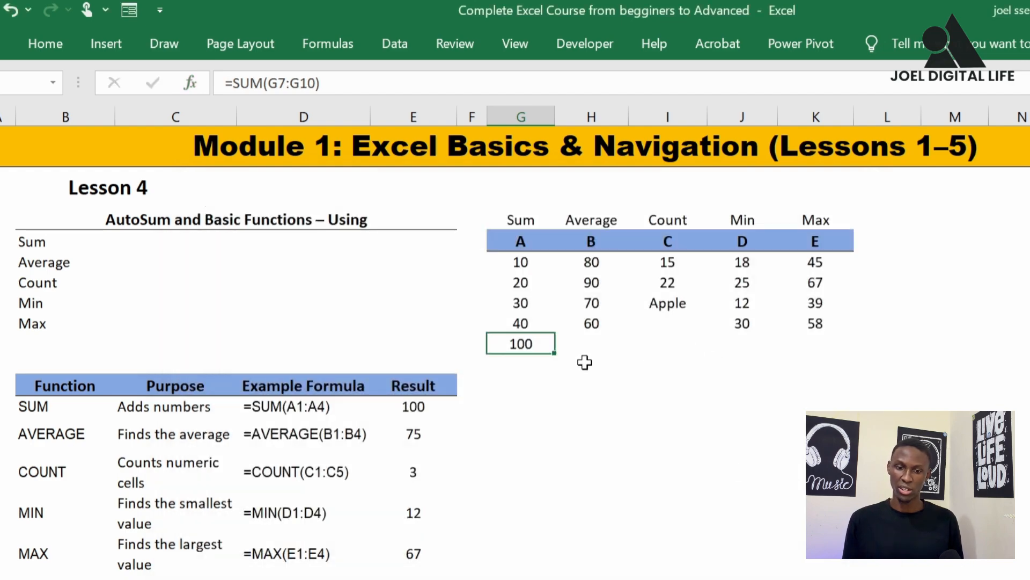
{"action": "left_click", "coordinate": [577, 346]}
{"action": "left_click", "coordinate": [524, 344]}
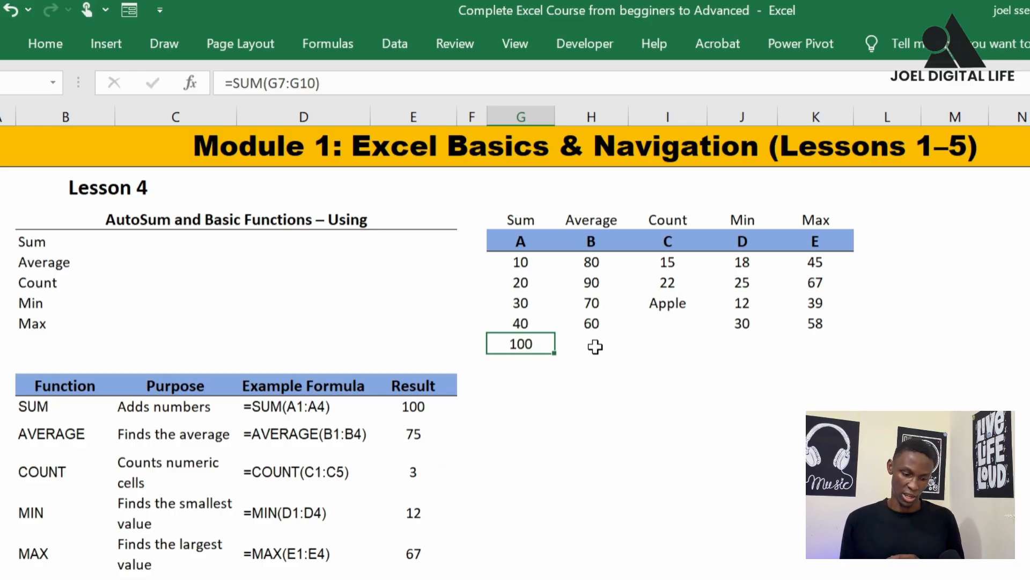
{"action": "key", "text": "ctrl+z"}
{"action": "left_click", "coordinate": [595, 384]}
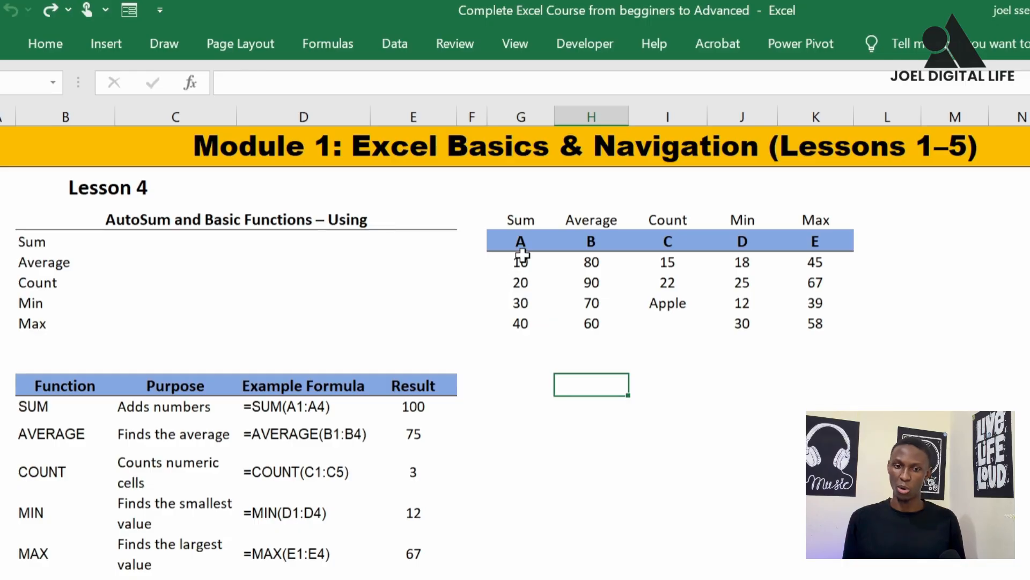
Apply AutoSum to the range G7:L11 to total every row and column at once, and check the column total formulas
{"action": "left_click_drag", "start_coordinate": [520, 256], "coordinate": [523, 339]}
{"action": "left_click_drag", "start_coordinate": [588, 262], "coordinate": [605, 339]}
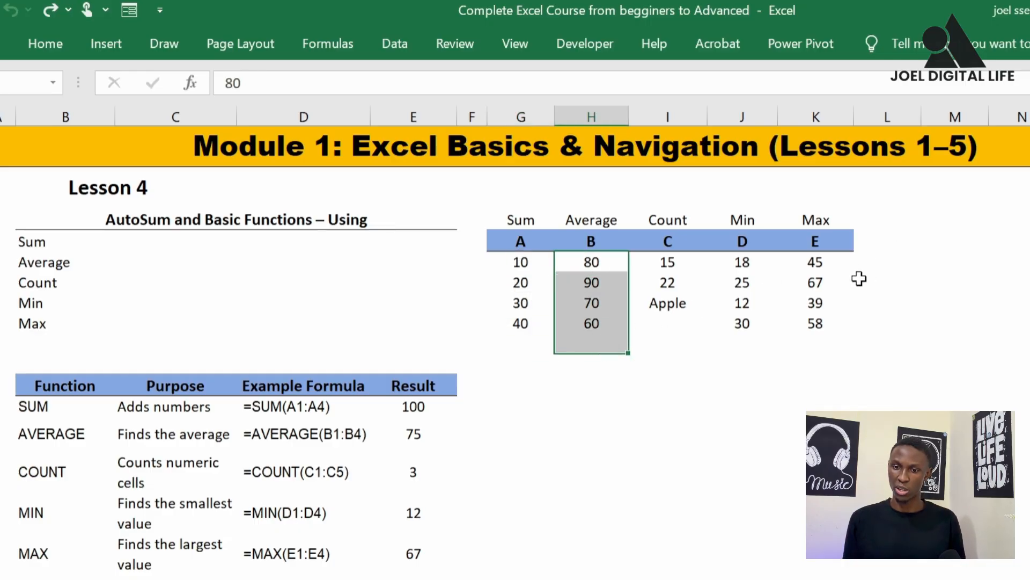
{"action": "left_click_drag", "start_coordinate": [874, 262], "coordinate": [878, 332]}
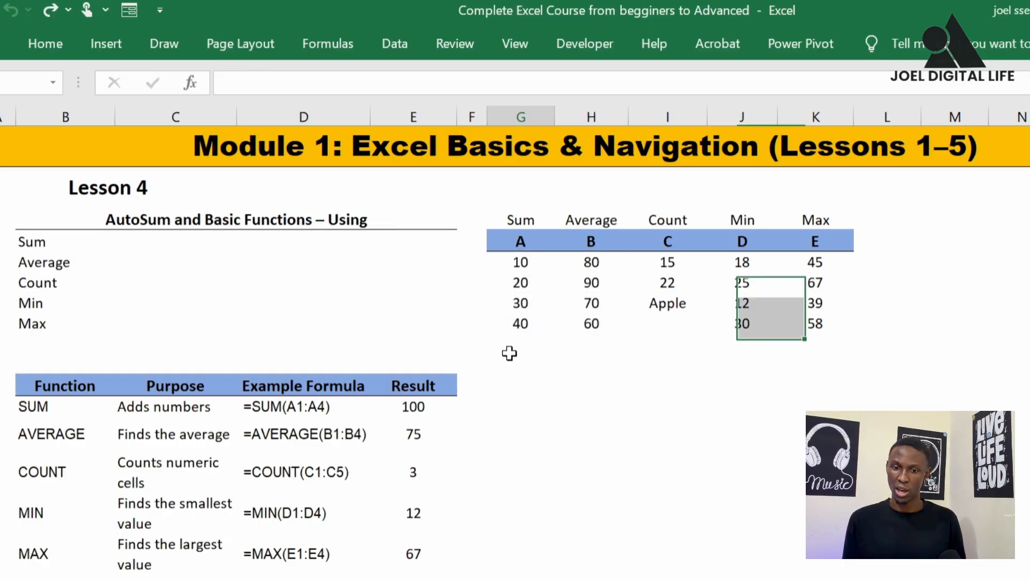
{"action": "left_click_drag", "start_coordinate": [508, 345], "coordinate": [885, 350]}
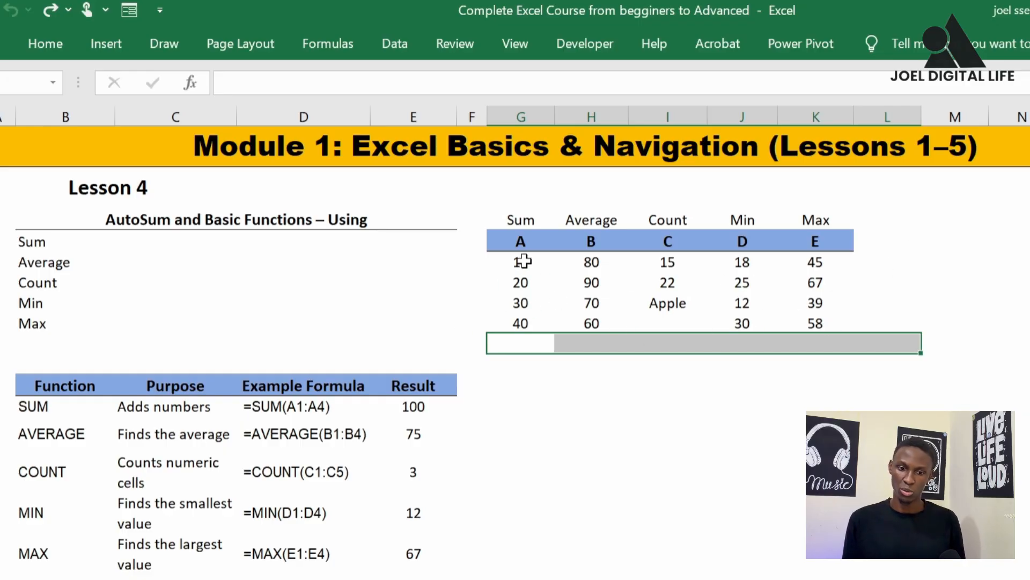
{"action": "left_click_drag", "start_coordinate": [522, 261], "coordinate": [867, 349]}
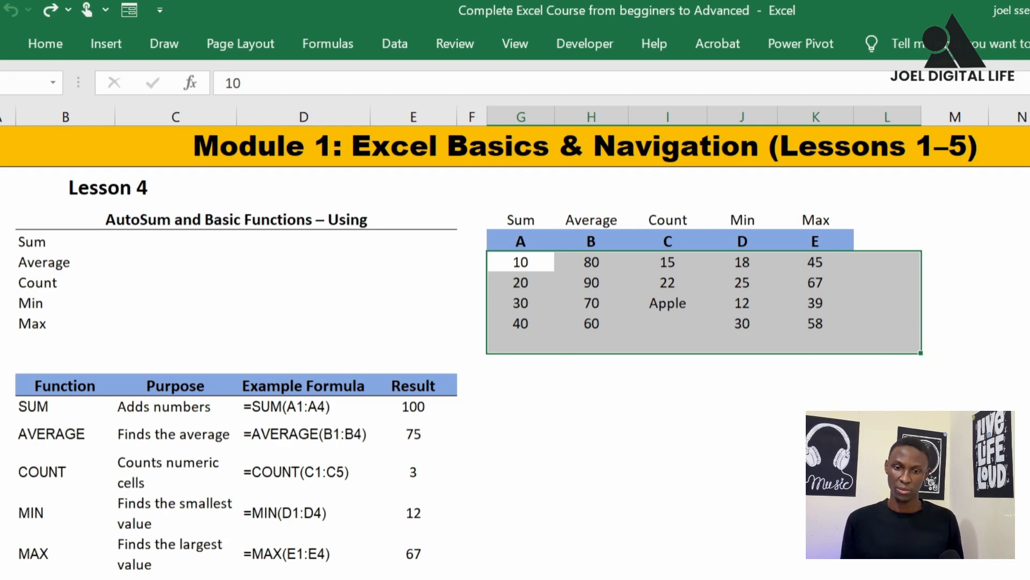
{"action": "left_click", "coordinate": [58, 44]}
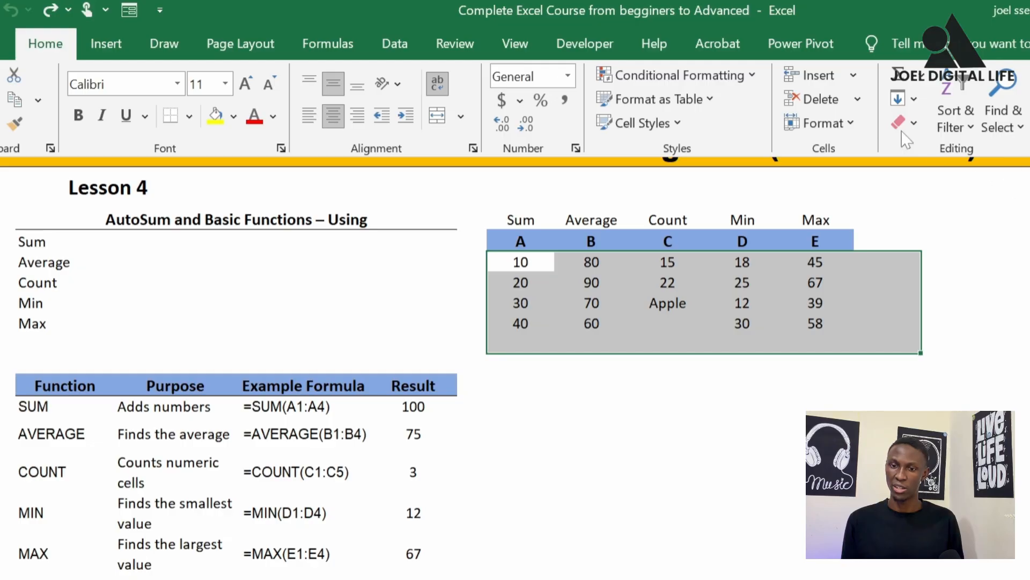
{"action": "left_click", "coordinate": [907, 80]}
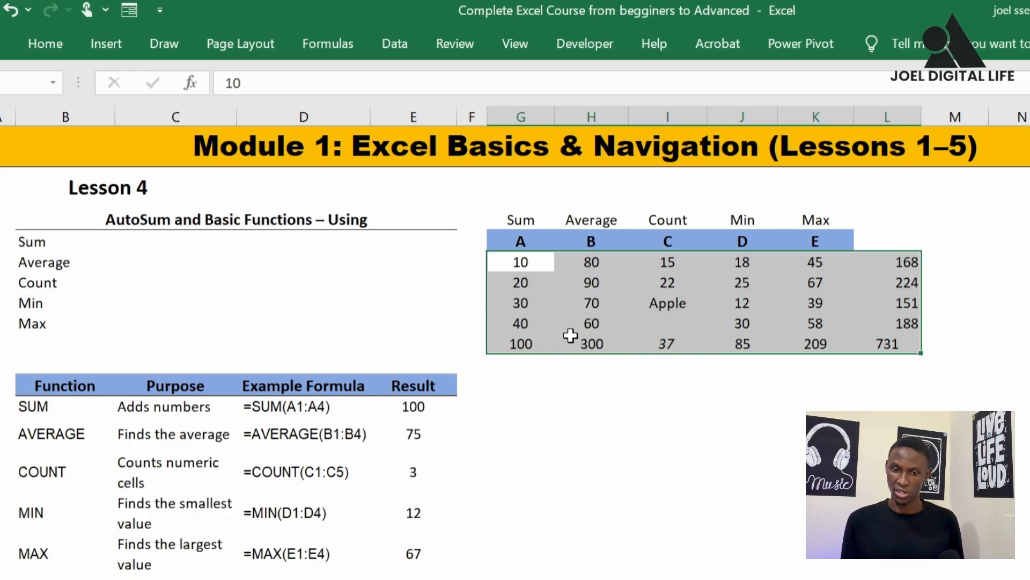
{"action": "left_click", "coordinate": [523, 340]}
{"action": "left_click", "coordinate": [595, 344]}
{"action": "left_click", "coordinate": [668, 345]}
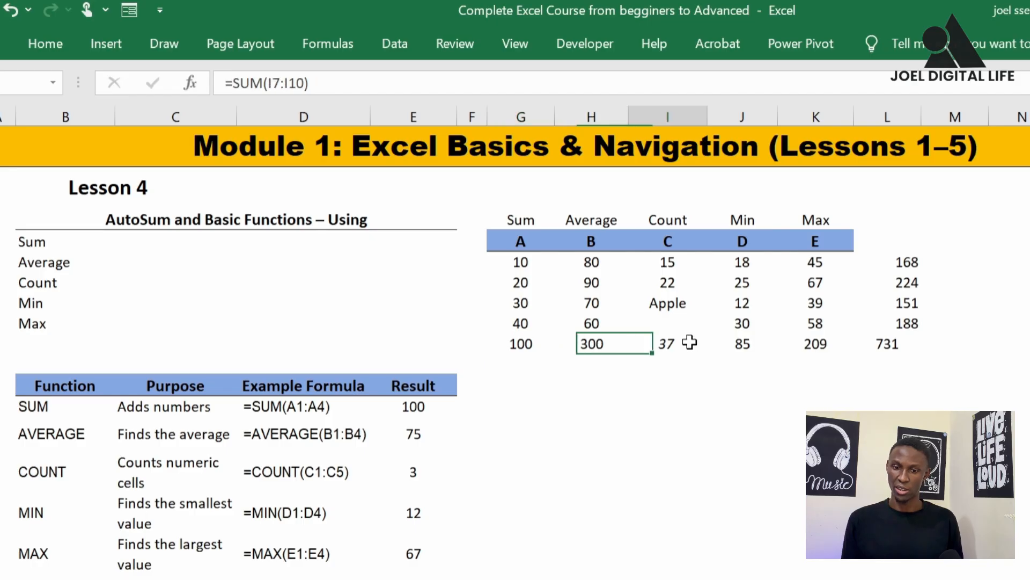
Highlight the totals row G11:L11 with a yellow fill
{"action": "left_click_drag", "start_coordinate": [519, 348], "coordinate": [888, 343]}
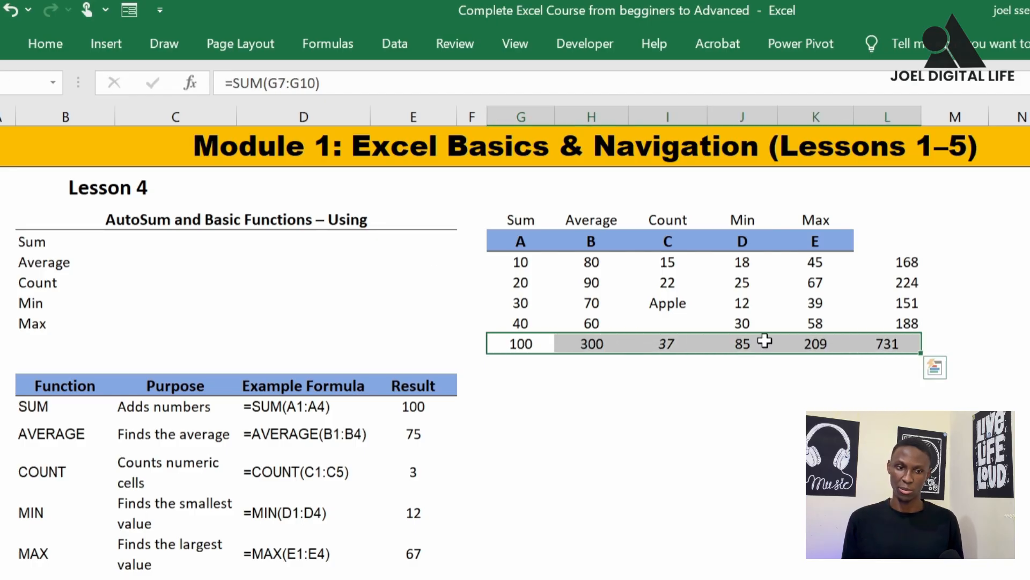
{"action": "left_click", "coordinate": [53, 39]}
{"action": "left_click", "coordinate": [215, 115]}
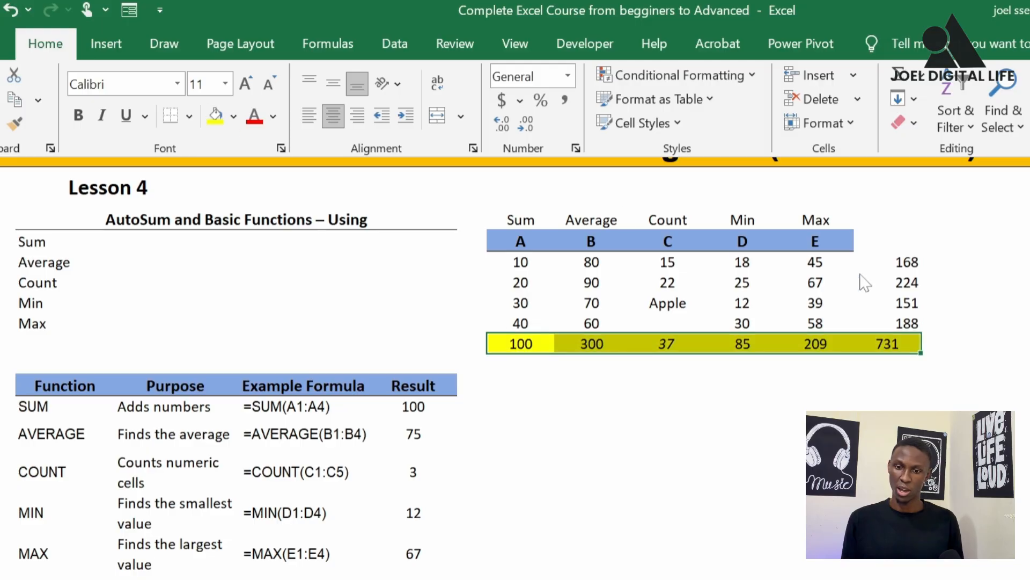
Fill the row totals in L7:L11 with dark orange
{"action": "left_click", "coordinate": [902, 260]}
{"action": "left_click_drag", "start_coordinate": [902, 260], "coordinate": [906, 321]}
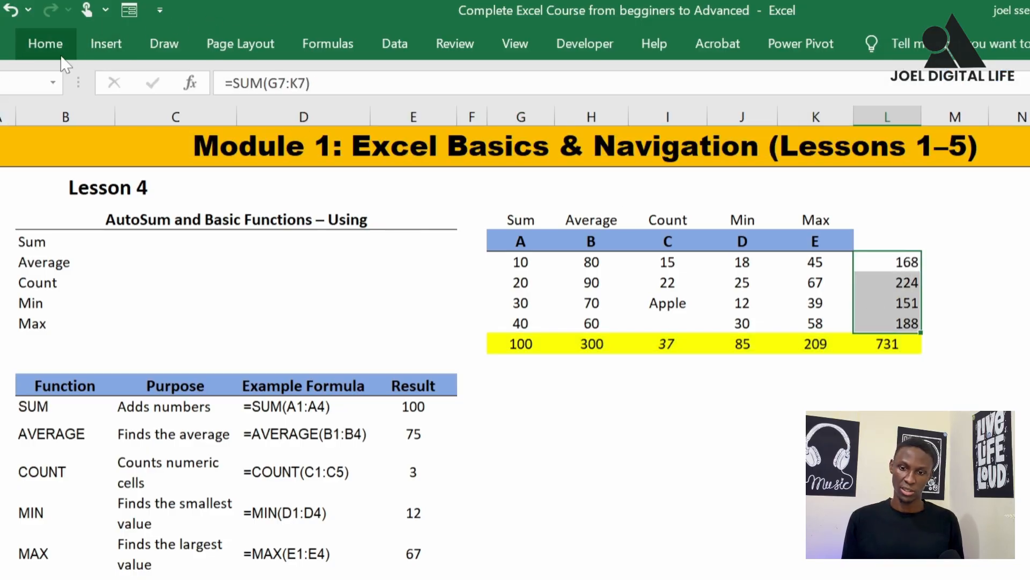
{"action": "left_click_drag", "start_coordinate": [904, 263], "coordinate": [904, 343]}
{"action": "left_click", "coordinate": [34, 45]}
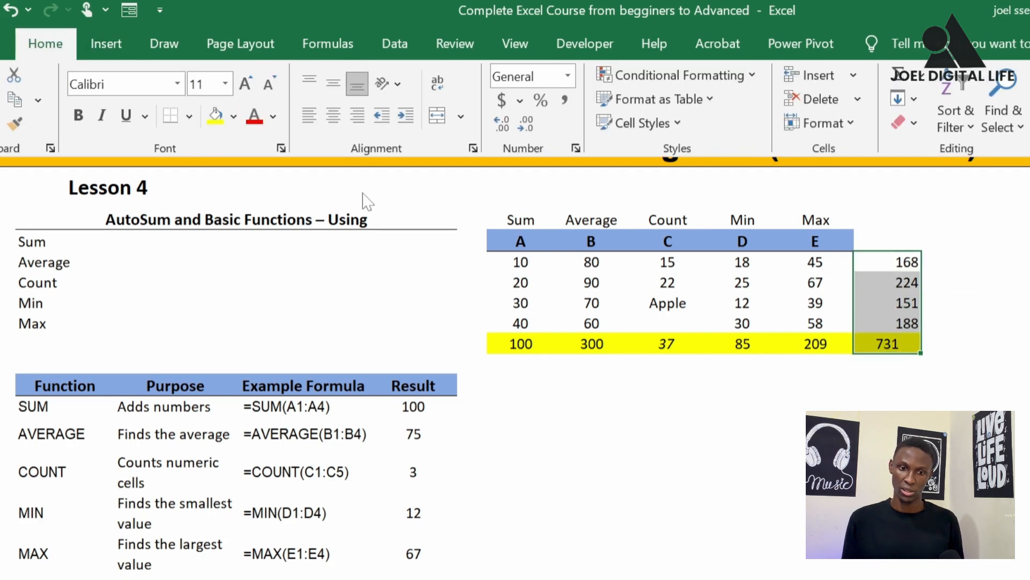
{"action": "left_click", "coordinate": [234, 117]}
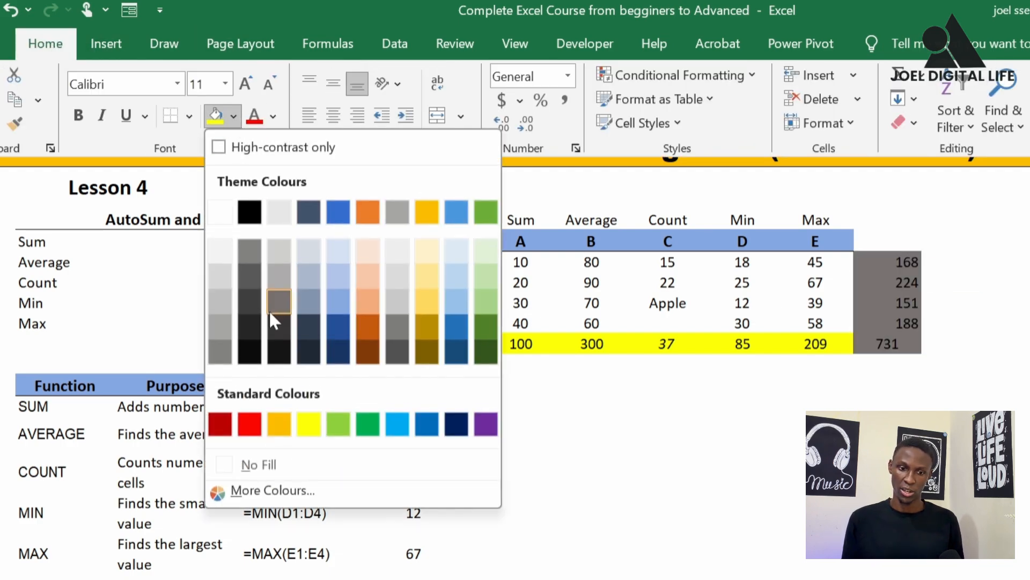
{"action": "left_click", "coordinate": [362, 320]}
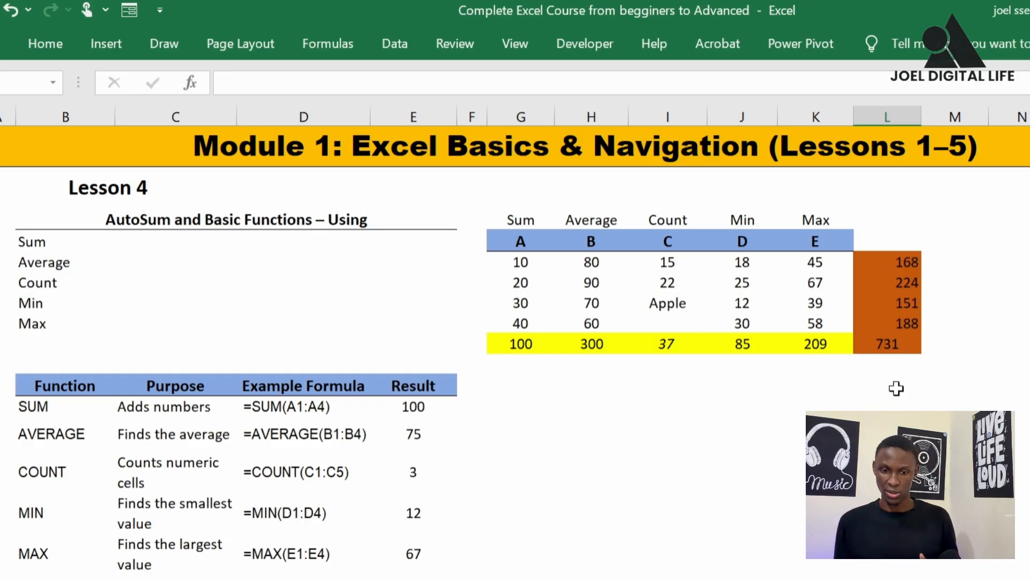
Compare the values in columns A, B and C of the table with the total beneath each column
{"action": "left_click_drag", "start_coordinate": [512, 262], "coordinate": [519, 321]}
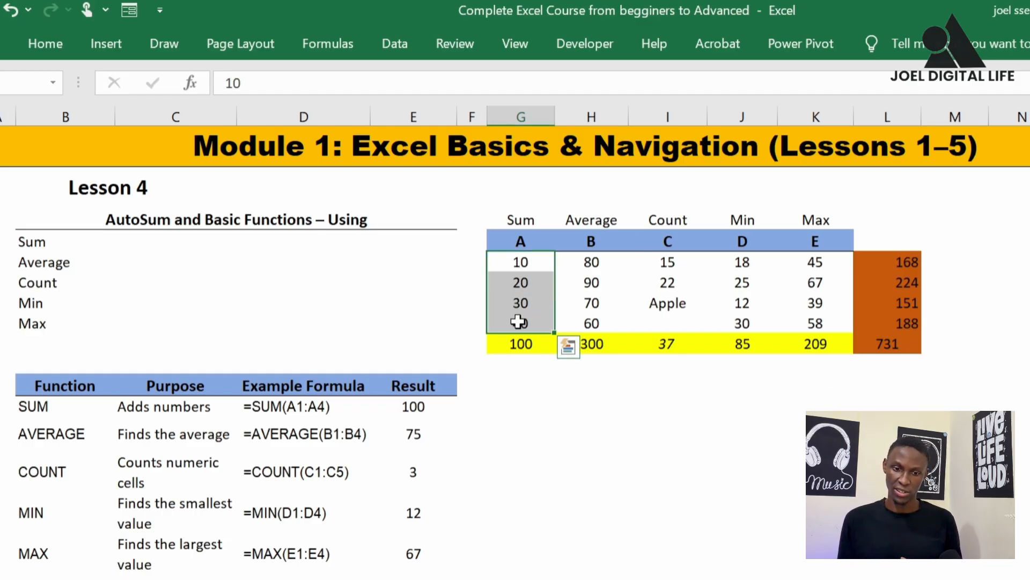
{"action": "left_click", "coordinate": [518, 343]}
{"action": "left_click_drag", "start_coordinate": [598, 262], "coordinate": [603, 325]}
{"action": "left_click", "coordinate": [594, 344]}
{"action": "left_click_drag", "start_coordinate": [667, 241], "coordinate": [668, 346]}
{"action": "left_click", "coordinate": [668, 346]}
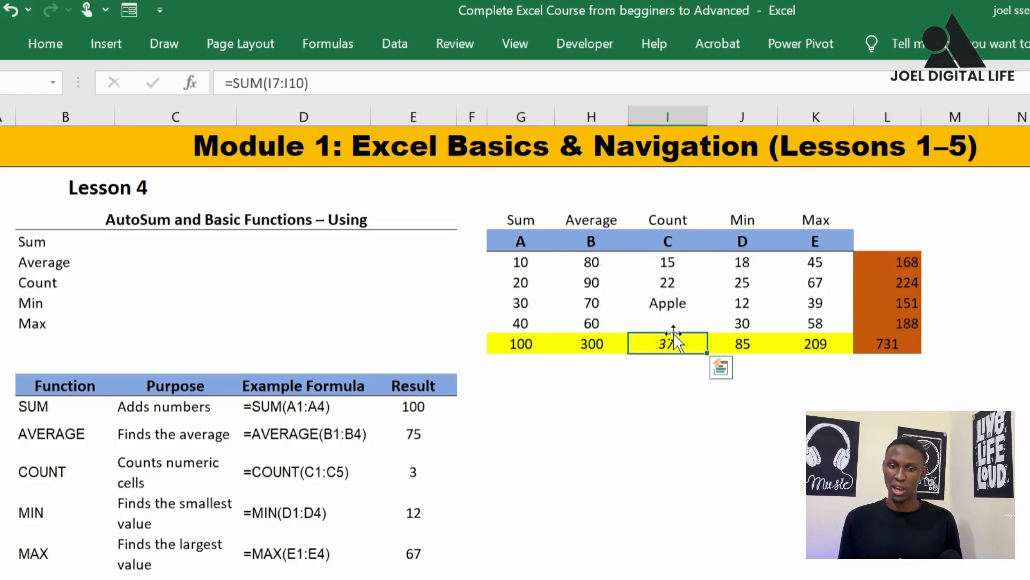
Examine how the text entry Apple, the blank cell and the numbers in column C relate to its total
{"action": "left_click", "coordinate": [673, 305]}
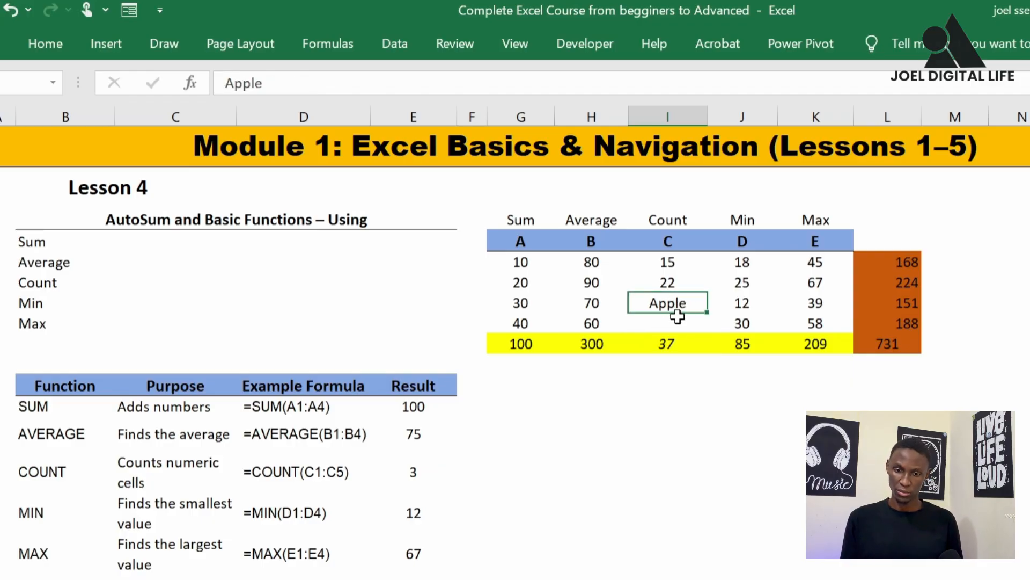
{"action": "left_click", "coordinate": [677, 318]}
{"action": "left_click", "coordinate": [674, 302]}
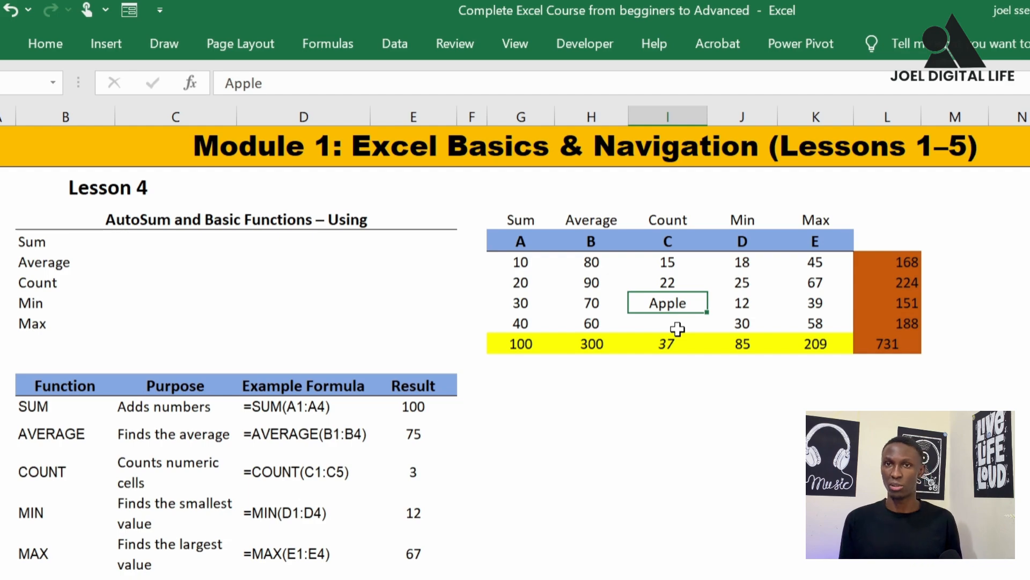
{"action": "left_click", "coordinate": [674, 321]}
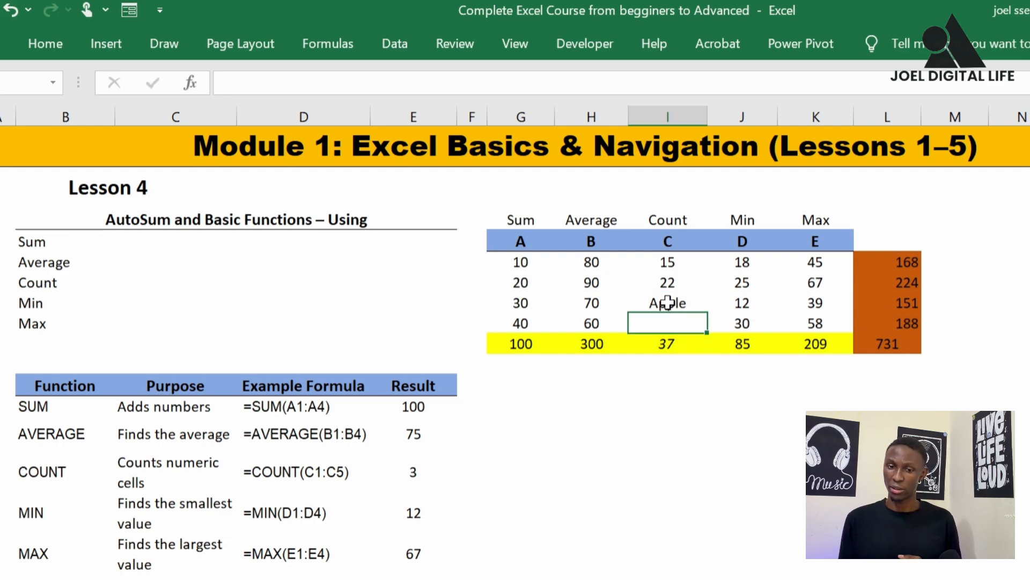
{"action": "left_click", "coordinate": [669, 304]}
{"action": "left_click", "coordinate": [671, 321]}
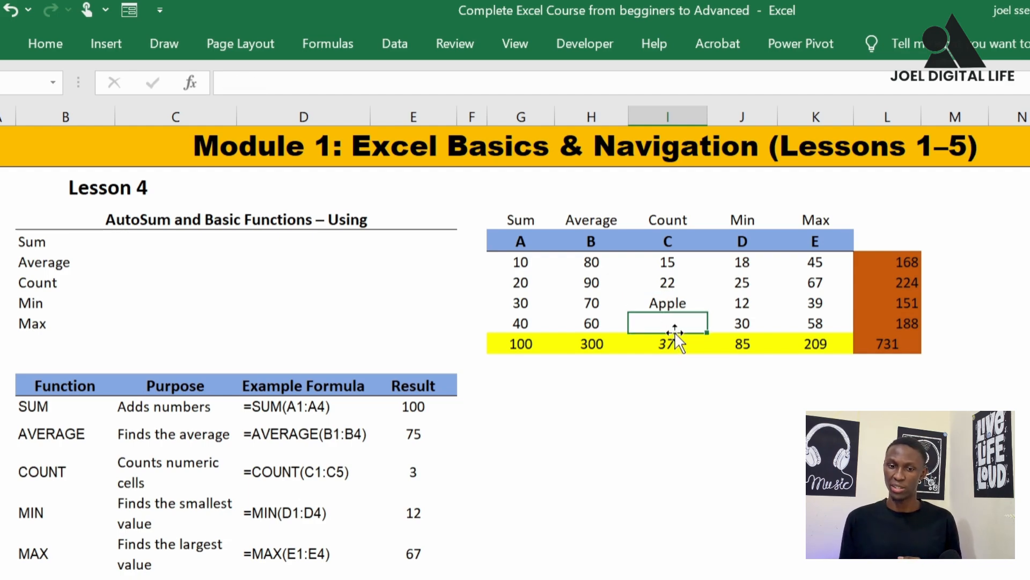
{"action": "left_click", "coordinate": [676, 336]}
{"action": "left_click", "coordinate": [668, 263]}
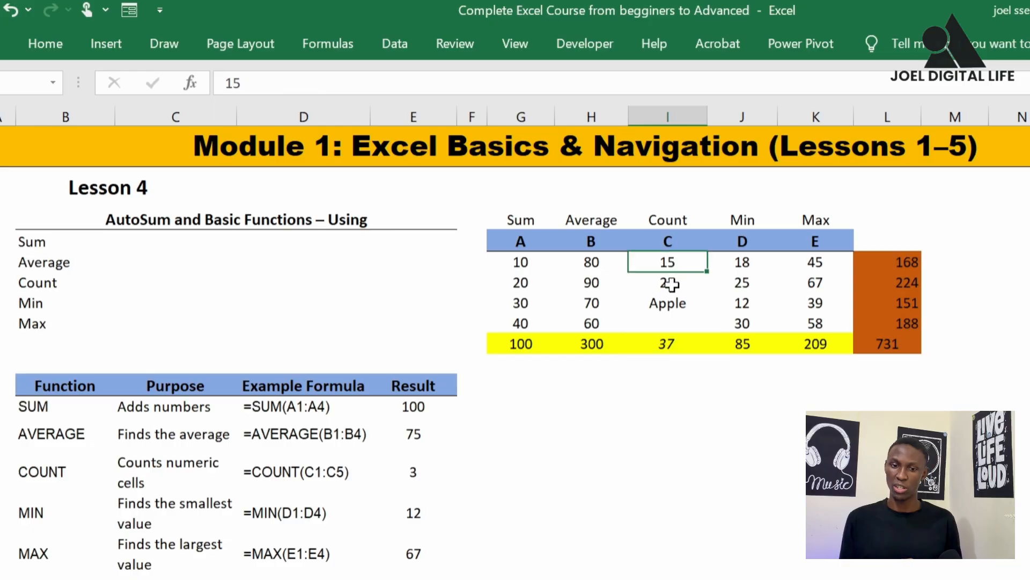
{"action": "left_click", "coordinate": [668, 282]}
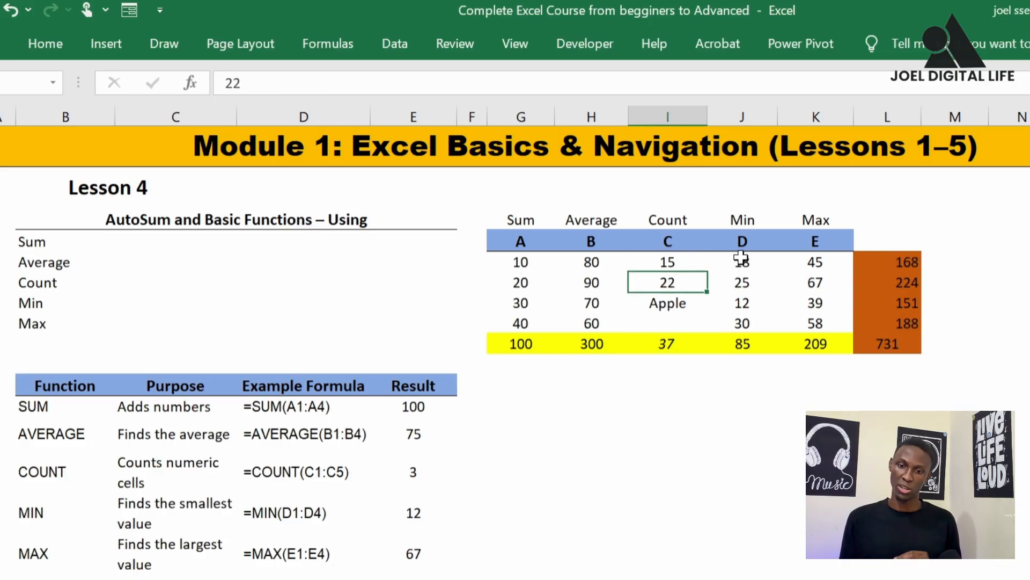
Check the SUM formulas beneath columns D and E of the table
{"action": "left_click_drag", "start_coordinate": [741, 259], "coordinate": [742, 306]}
{"action": "left_click", "coordinate": [753, 346]}
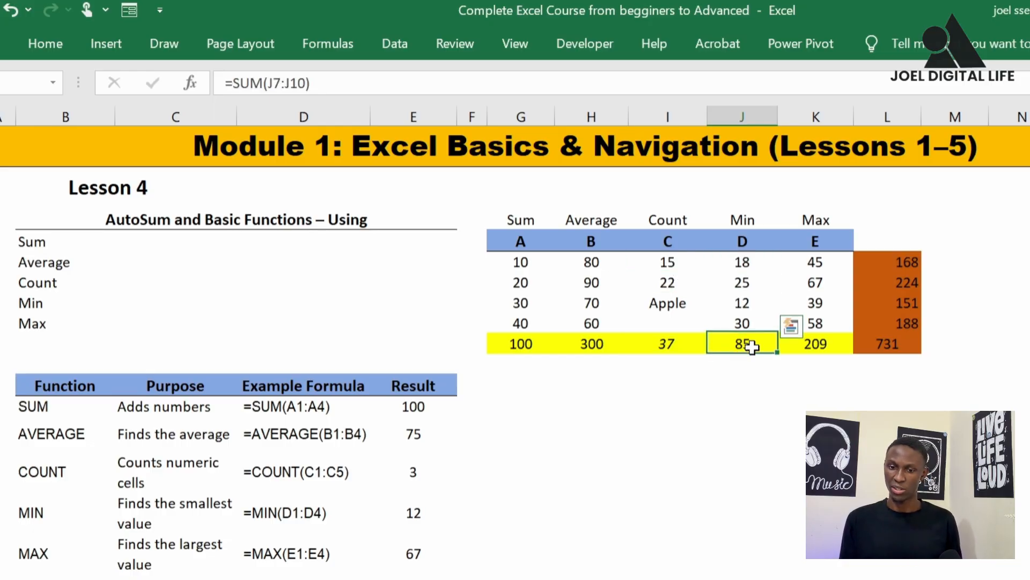
{"action": "left_click", "coordinate": [823, 345]}
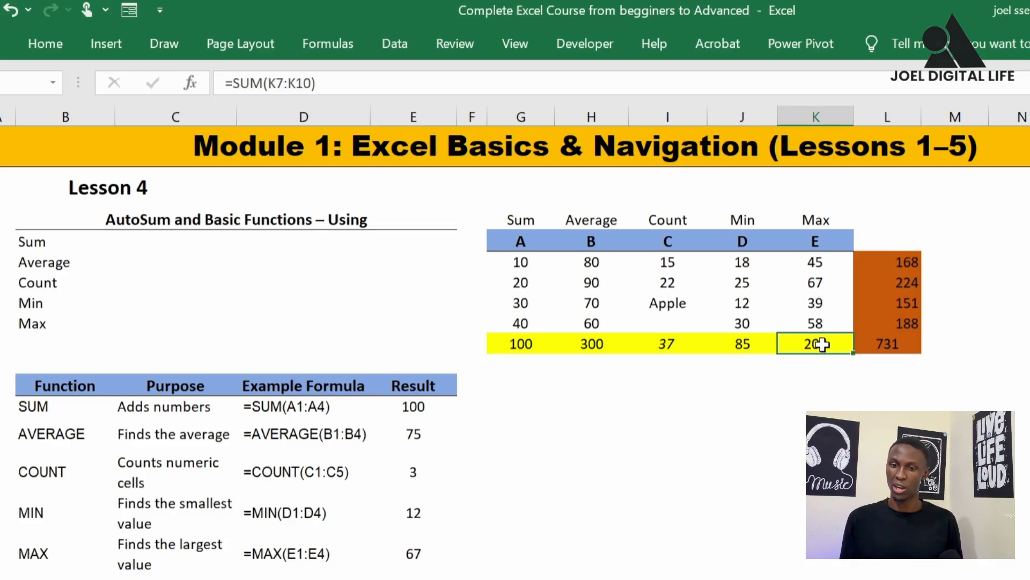
Compare the values across the first three rows of the lettered table with their SUM totals in column L
{"action": "left_click", "coordinate": [535, 263]}
{"action": "left_click_drag", "start_coordinate": [535, 262], "coordinate": [907, 260]}
{"action": "left_click", "coordinate": [907, 268]}
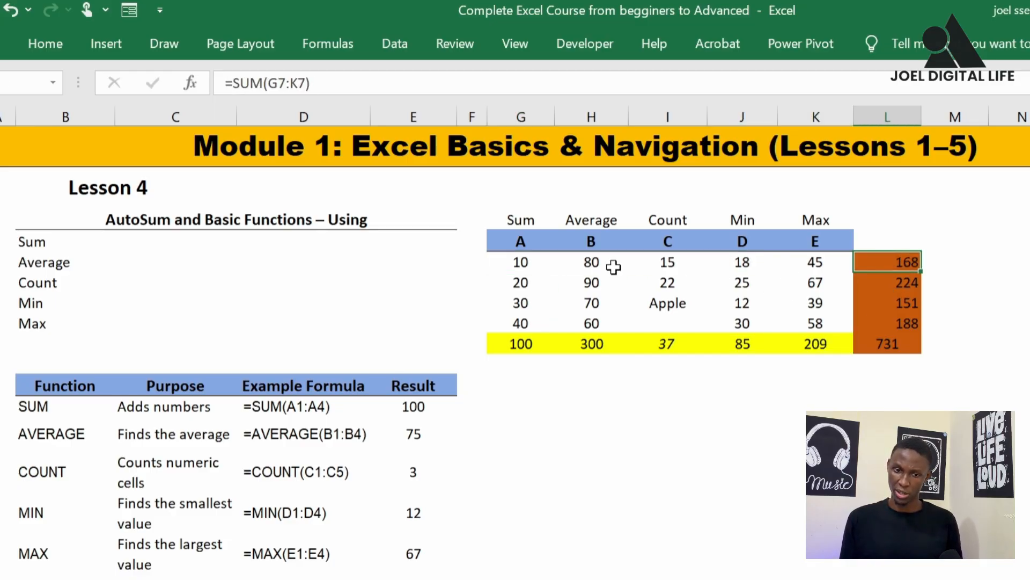
{"action": "left_click_drag", "start_coordinate": [511, 268], "coordinate": [845, 261]}
{"action": "left_click", "coordinate": [875, 260]}
{"action": "left_click_drag", "start_coordinate": [521, 282], "coordinate": [830, 280]}
{"action": "left_click", "coordinate": [870, 281]}
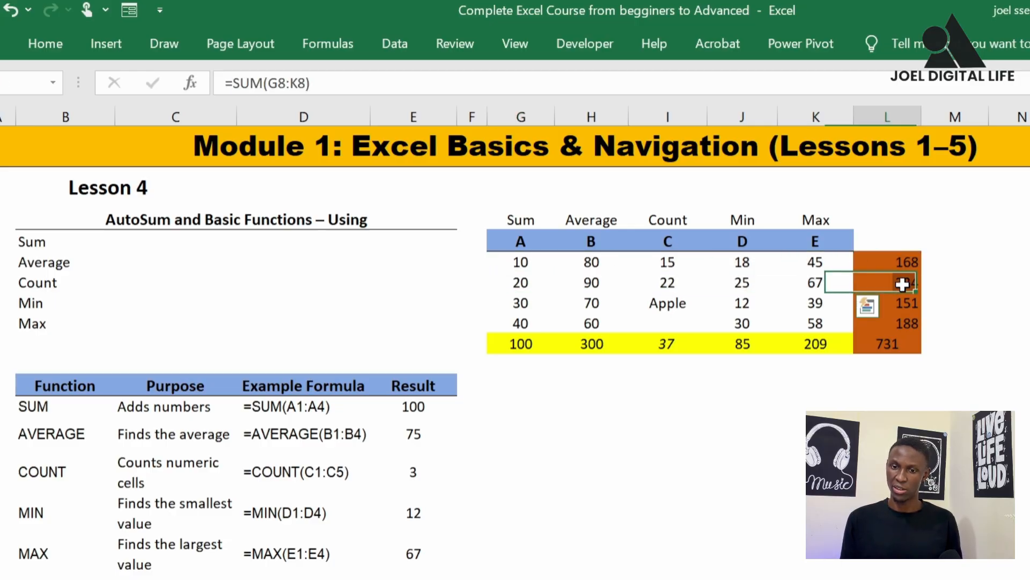
{"action": "left_click", "coordinate": [499, 324]}
{"action": "left_click_drag", "start_coordinate": [534, 306], "coordinate": [866, 300]}
{"action": "left_click", "coordinate": [940, 267]}
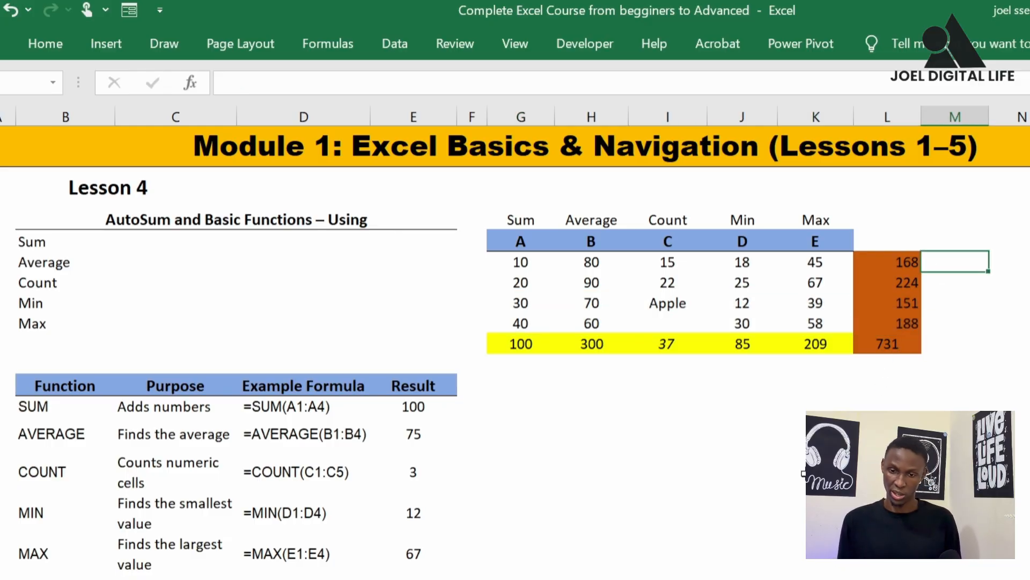
Undo the colour fills and all row and column totals of the table, leaving G11 selected
{"action": "key", "text": "ctrl+z"}
{"action": "key", "text": "ctrl+z"}
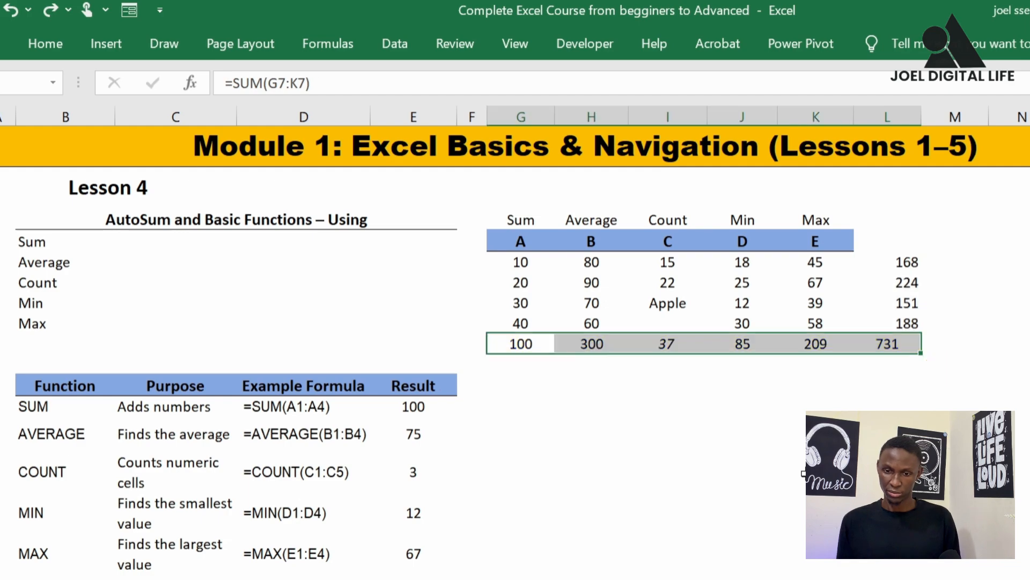
{"action": "key", "text": "ctrl+z"}
{"action": "left_click", "coordinate": [625, 429]}
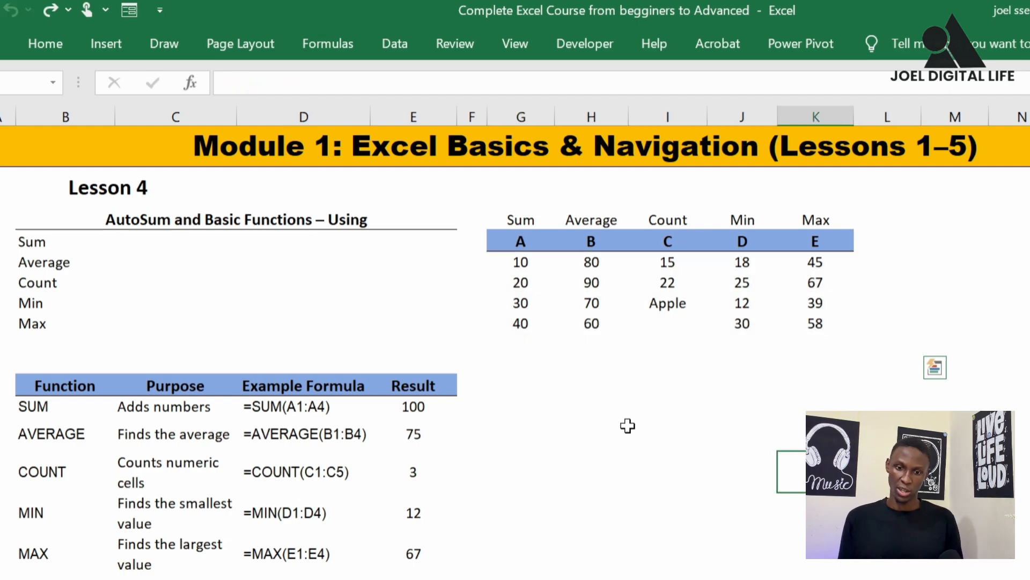
{"action": "left_click", "coordinate": [507, 338]}
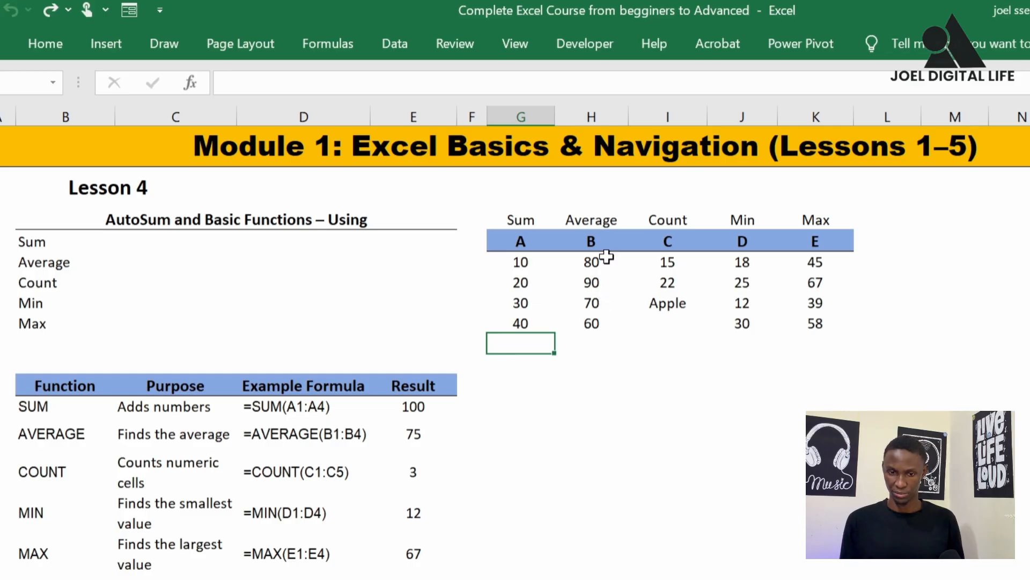
Try the plain range formula =H7:H10 without a function in H11, and clear the cell
{"action": "left_click_drag", "start_coordinate": [606, 258], "coordinate": [602, 327]}
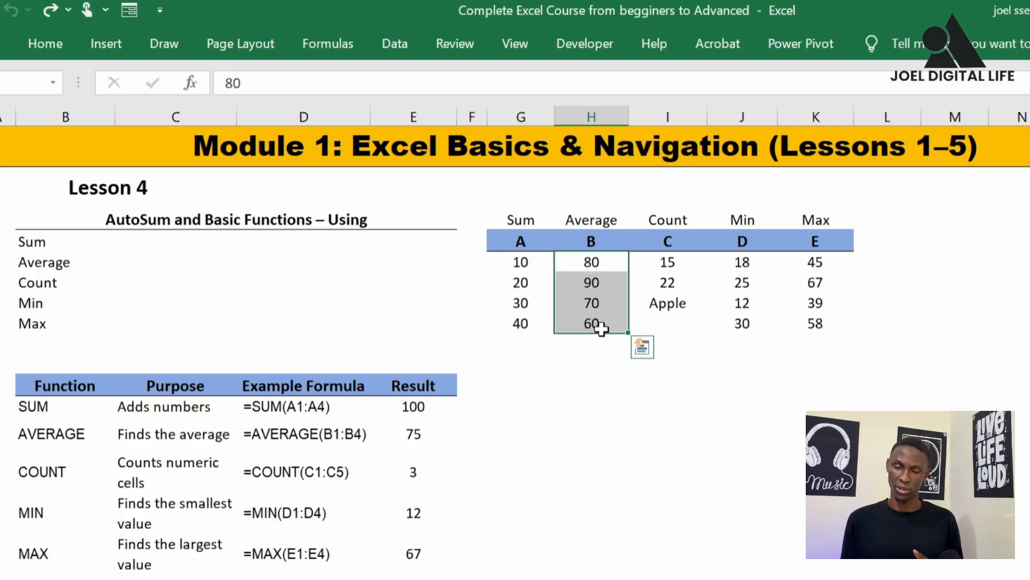
{"action": "left_click_drag", "start_coordinate": [601, 262], "coordinate": [599, 326]}
{"action": "left_click", "coordinate": [598, 343]}
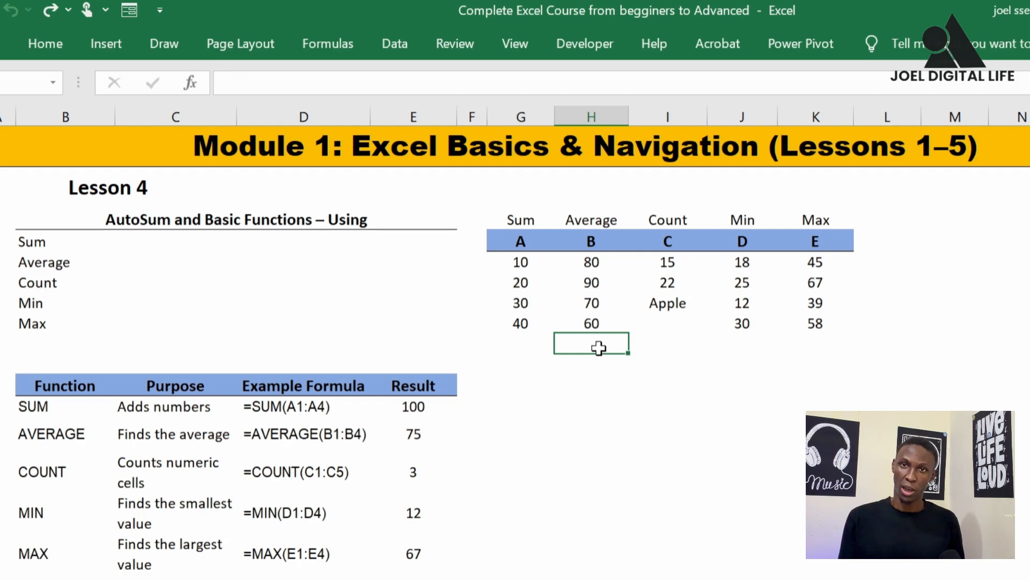
{"action": "type", "text": "="}
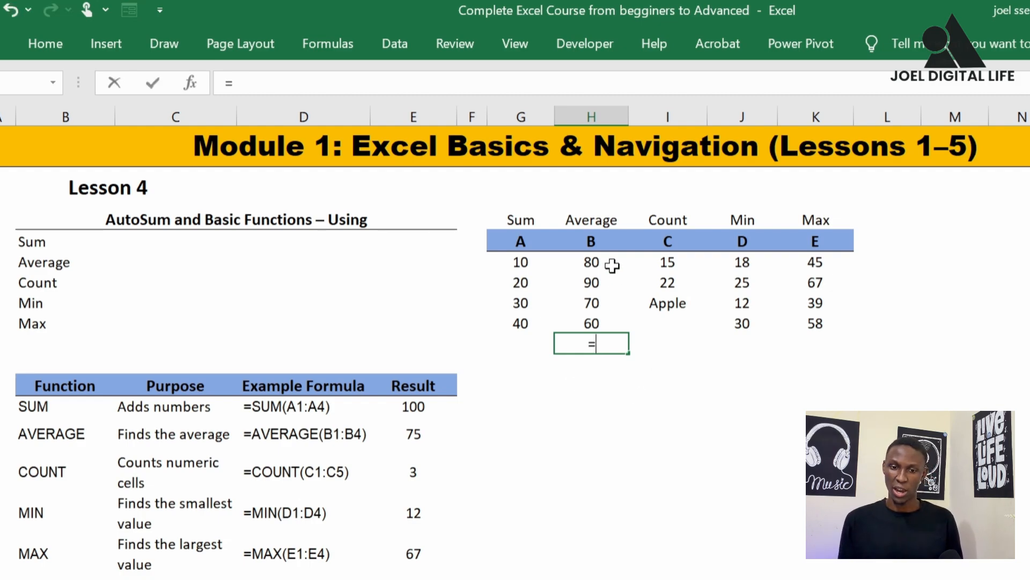
{"action": "left_click_drag", "start_coordinate": [600, 261], "coordinate": [605, 322]}
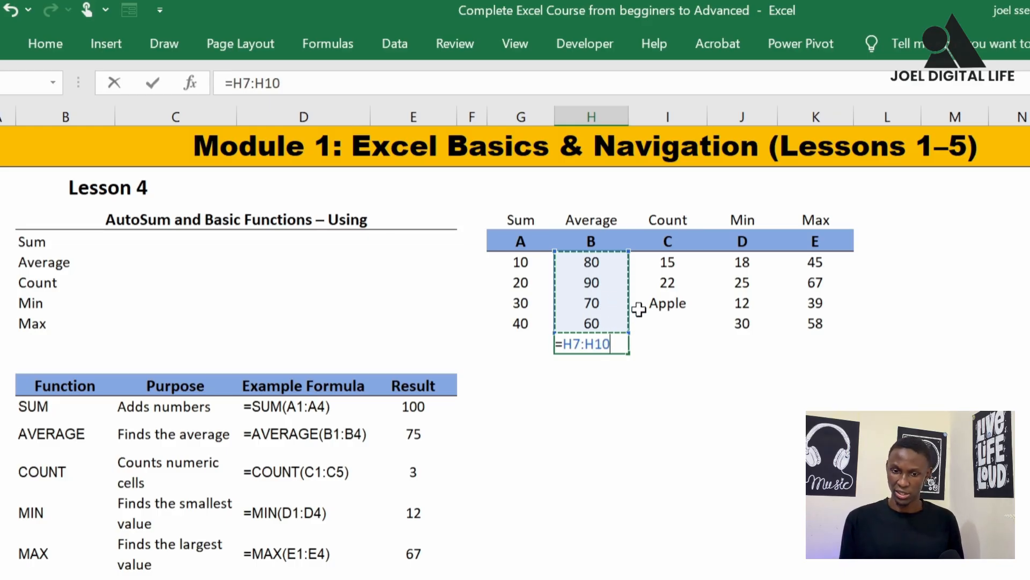
{"action": "key", "text": "Return"}
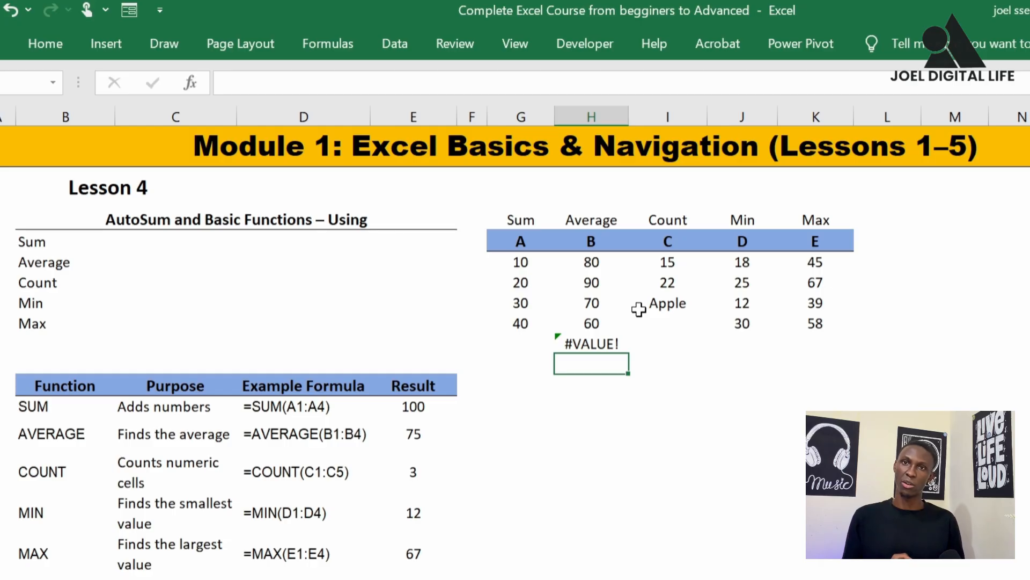
{"action": "left_click", "coordinate": [589, 341]}
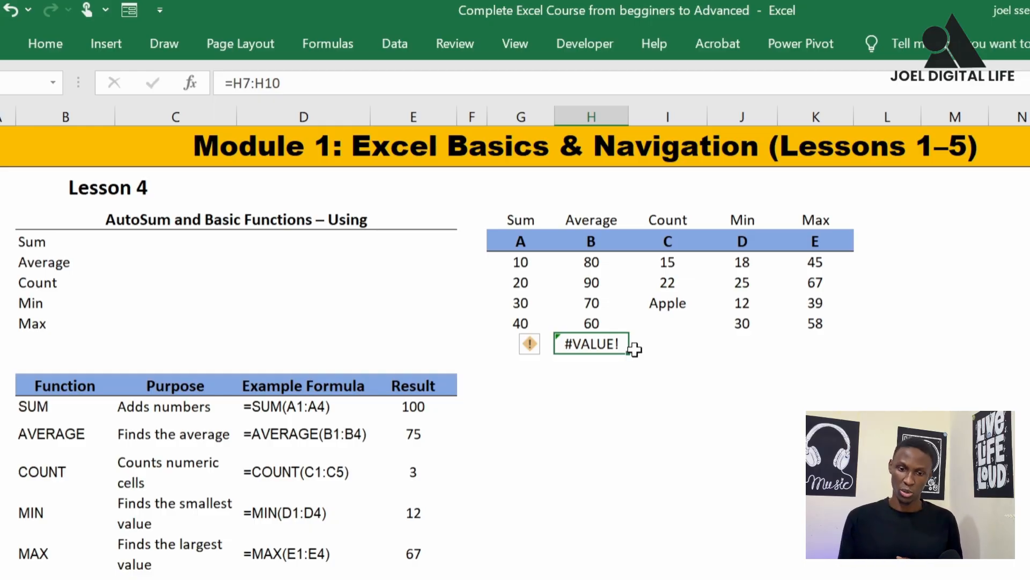
{"action": "key", "text": "BackSpace"}
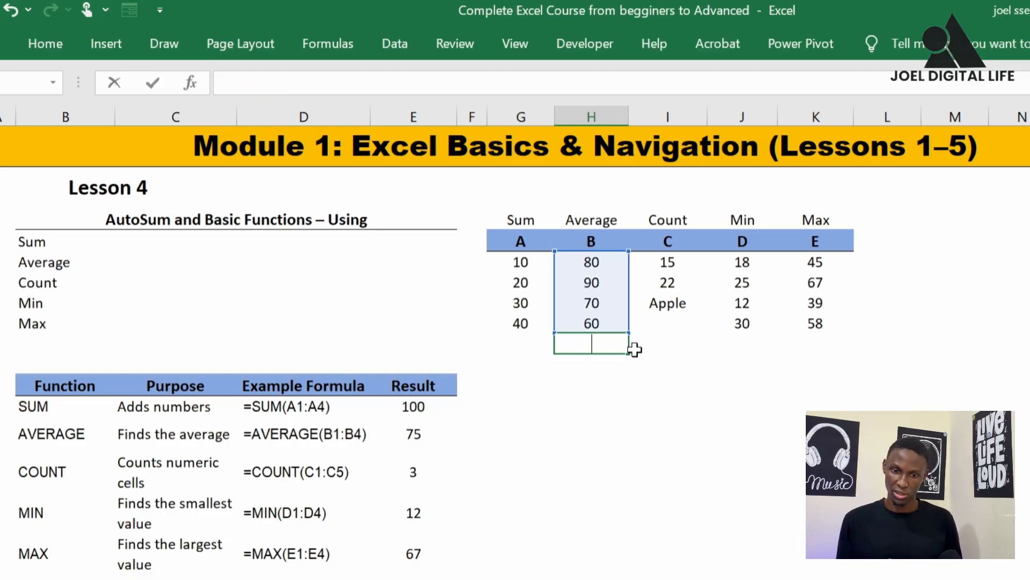
{"action": "key", "text": "Escape"}
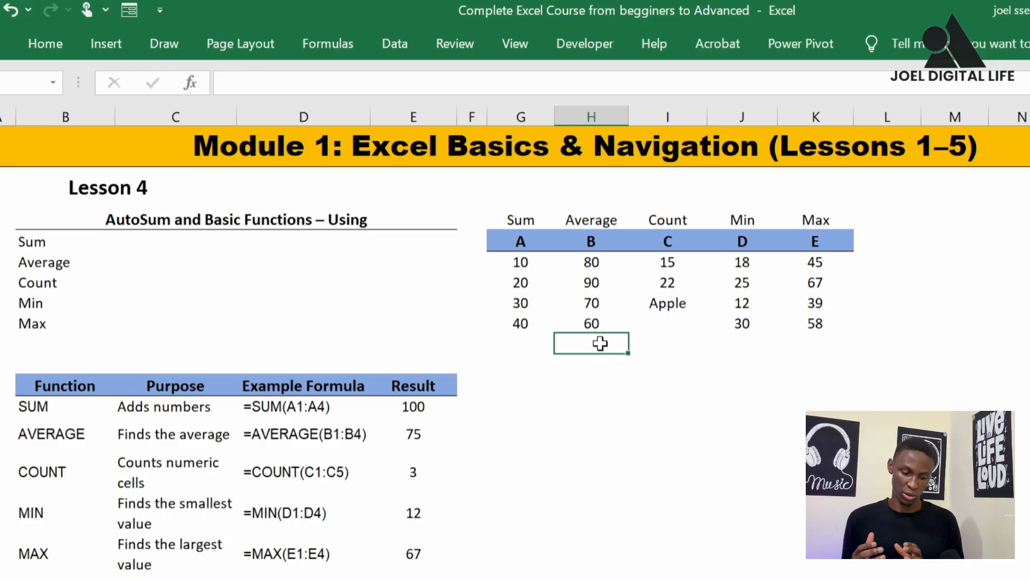
Enter =AVERAGE(H7:H10) in H11 beneath column B and check the formula
{"action": "type", "text": "="}
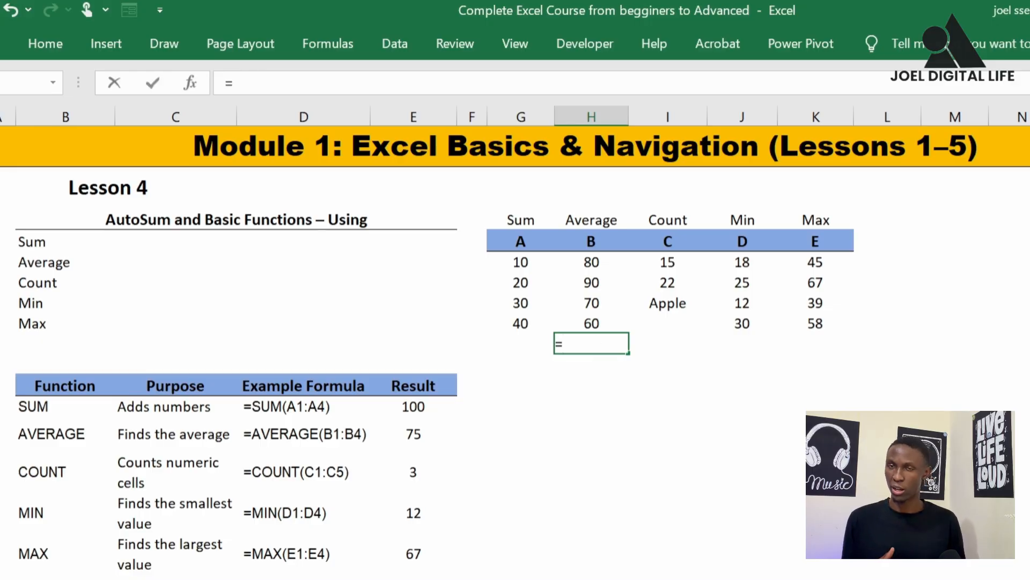
{"action": "type", "text": "av"}
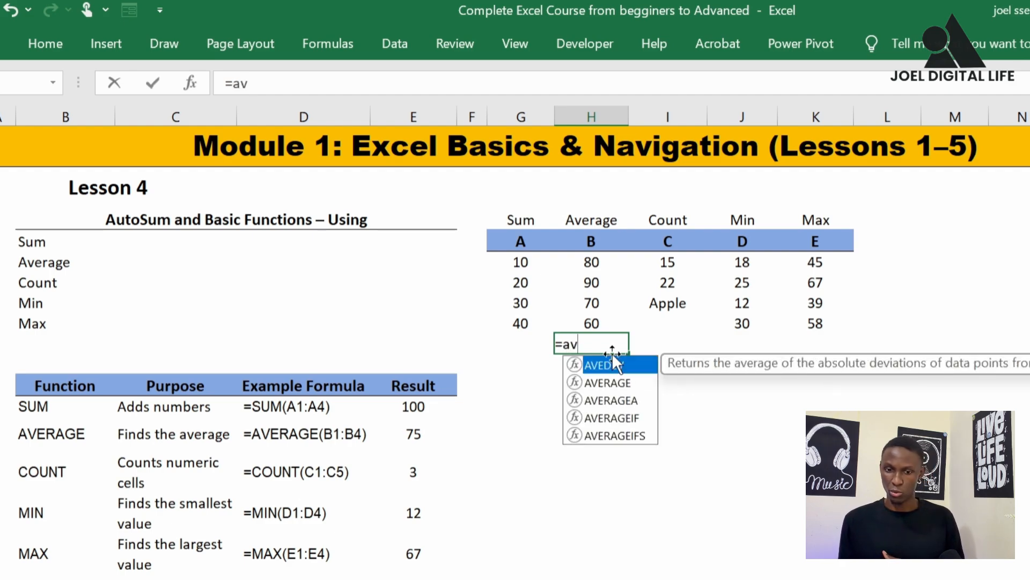
{"action": "left_click", "coordinate": [611, 382]}
{"action": "double_click", "coordinate": [612, 382]}
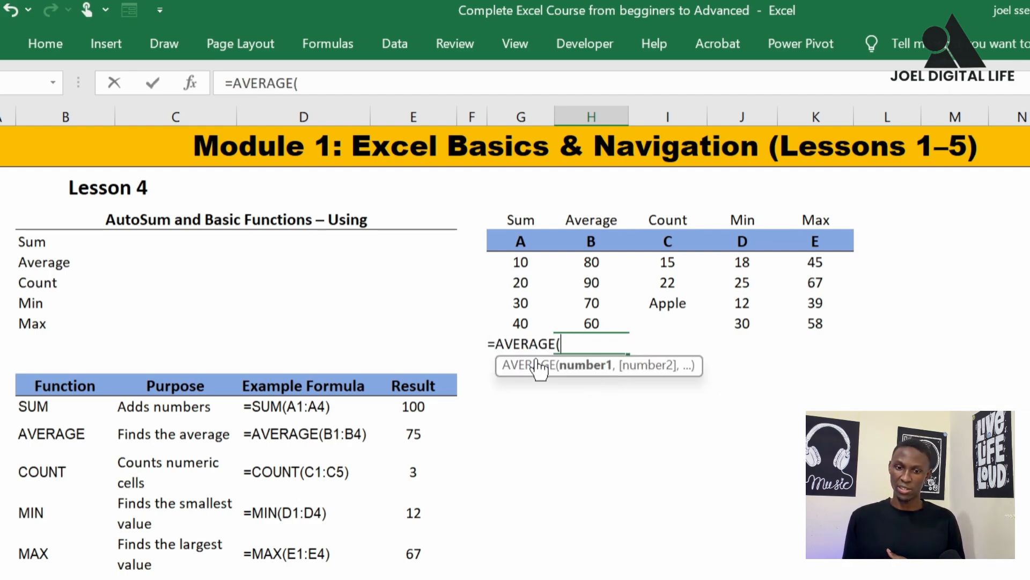
{"action": "left_click_drag", "start_coordinate": [596, 263], "coordinate": [601, 321]}
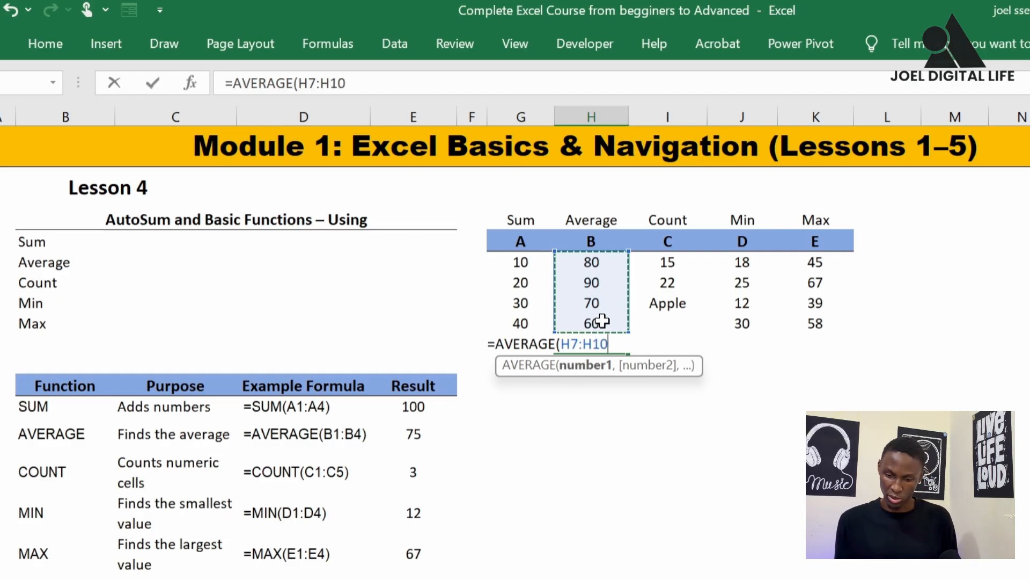
{"action": "type", "text": ")"}
{"action": "key", "text": "Return"}
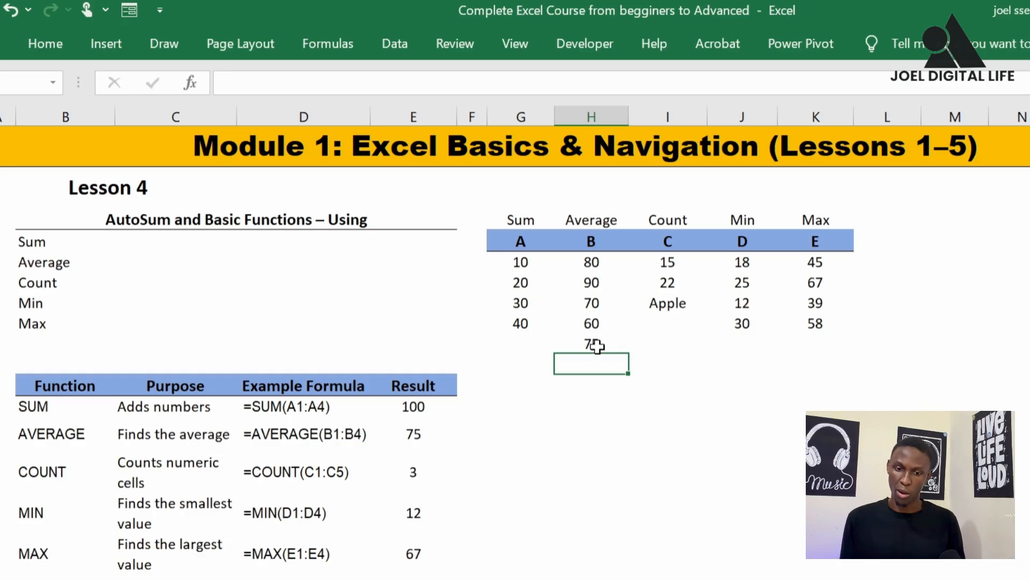
{"action": "left_click", "coordinate": [602, 344]}
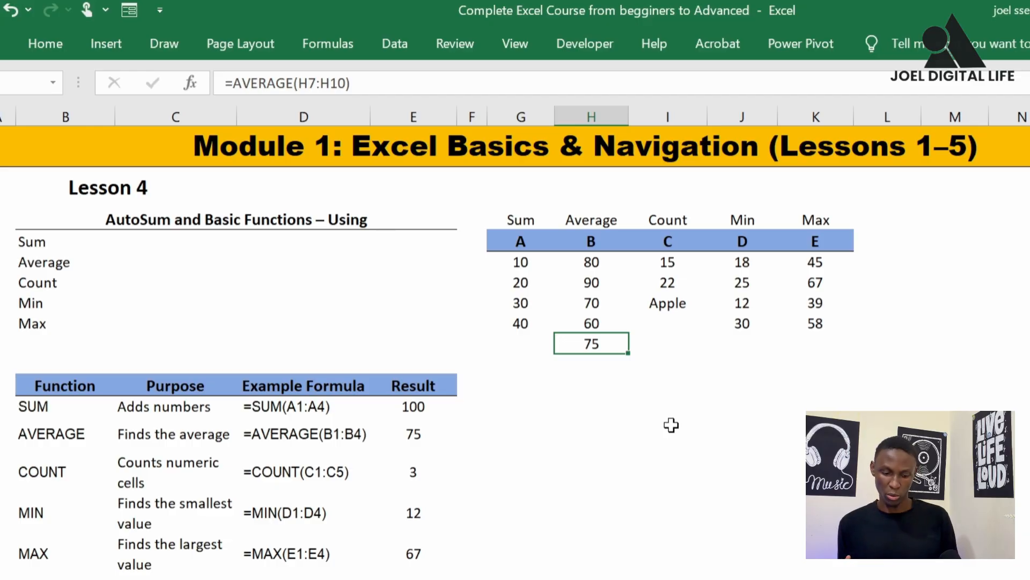
Undo the AVERAGE formula in H11 and select the cell again
{"action": "key", "text": "ctrl+z"}
{"action": "left_click", "coordinate": [524, 455]}
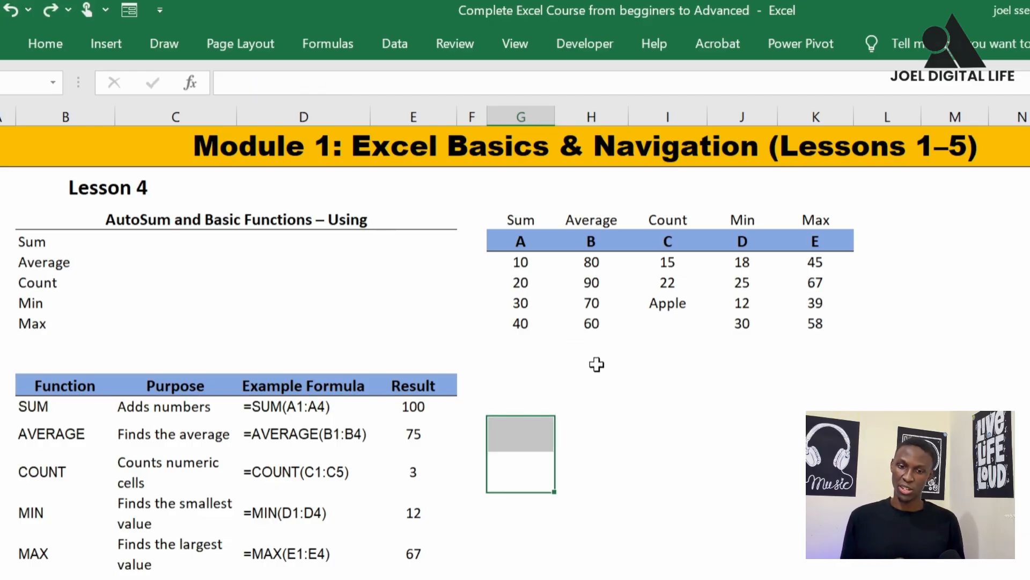
{"action": "left_click", "coordinate": [596, 339]}
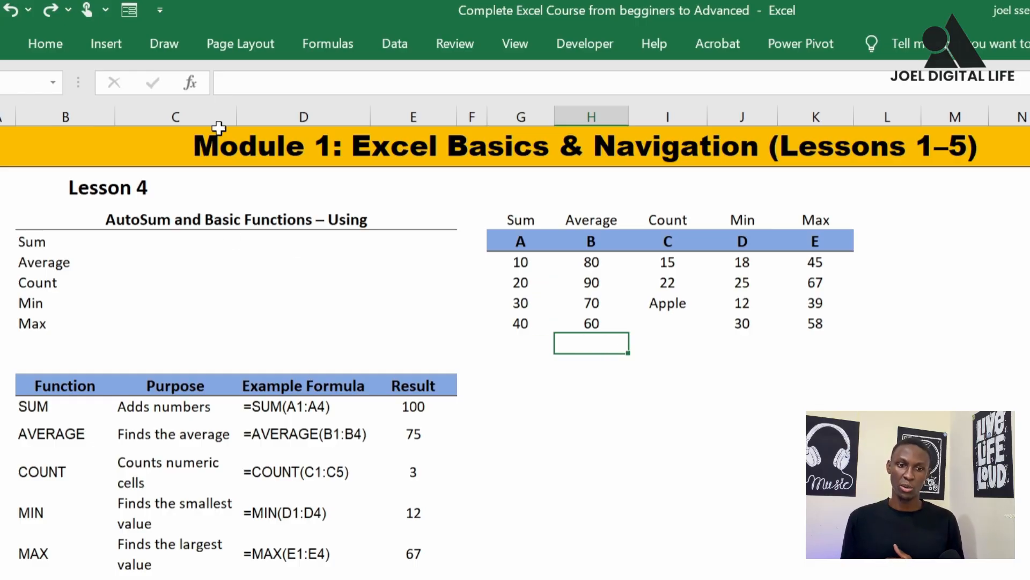
Look through the recently used functions and the function categories offered by Insert Function for H11
{"action": "left_click", "coordinate": [196, 90]}
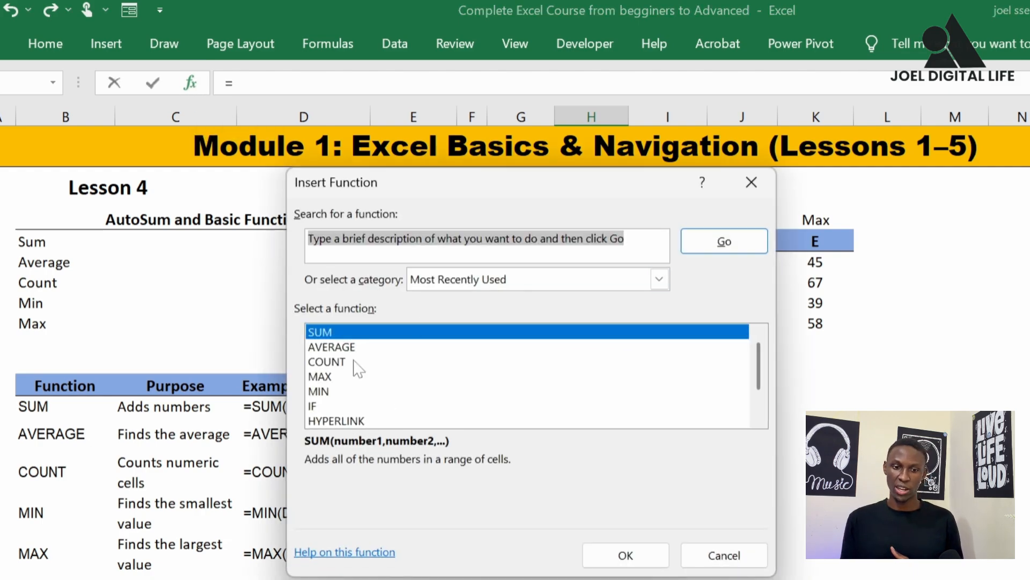
{"action": "scroll", "coordinate": [344, 364], "scroll_direction": "down", "scroll_amount": 1}
{"action": "scroll", "coordinate": [370, 391], "scroll_direction": "up", "scroll_amount": 1}
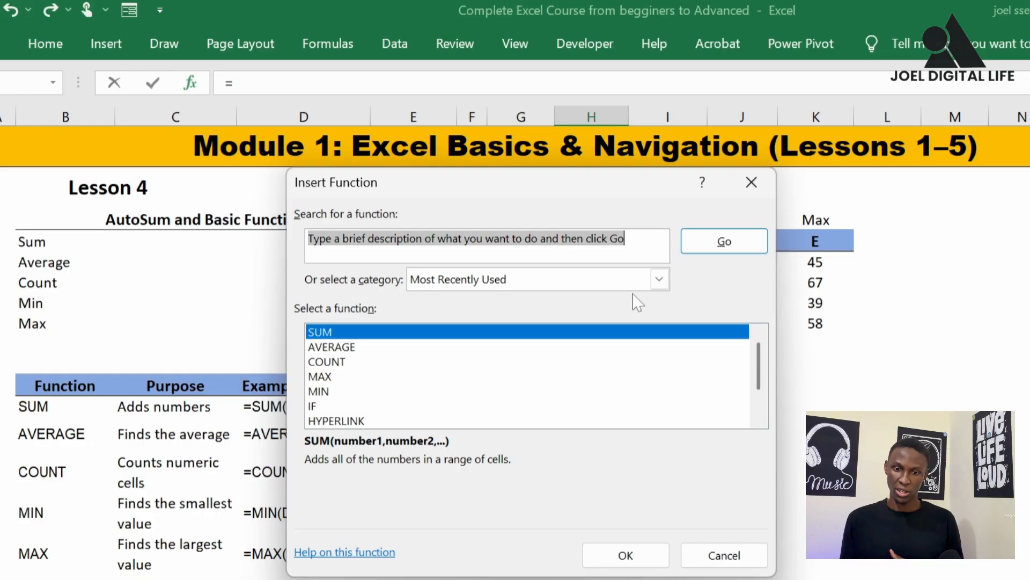
{"action": "left_click", "coordinate": [659, 279]}
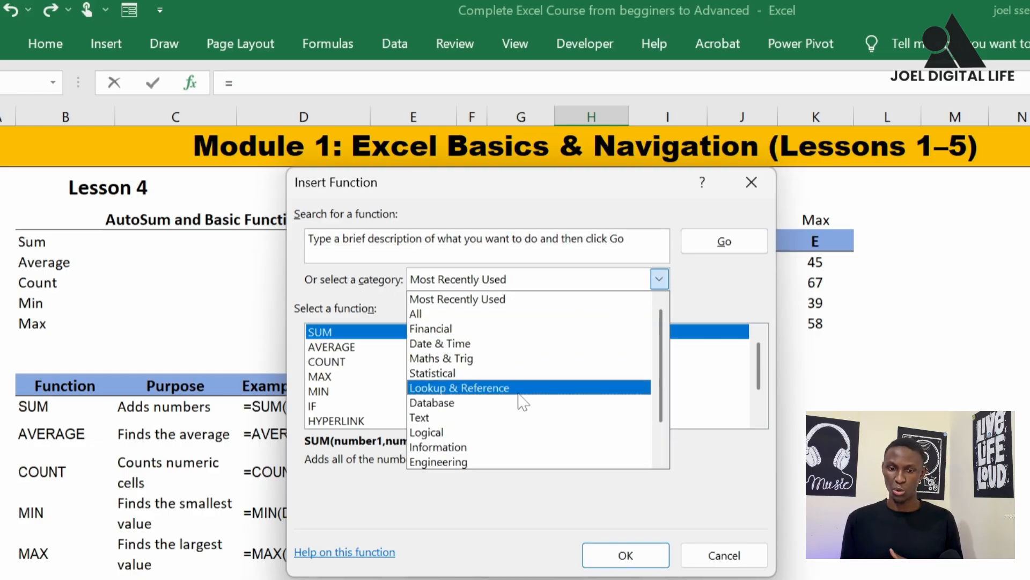
{"action": "scroll", "coordinate": [523, 422], "scroll_direction": "down", "scroll_amount": 1}
{"action": "scroll", "coordinate": [523, 416], "scroll_direction": "up", "scroll_amount": 1}
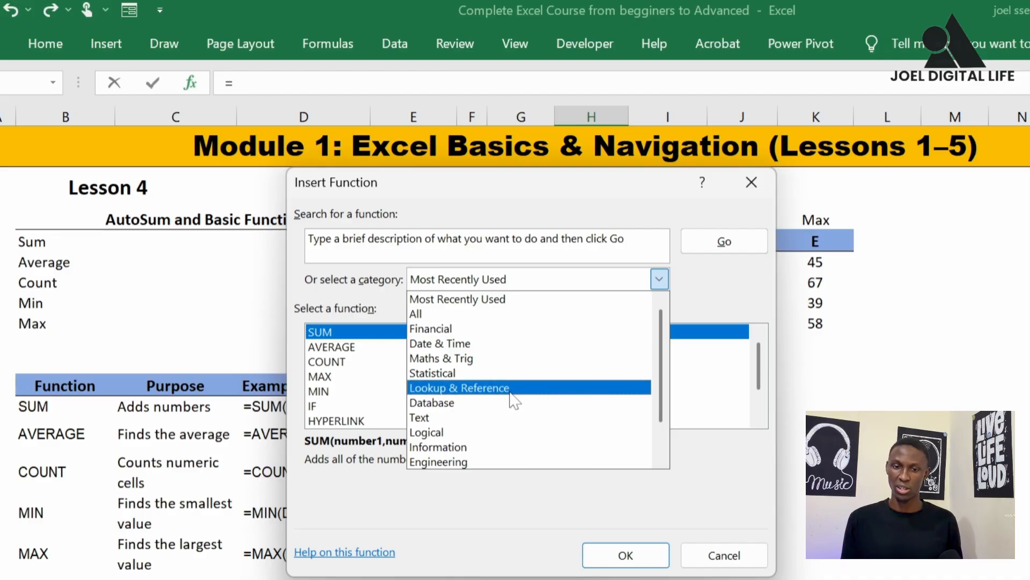
{"action": "left_click", "coordinate": [690, 292]}
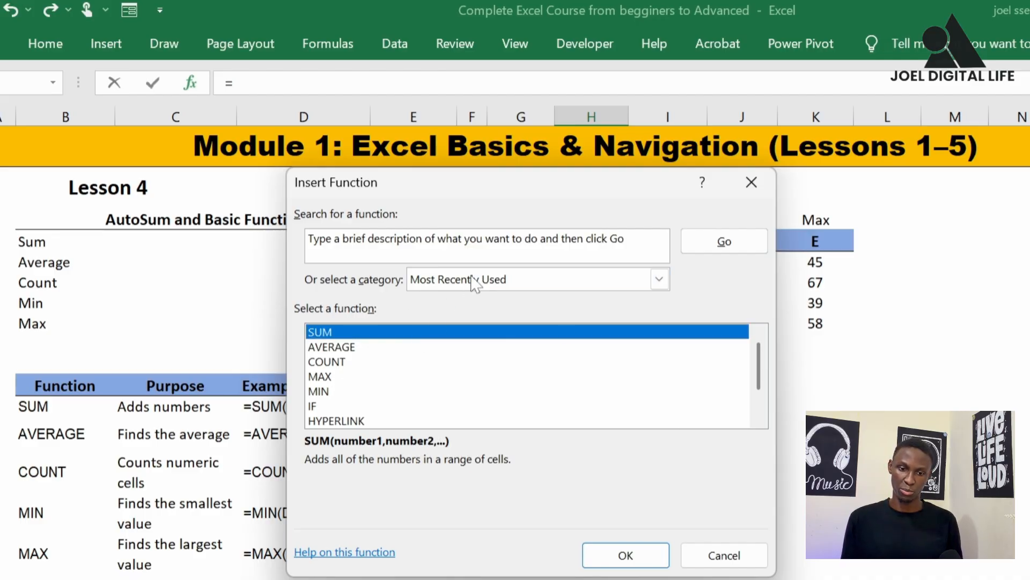
Insert the AVERAGE function in H11 through Function Arguments, with H7:H10 as Number1
{"action": "left_click", "coordinate": [331, 348]}
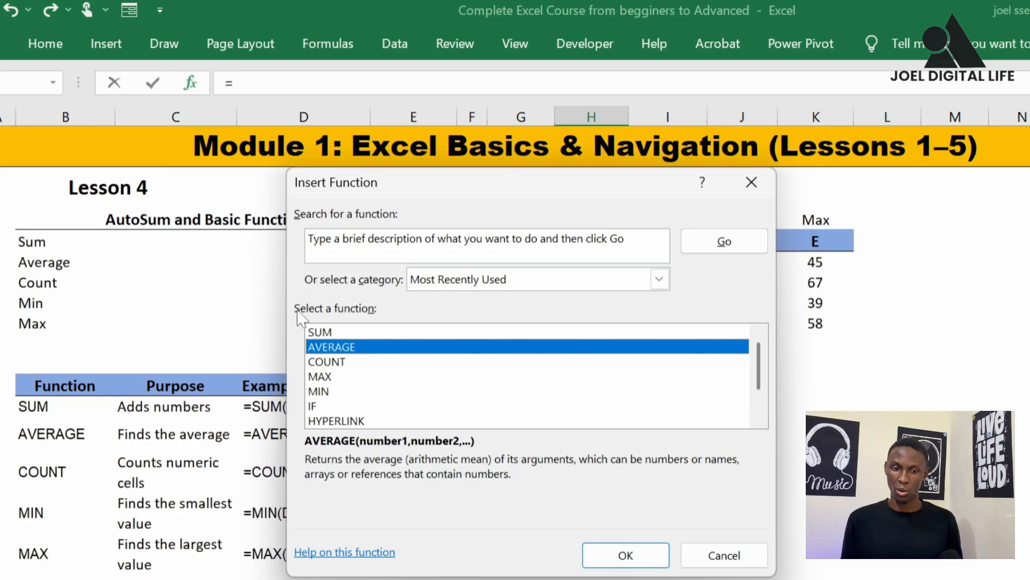
{"action": "left_click", "coordinate": [626, 555]}
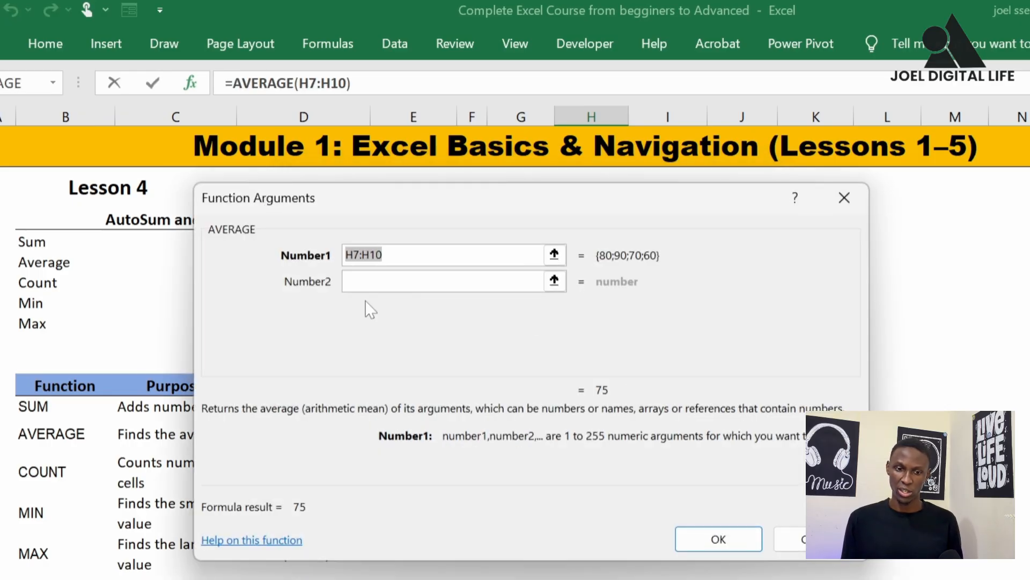
{"action": "left_click_drag", "start_coordinate": [464, 245], "coordinate": [623, 432]}
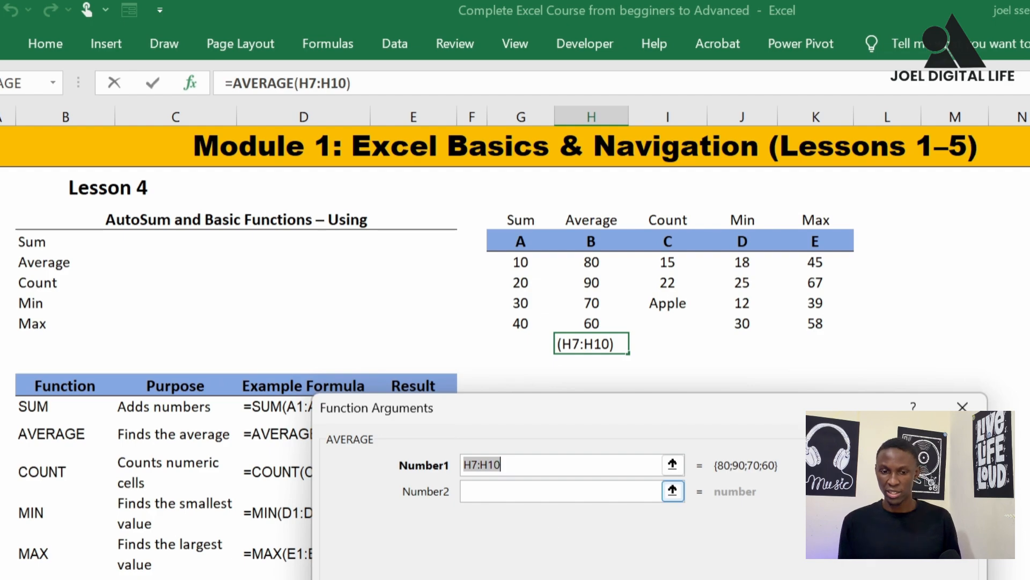
{"action": "left_click", "coordinate": [673, 464]}
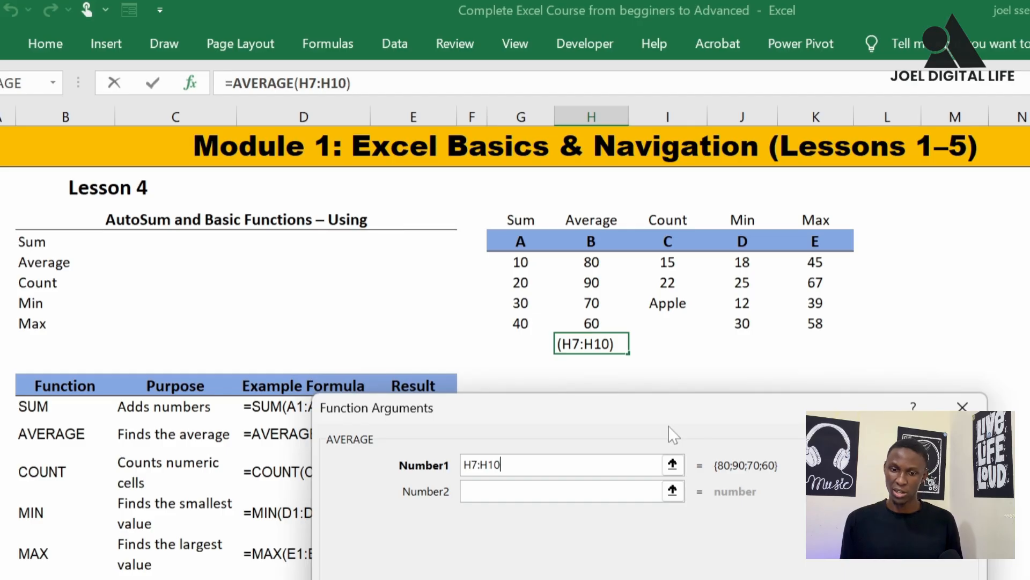
{"action": "left_click_drag", "start_coordinate": [654, 417], "coordinate": [648, 252]}
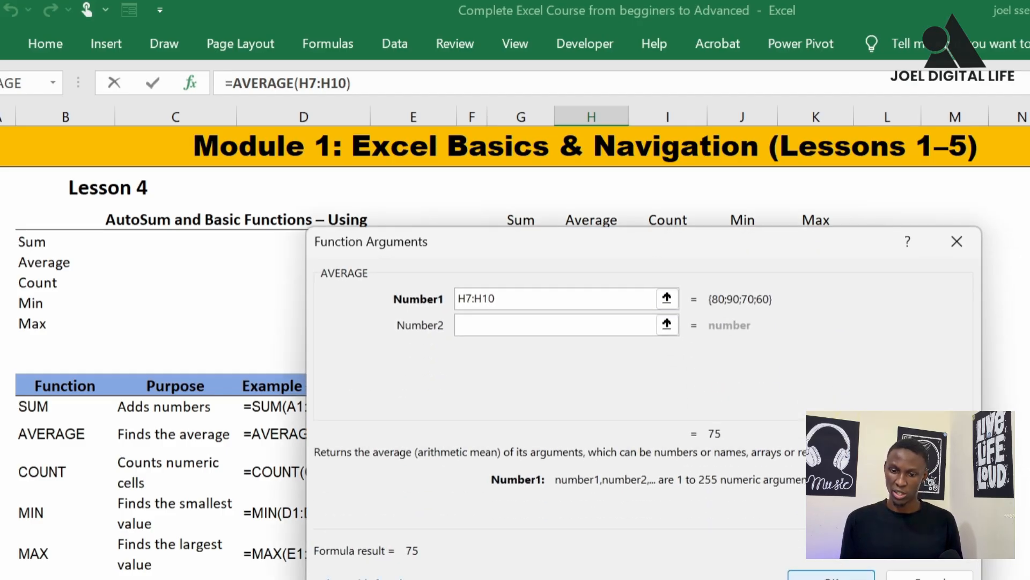
{"action": "left_click", "coordinate": [831, 576]}
{"action": "left_click", "coordinate": [640, 383]}
{"action": "left_click", "coordinate": [605, 348]}
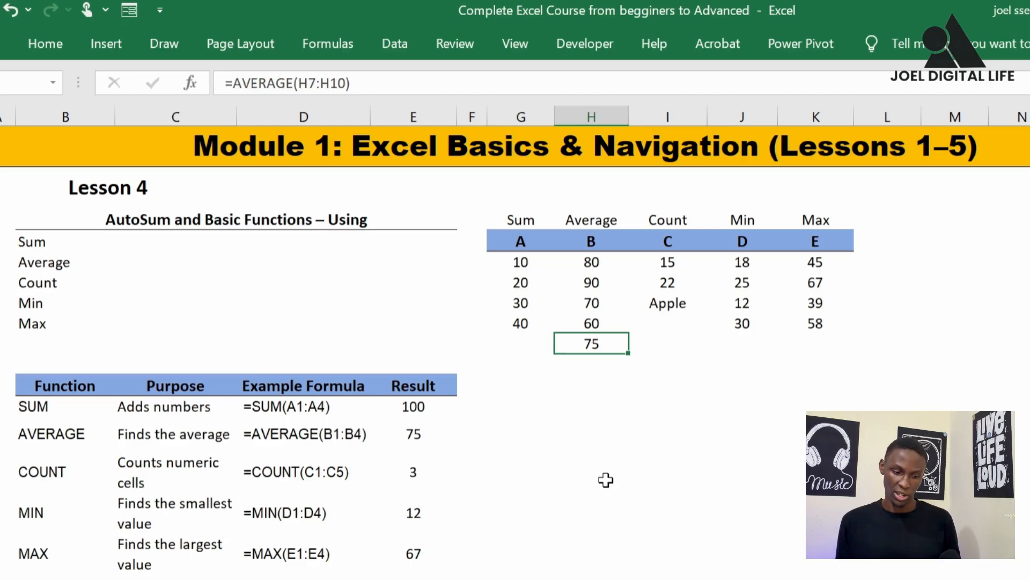
Look through the AutoSum function choices and the Insert Function list for H11 without inserting anything
{"action": "left_click", "coordinate": [582, 424]}
{"action": "left_click", "coordinate": [594, 345]}
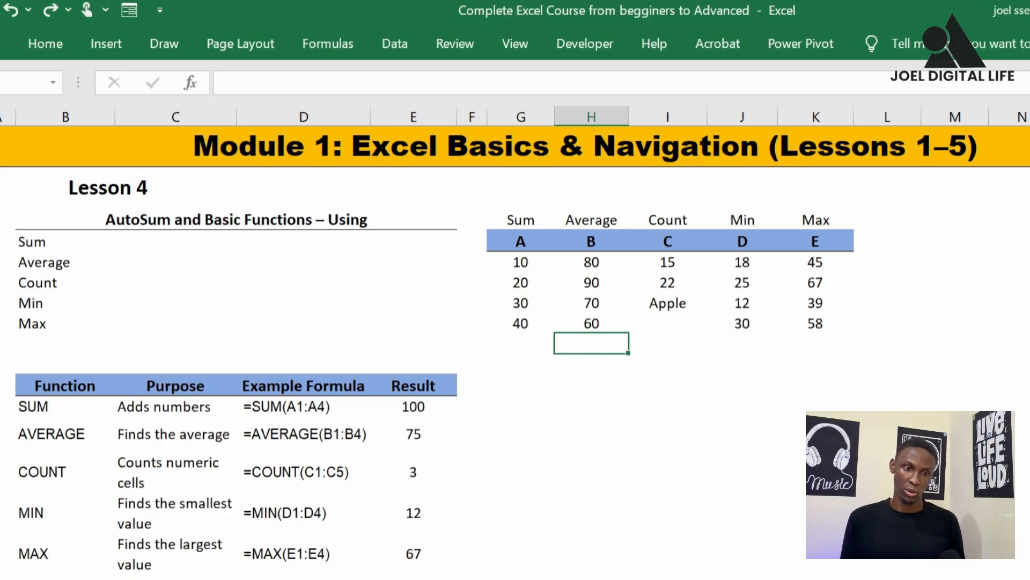
{"action": "left_click", "coordinate": [55, 43]}
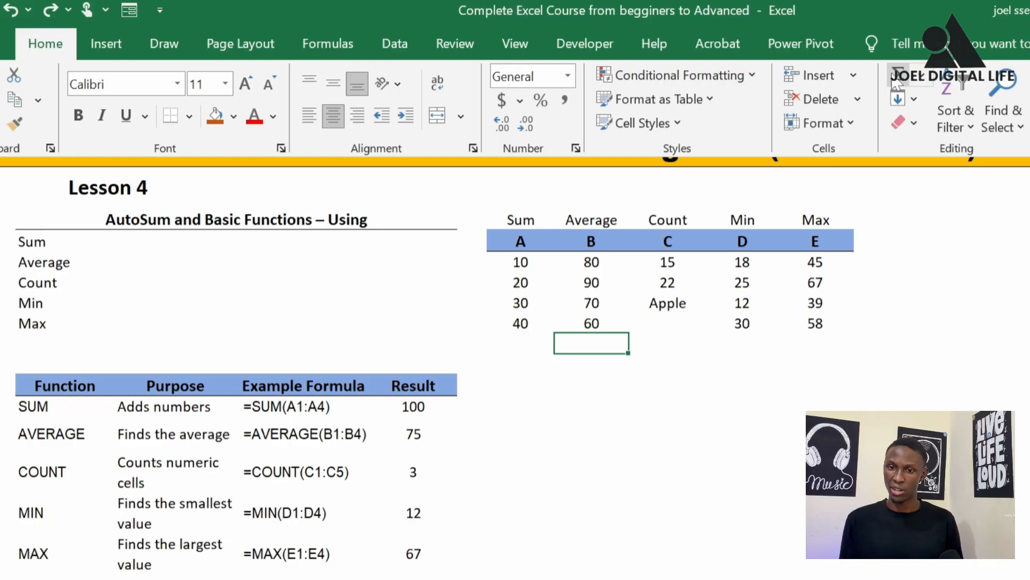
{"action": "left_click", "coordinate": [932, 83]}
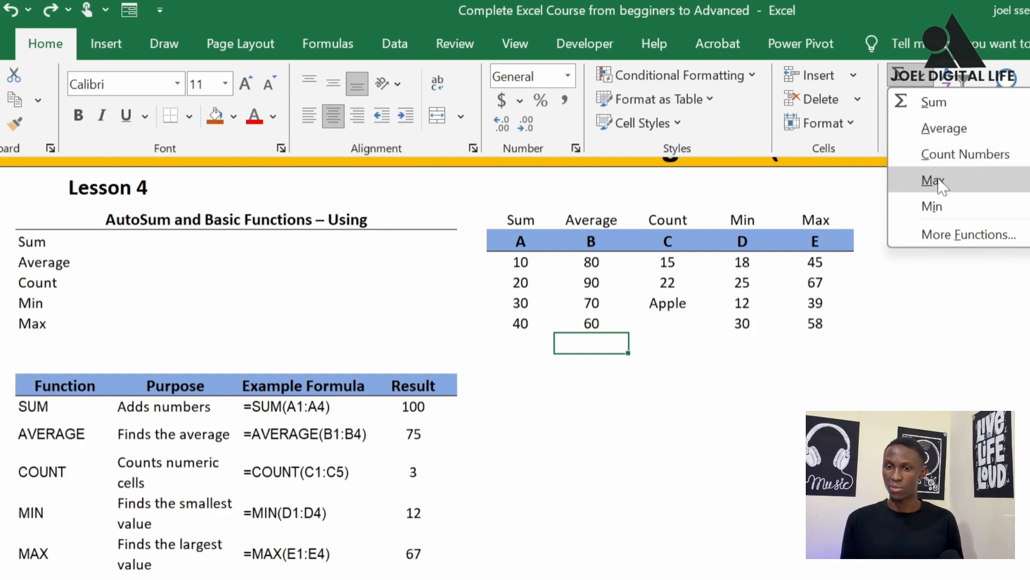
{"action": "left_click", "coordinate": [960, 235]}
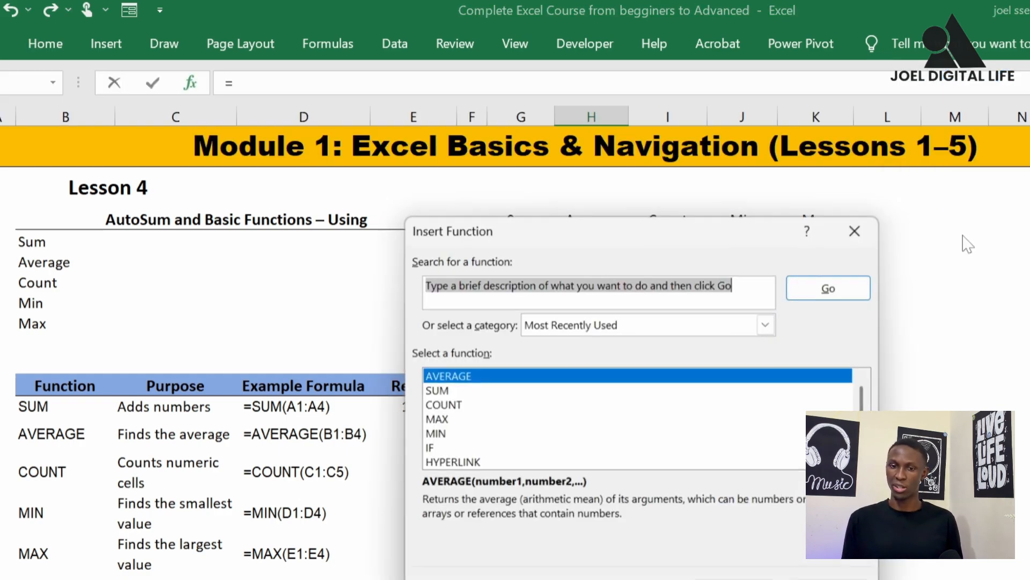
{"action": "scroll", "coordinate": [557, 432], "scroll_direction": "down", "scroll_amount": 1}
{"action": "scroll", "coordinate": [533, 424], "scroll_direction": "up", "scroll_amount": 1}
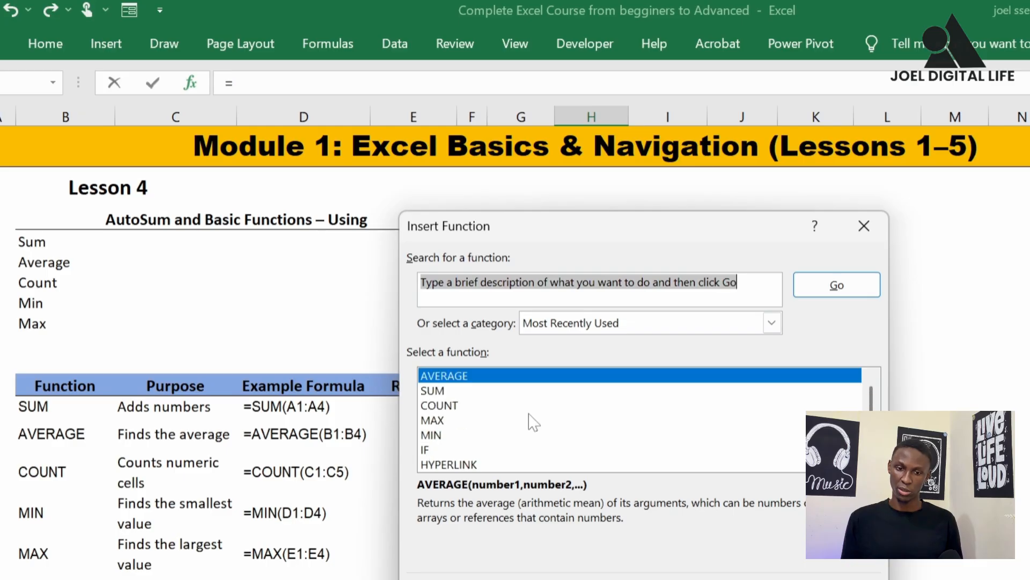
{"action": "left_click", "coordinate": [864, 226]}
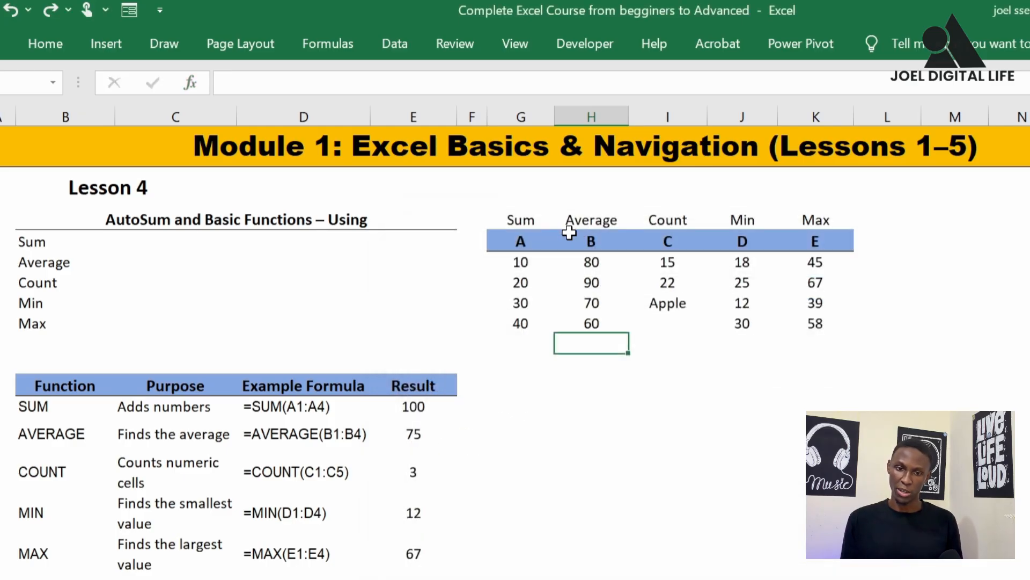
Insert the AutoSum Average of H7:H10 in H11 beneath column B and check the formula
{"action": "left_click", "coordinate": [48, 51]}
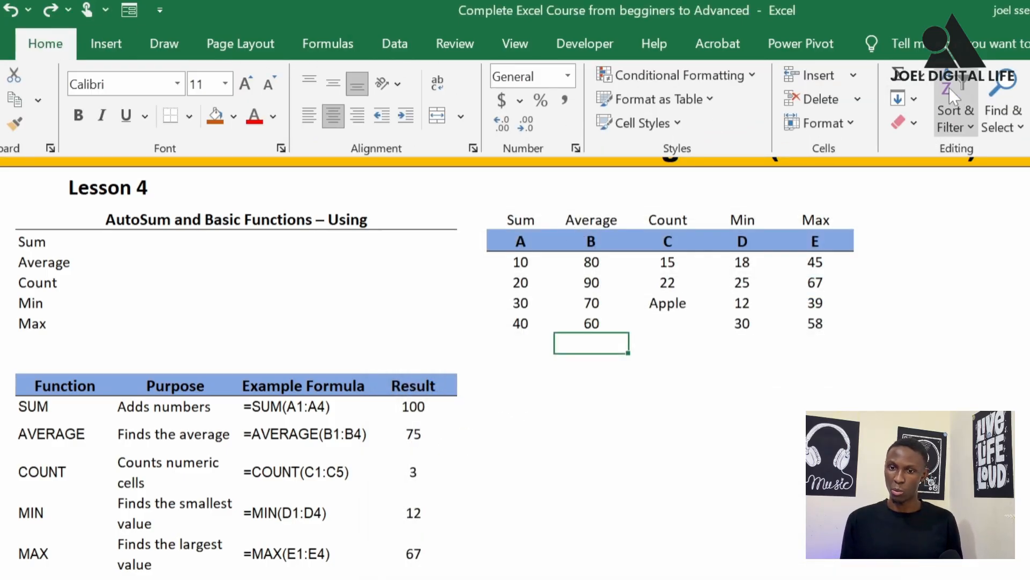
{"action": "left_click", "coordinate": [922, 85]}
{"action": "left_click", "coordinate": [943, 128]}
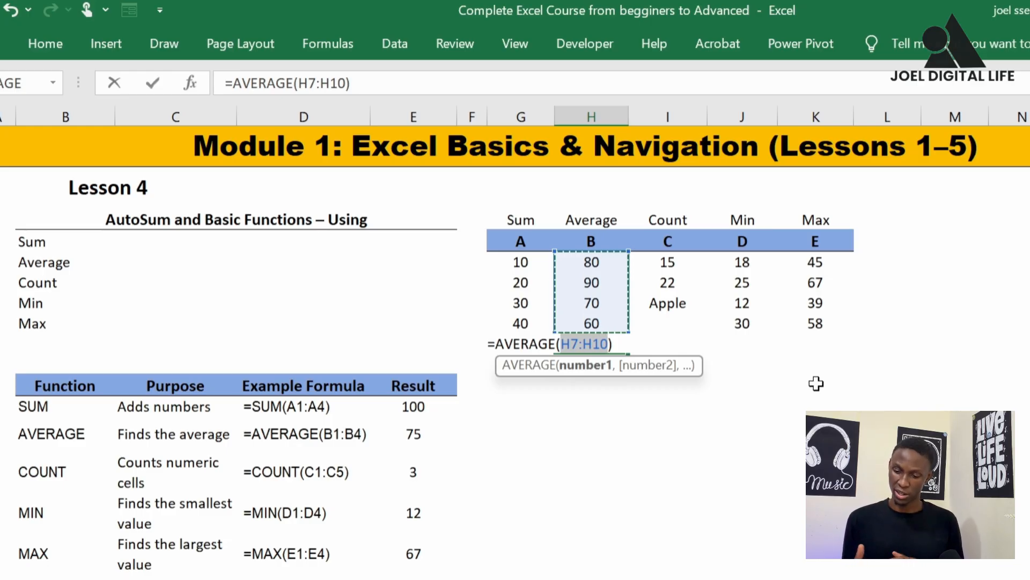
{"action": "key", "text": "Return"}
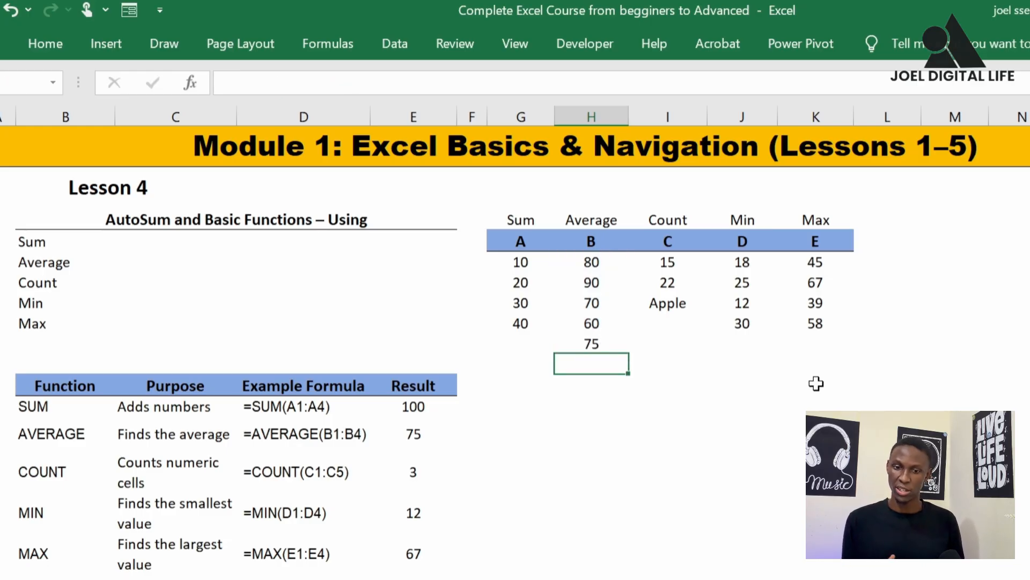
{"action": "left_click", "coordinate": [587, 342]}
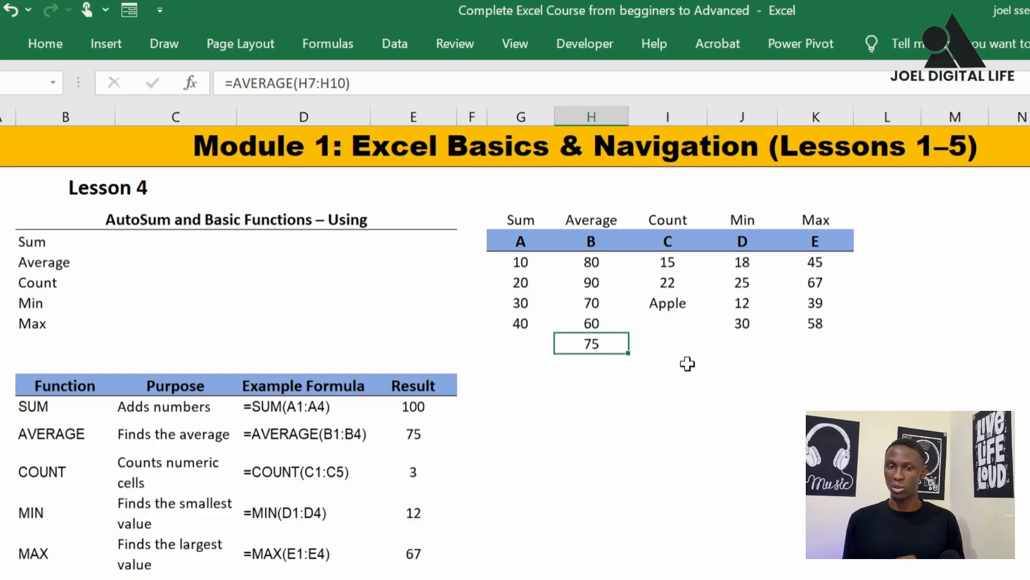
Examine the entries in I7:I10 under column C, including the text cell and the blank cell
{"action": "left_click", "coordinate": [26, 287]}
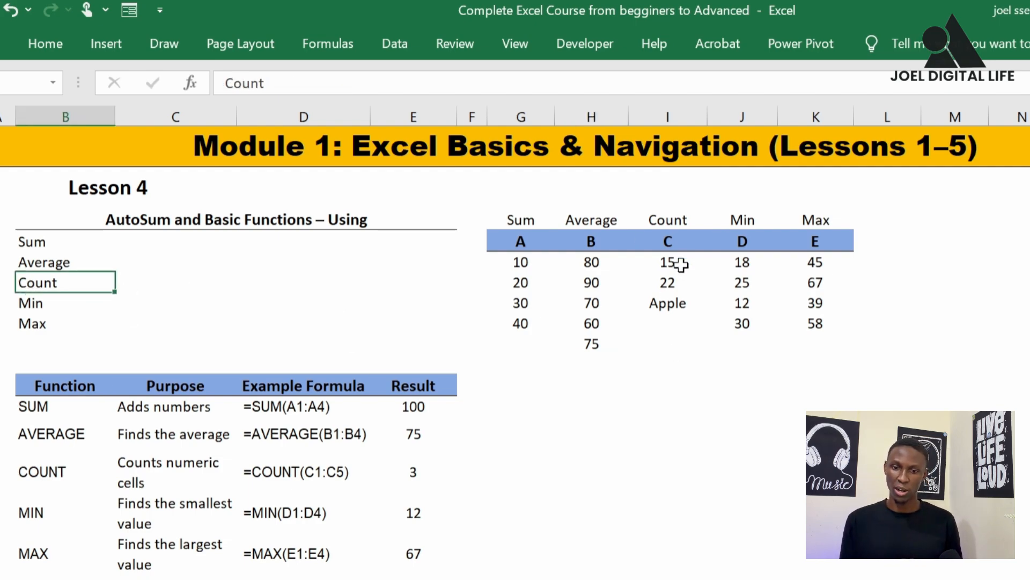
{"action": "left_click", "coordinate": [673, 339]}
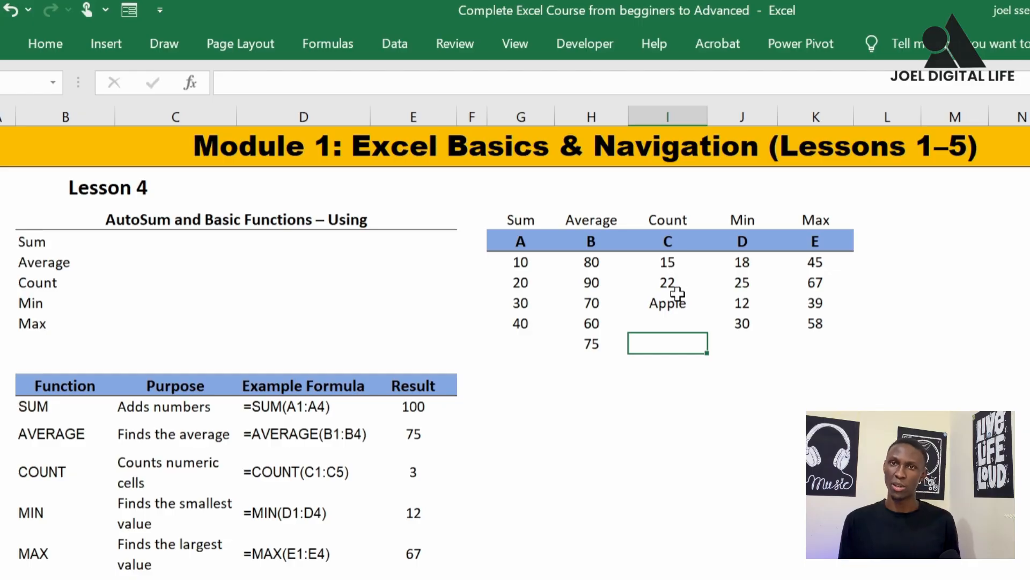
{"action": "left_click_drag", "start_coordinate": [677, 263], "coordinate": [683, 324]}
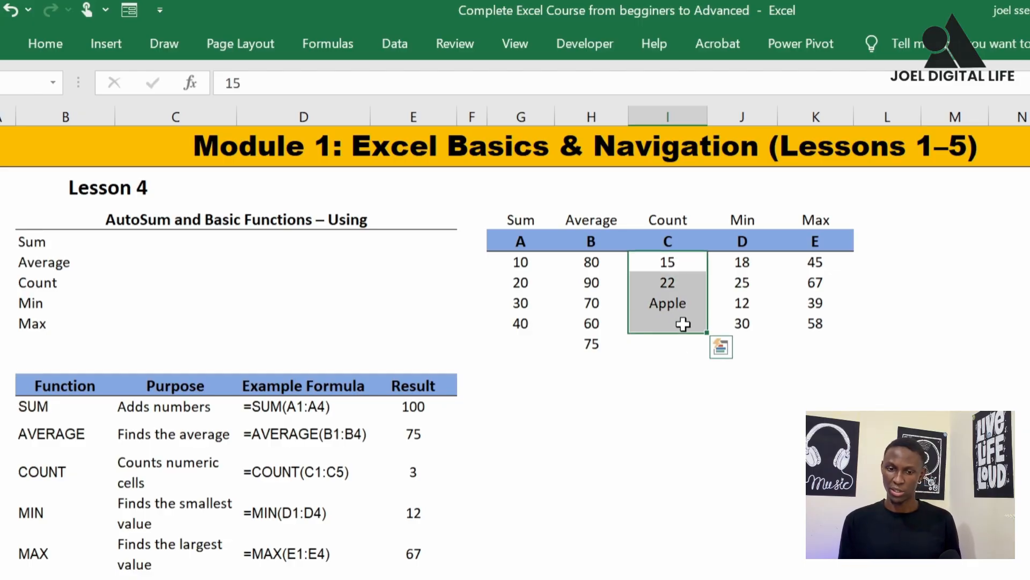
{"action": "left_click", "coordinate": [671, 346]}
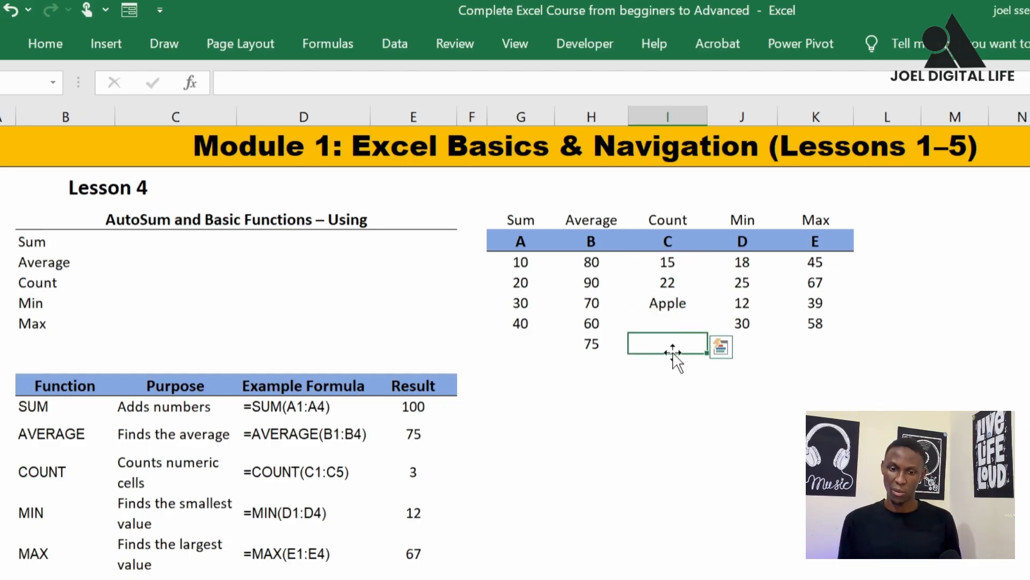
{"action": "left_click", "coordinate": [673, 322]}
{"action": "left_click", "coordinate": [684, 302]}
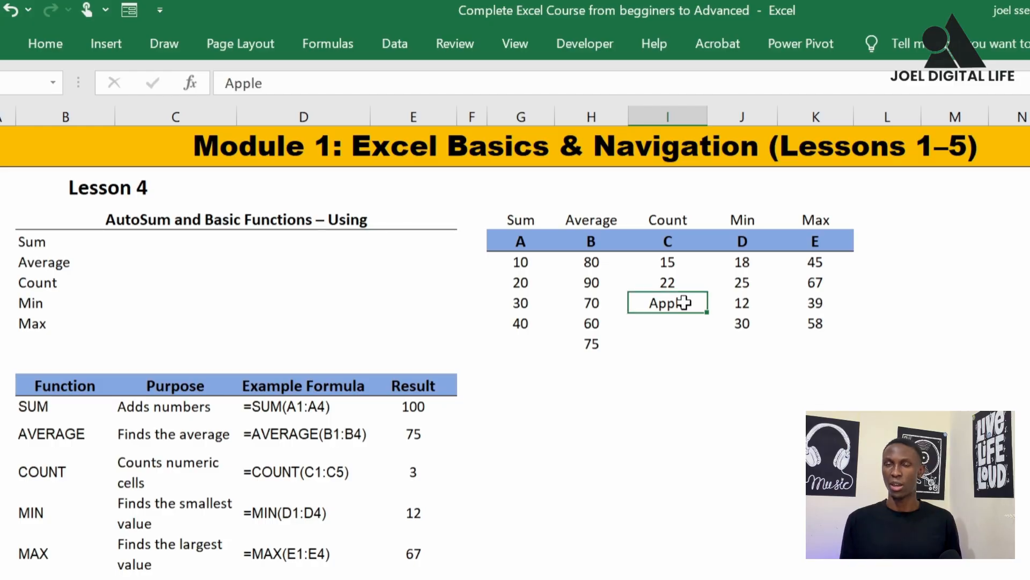
Enter =COUNT(I7:I10) in I11 beneath column C and check the formula
{"action": "left_click", "coordinate": [677, 339]}
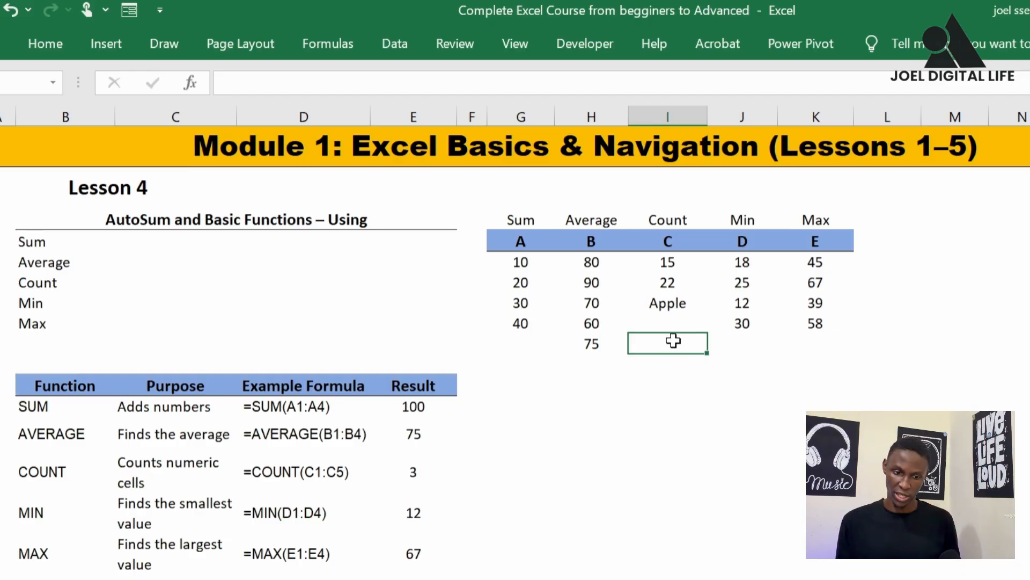
{"action": "type", "text": "="}
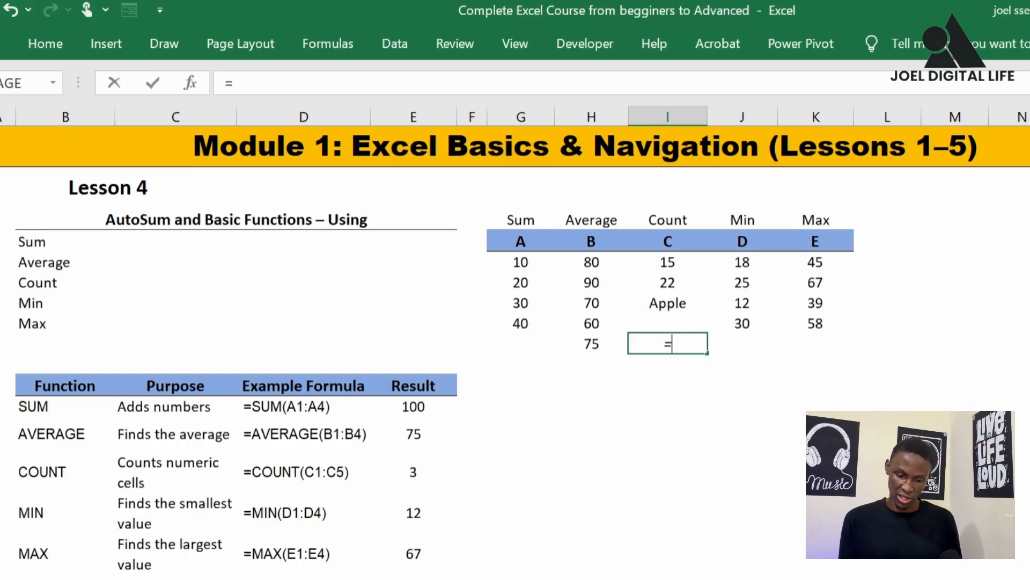
{"action": "type", "text": "cou"}
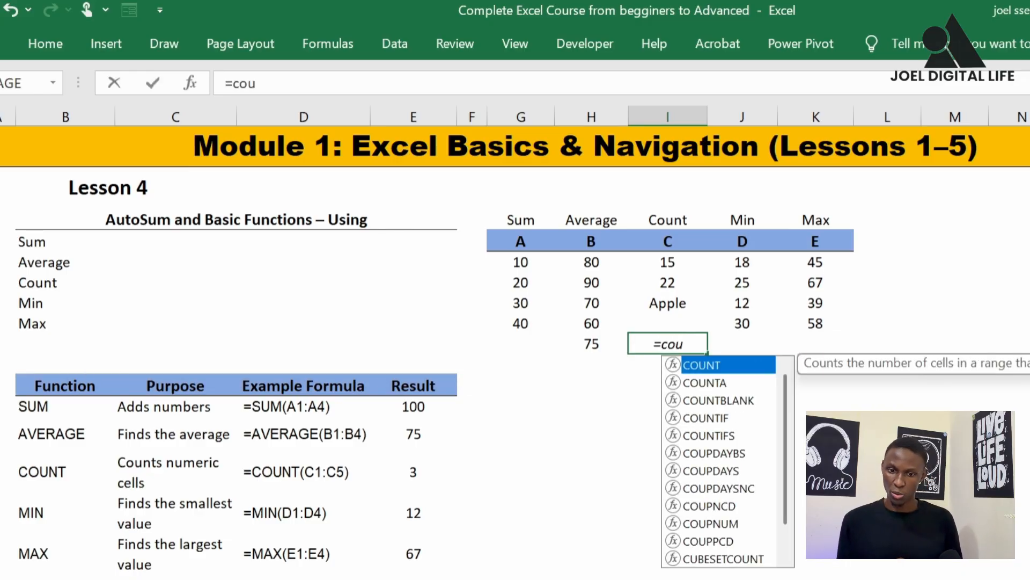
{"action": "double_click", "coordinate": [710, 368]}
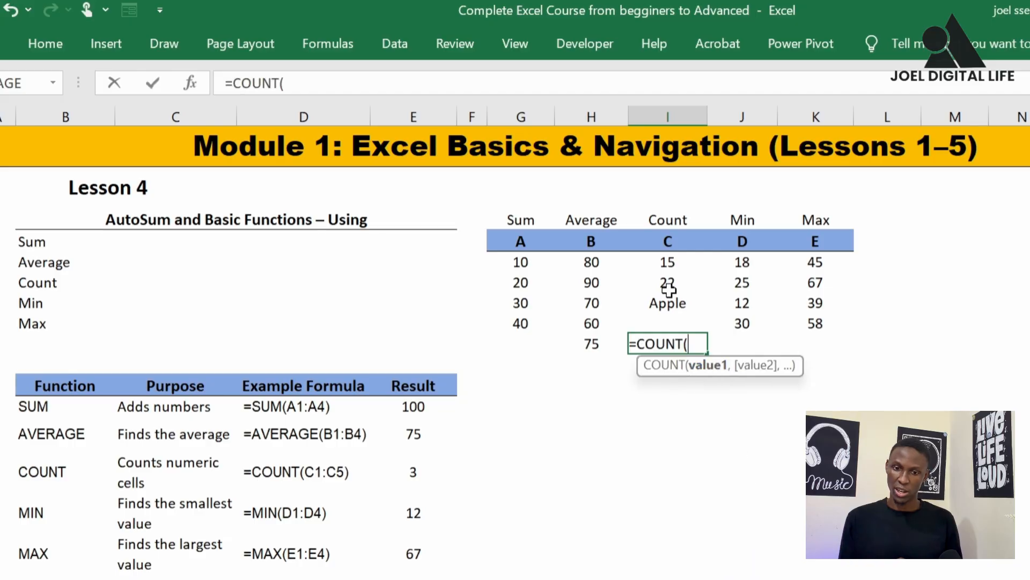
{"action": "left_click_drag", "start_coordinate": [670, 263], "coordinate": [673, 318]}
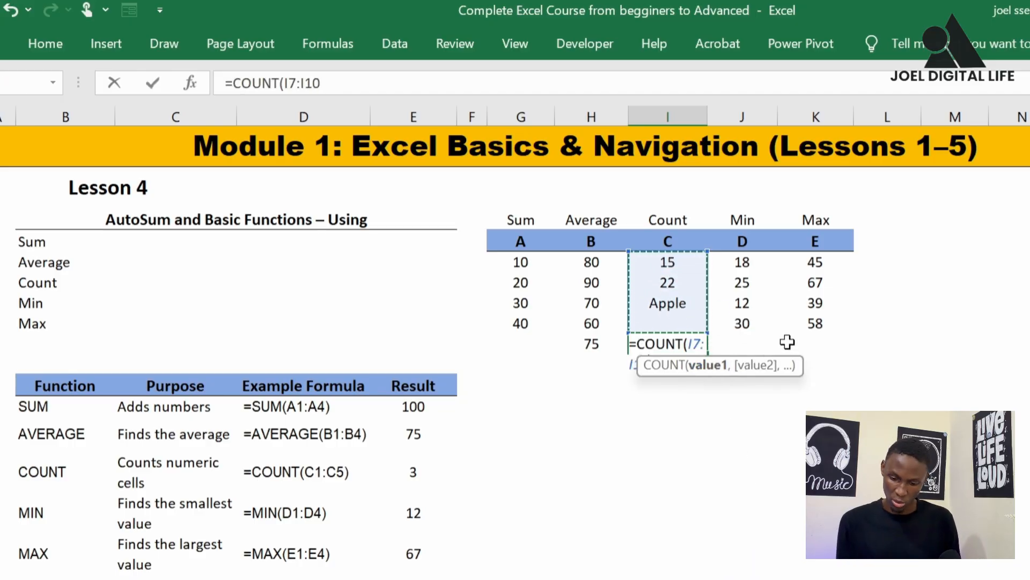
{"action": "type", "text": ")"}
{"action": "key", "text": "Return"}
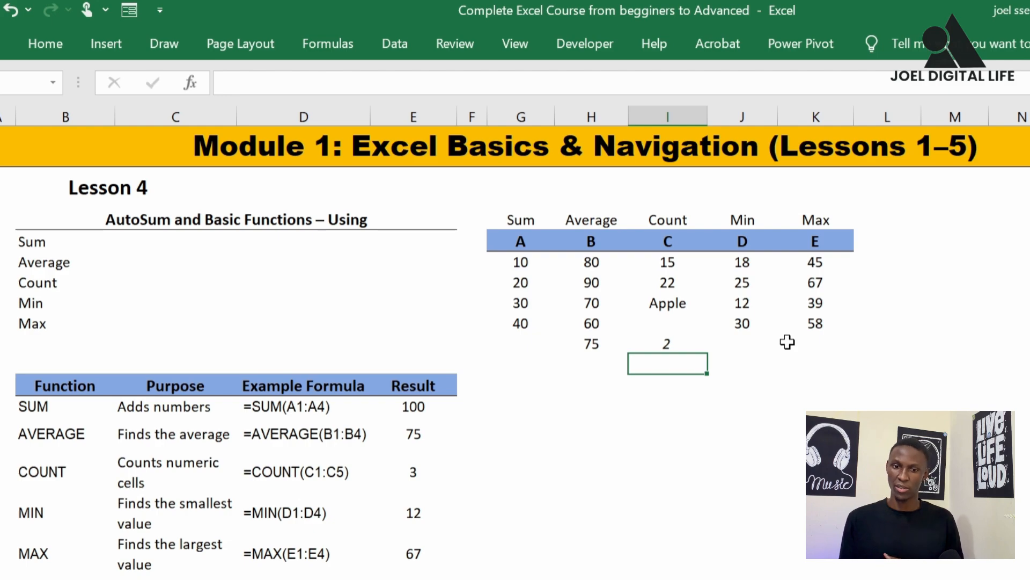
{"action": "left_click", "coordinate": [679, 342]}
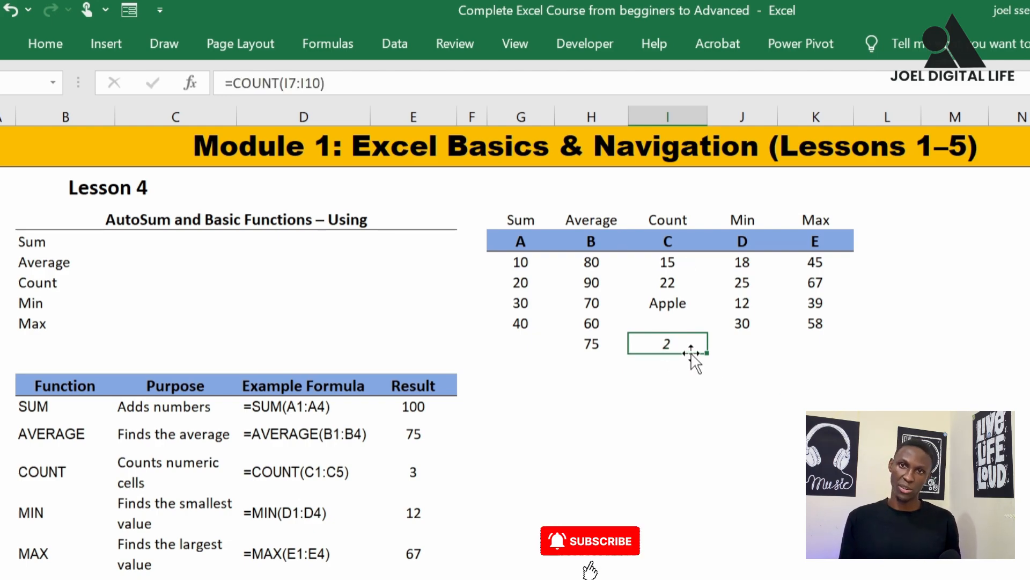
Compare the numeric, text and blank cells of column C with the COUNT formula and its purpose in the function table
{"action": "left_click", "coordinate": [671, 263]}
{"action": "left_click", "coordinate": [673, 283]}
{"action": "left_click", "coordinate": [673, 263]}
{"action": "left_click", "coordinate": [674, 283]}
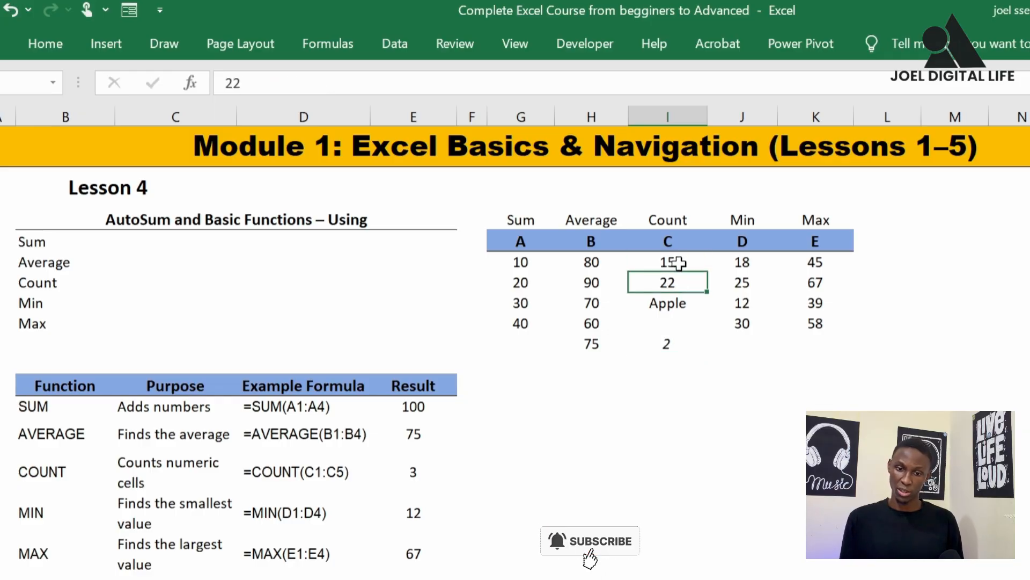
{"action": "left_click", "coordinate": [677, 263]}
{"action": "left_click", "coordinate": [674, 282]}
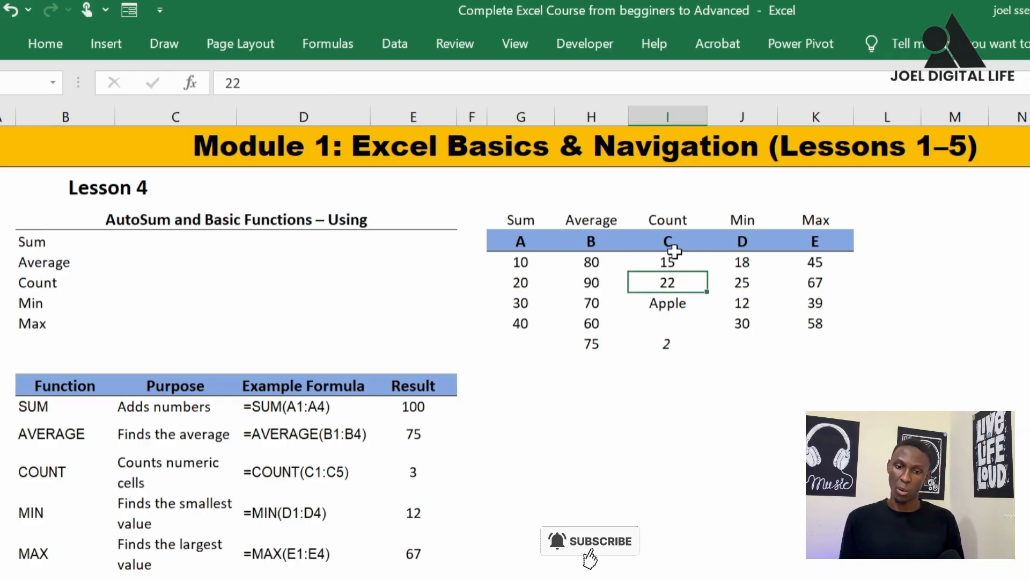
{"action": "left_click_drag", "start_coordinate": [675, 258], "coordinate": [674, 322]}
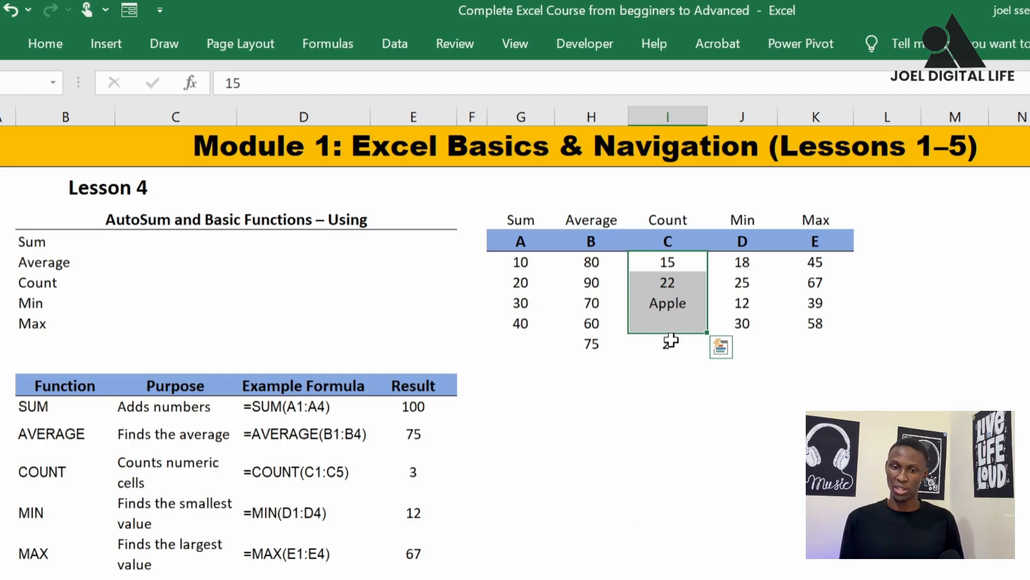
{"action": "left_click", "coordinate": [671, 303]}
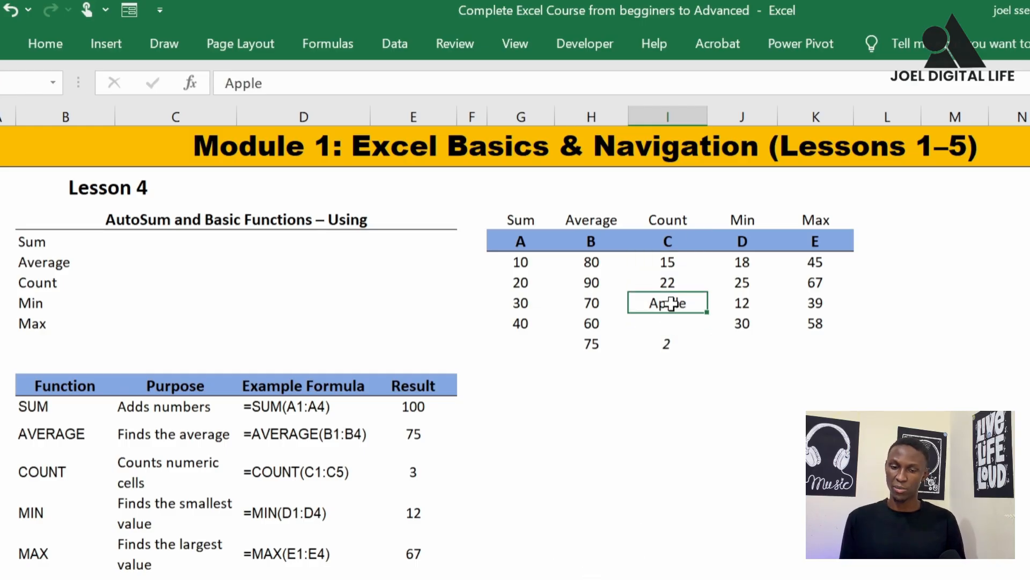
{"action": "left_click", "coordinate": [675, 324]}
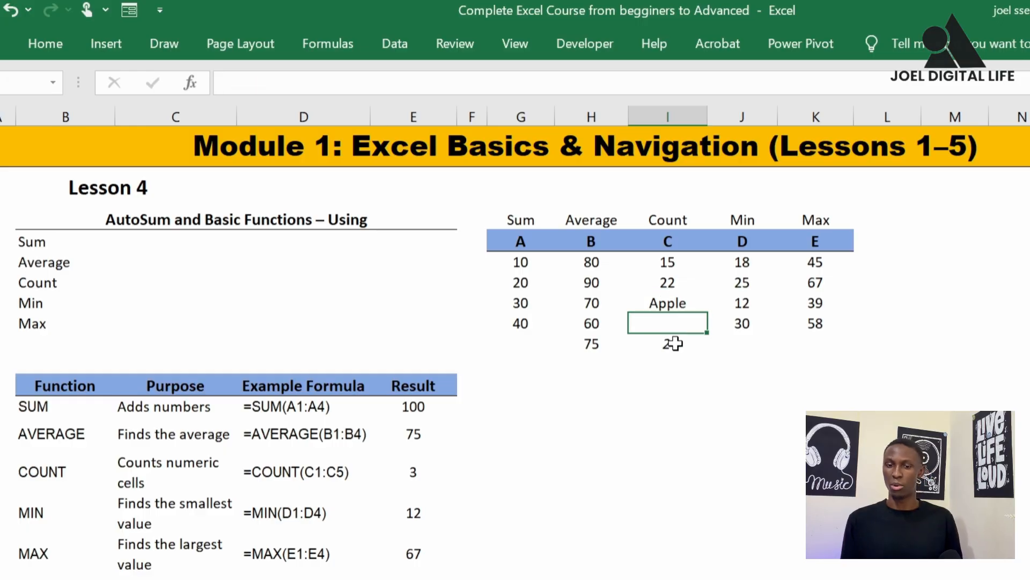
{"action": "left_click", "coordinate": [677, 345]}
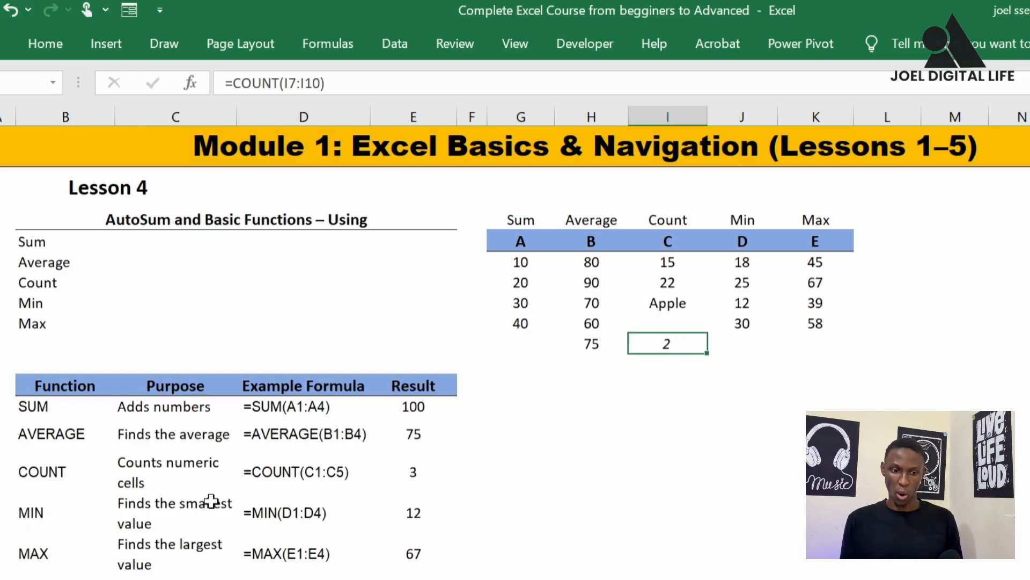
{"action": "left_click", "coordinate": [167, 473]}
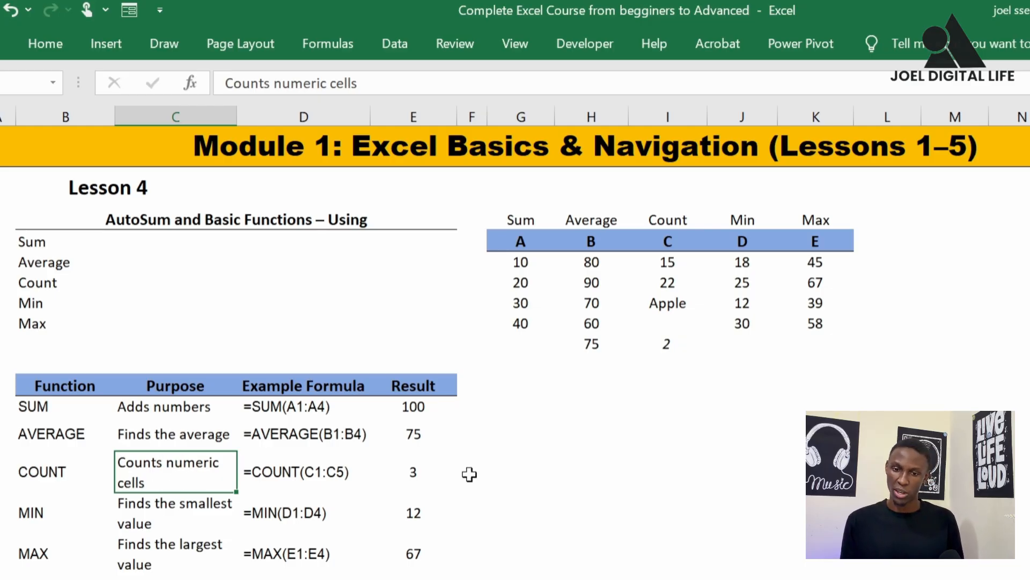
Enter =MIN(J7:J10) in J11 beneath column D and check the formula
{"action": "left_click", "coordinate": [35, 307]}
{"action": "left_click", "coordinate": [736, 347]}
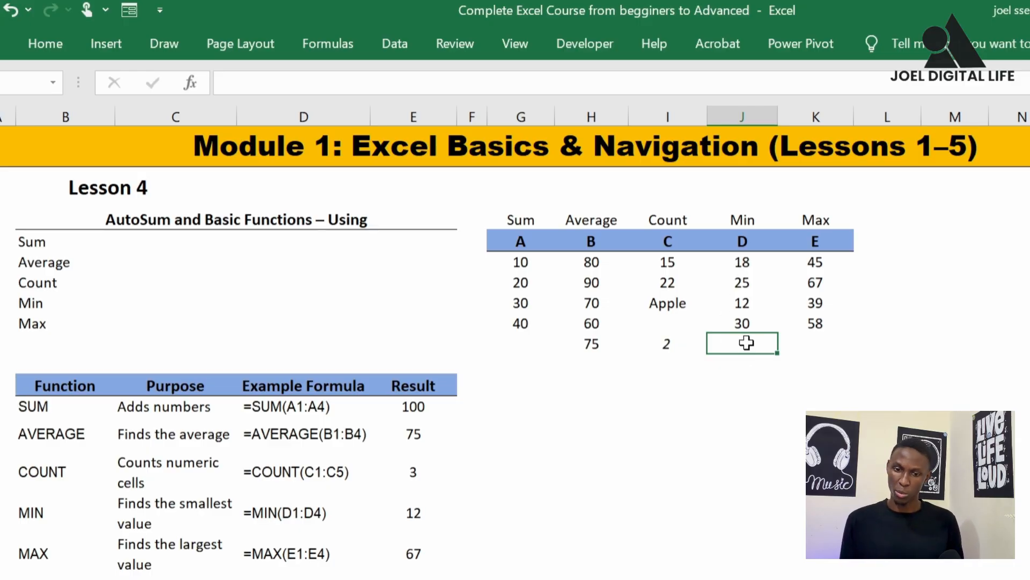
{"action": "type", "text": "="}
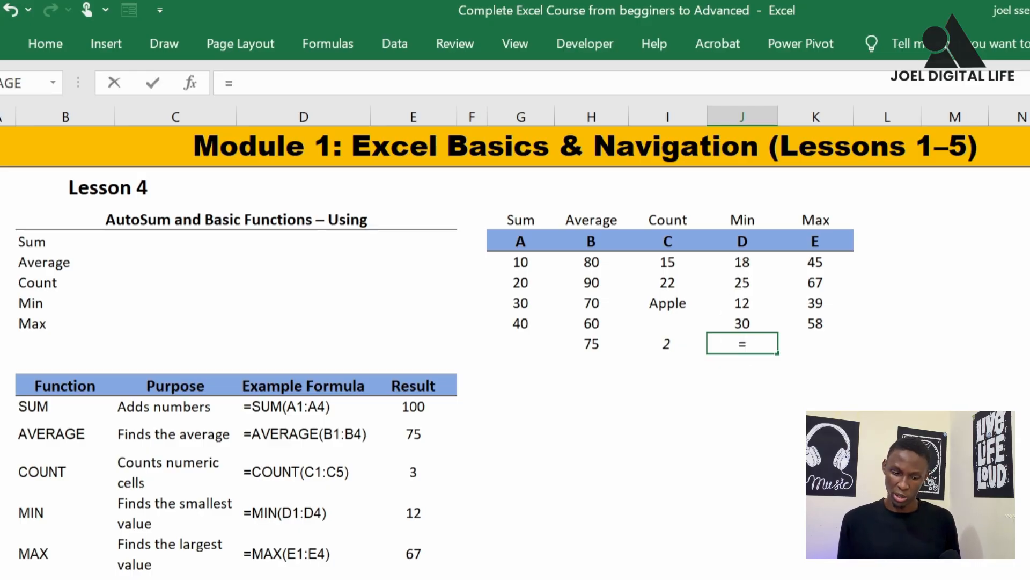
{"action": "type", "text": "min"}
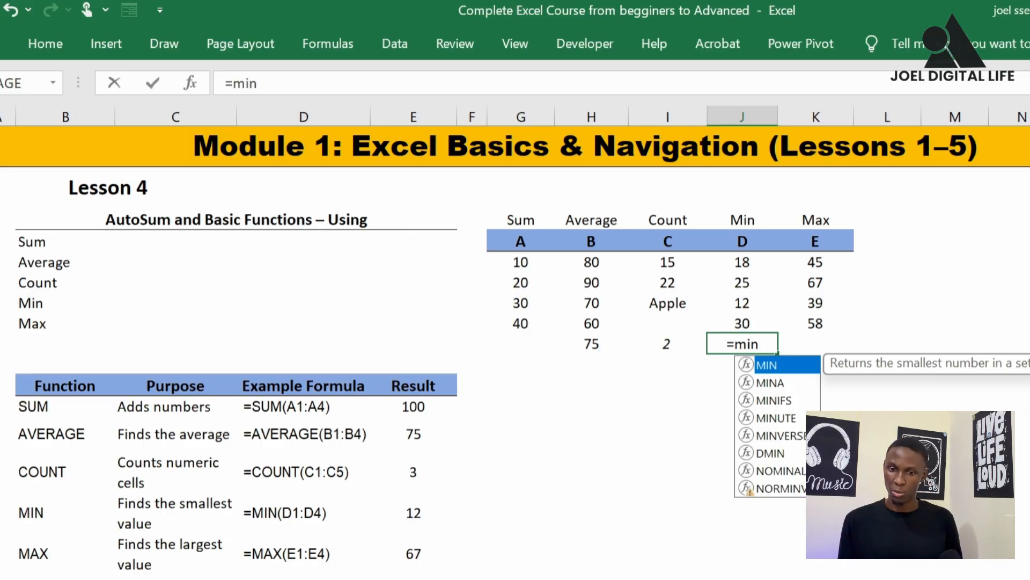
{"action": "double_click", "coordinate": [772, 366]}
{"action": "left_click", "coordinate": [747, 263]}
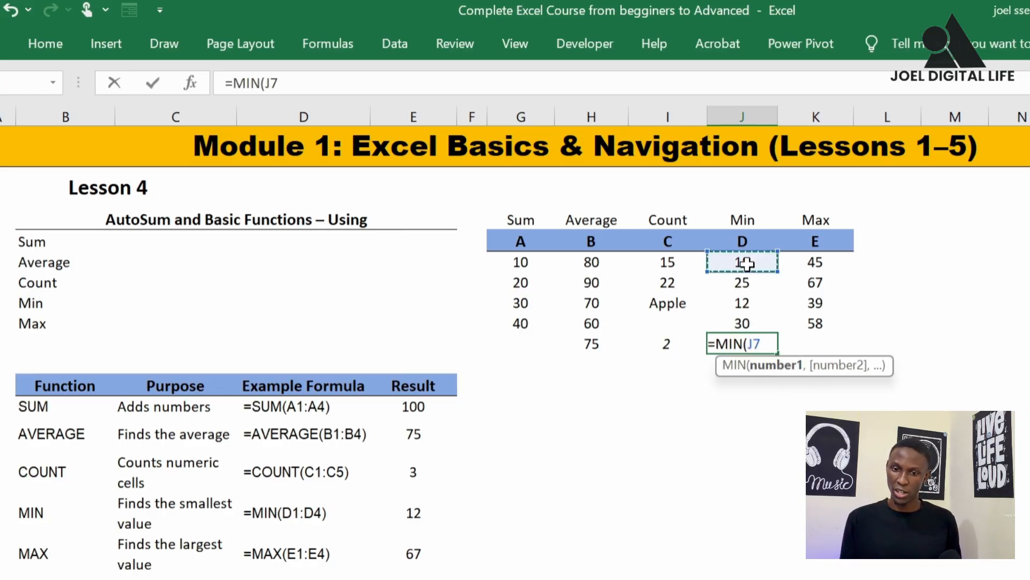
{"action": "left_click_drag", "start_coordinate": [747, 263], "coordinate": [749, 316]}
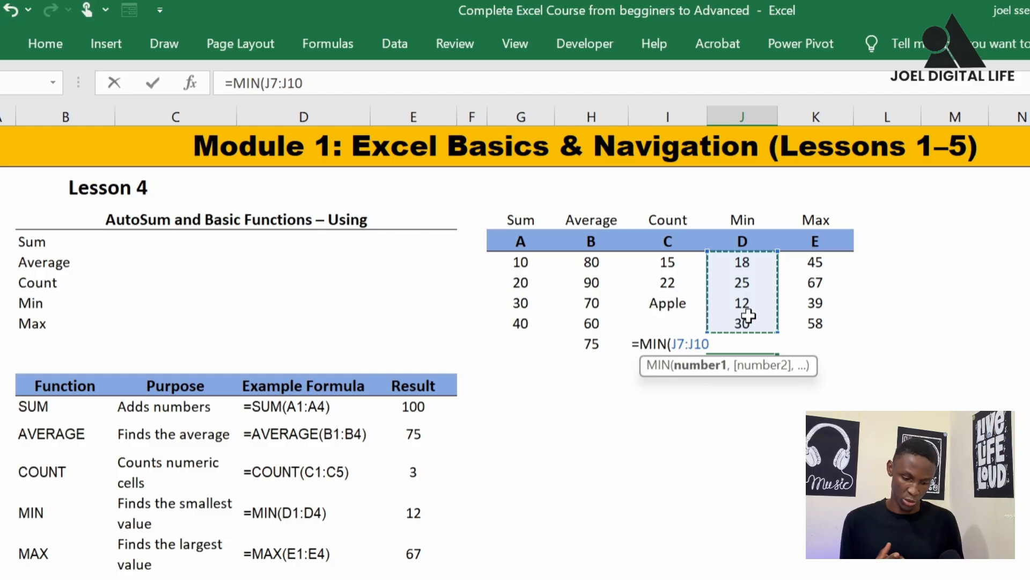
{"action": "type", "text": ")"}
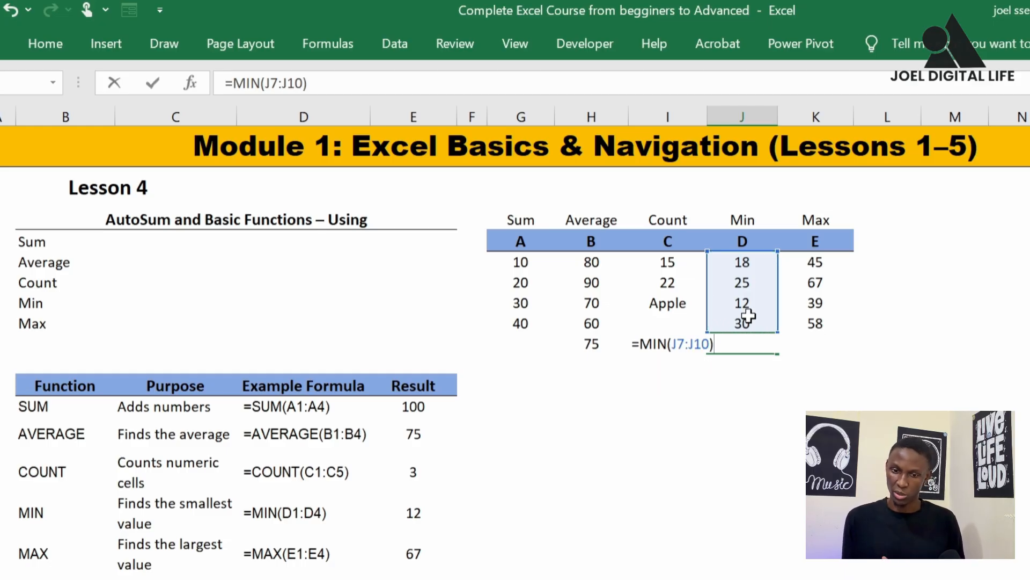
{"action": "key", "text": "Return"}
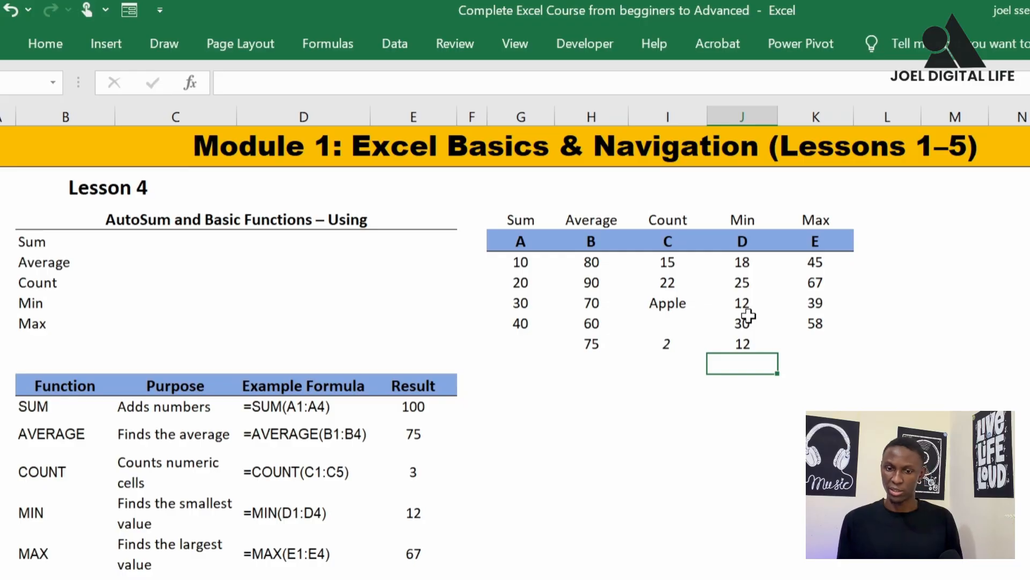
{"action": "left_click", "coordinate": [748, 343]}
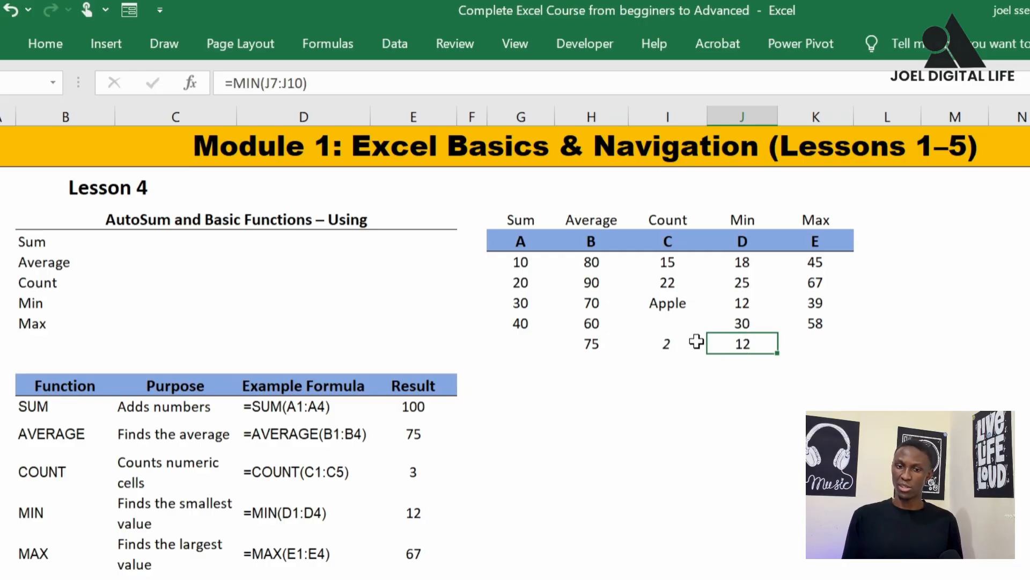
Fill the results row G11:L11 with dark orange and check the MIN formula in J11
{"action": "left_click_drag", "start_coordinate": [515, 343], "coordinate": [912, 344]}
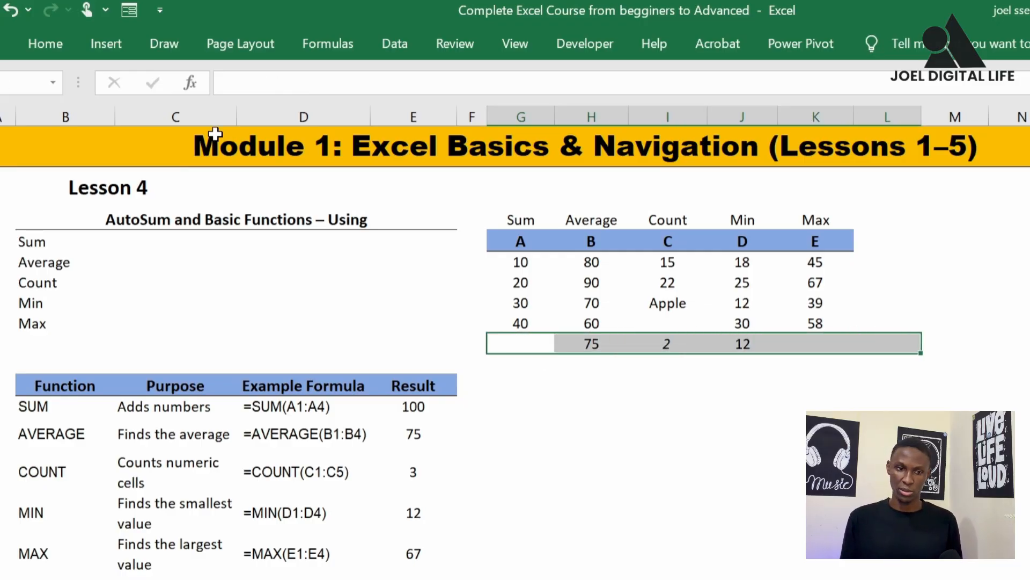
{"action": "left_click", "coordinate": [45, 43]}
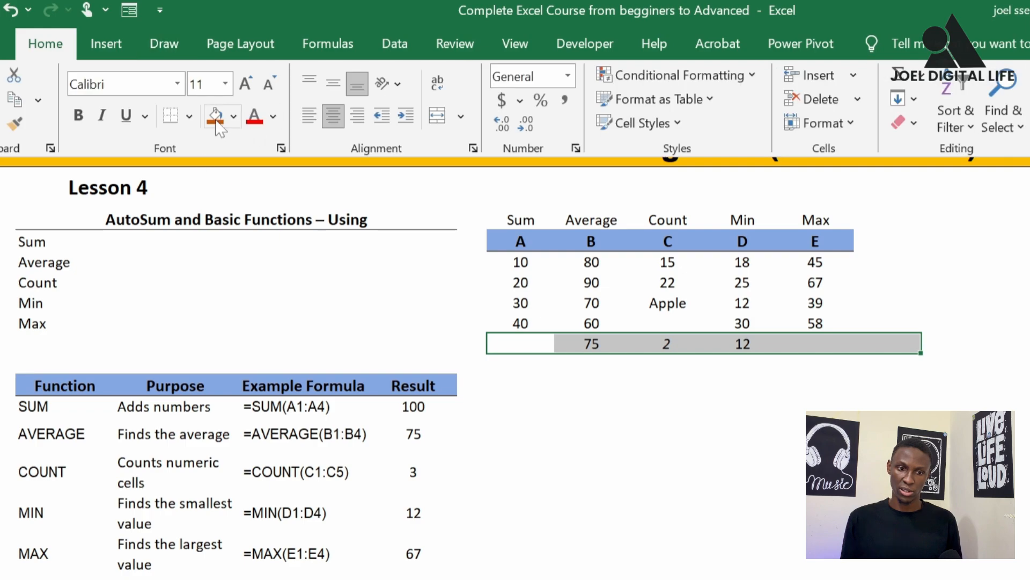
{"action": "left_click", "coordinate": [215, 115]}
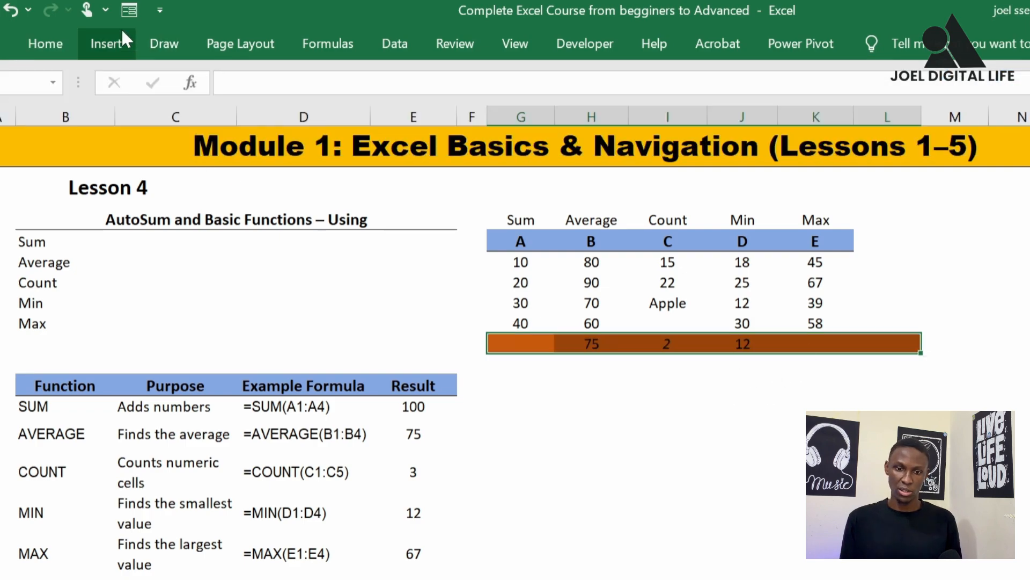
{"action": "left_click", "coordinate": [955, 465]}
{"action": "left_click", "coordinate": [741, 347]}
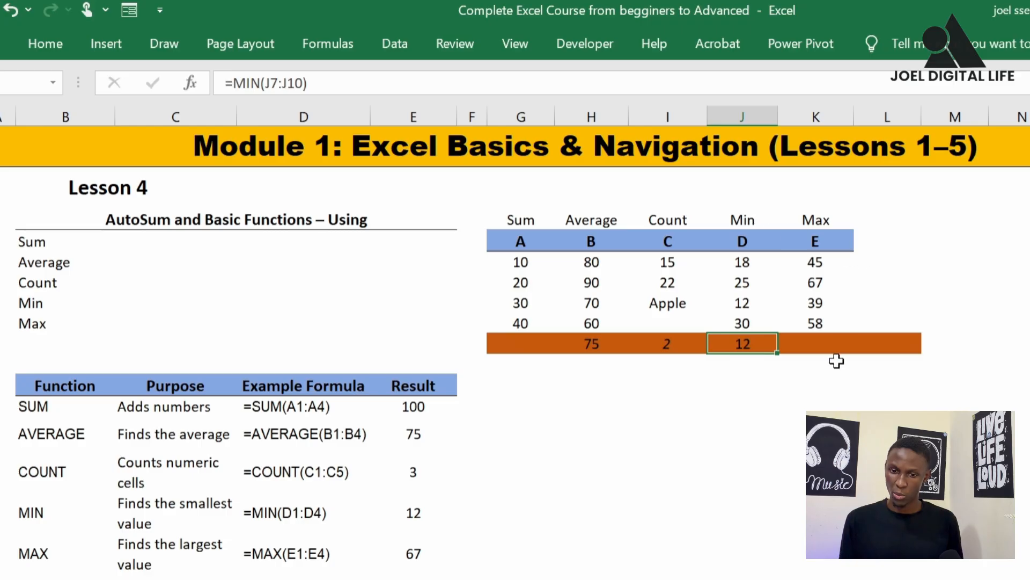
Review the purpose of MAX in the function table, enter =MAX(K7:K10) in K11 beneath column E, and check the formula
{"action": "left_click", "coordinate": [826, 343]}
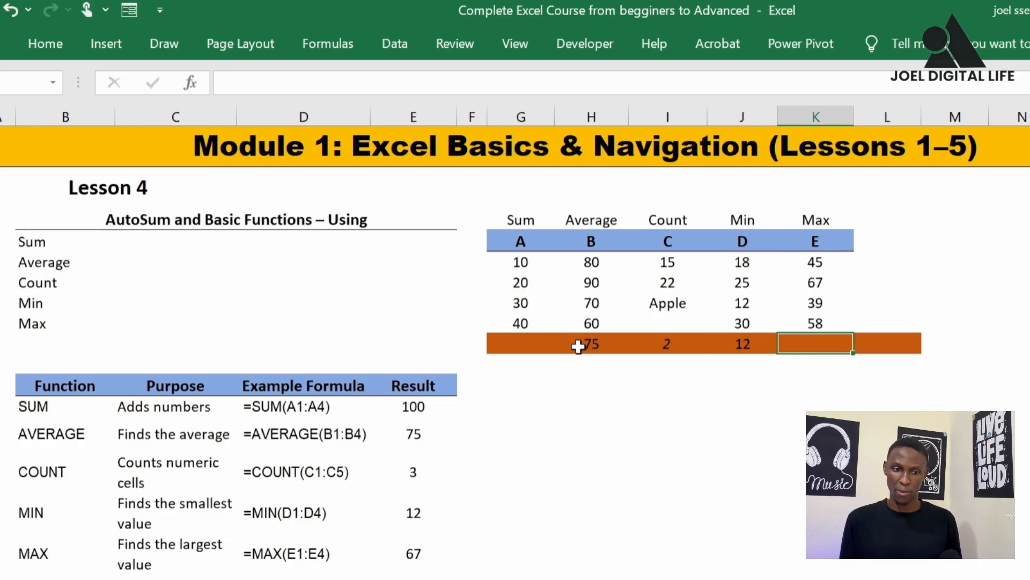
{"action": "left_click", "coordinate": [156, 566]}
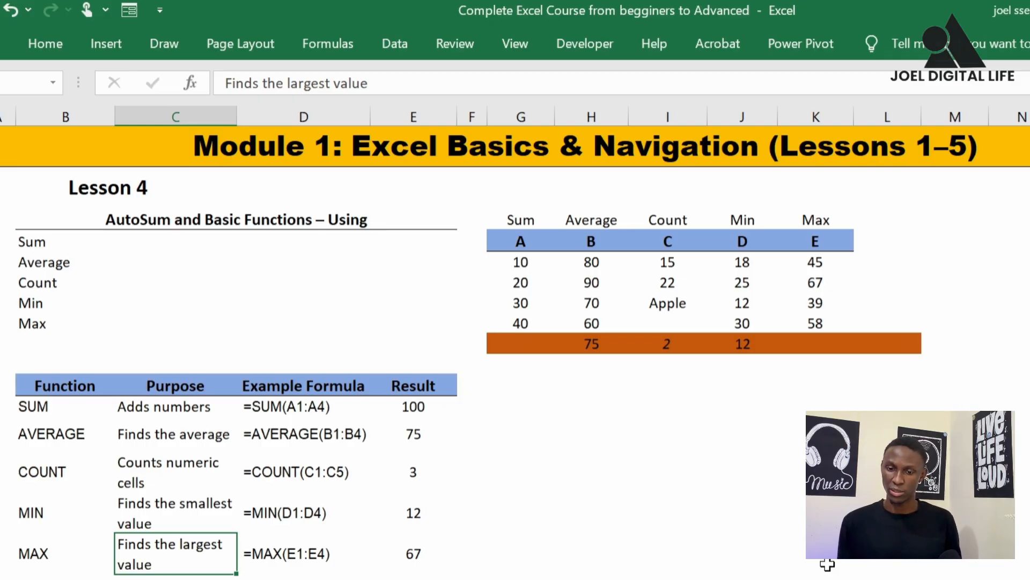
{"action": "left_click", "coordinate": [822, 345]}
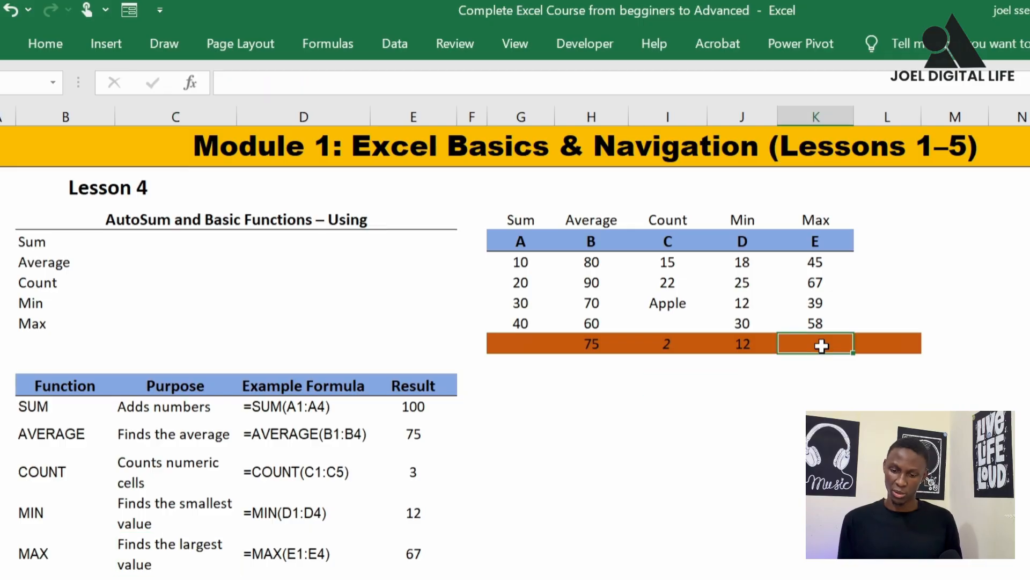
{"action": "type", "text": "="}
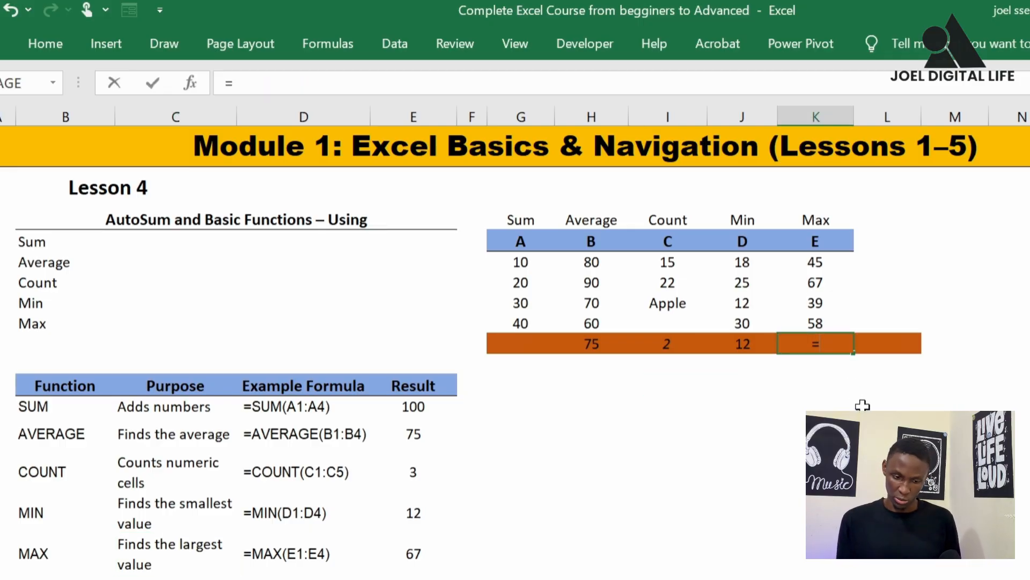
{"action": "type", "text": "max"}
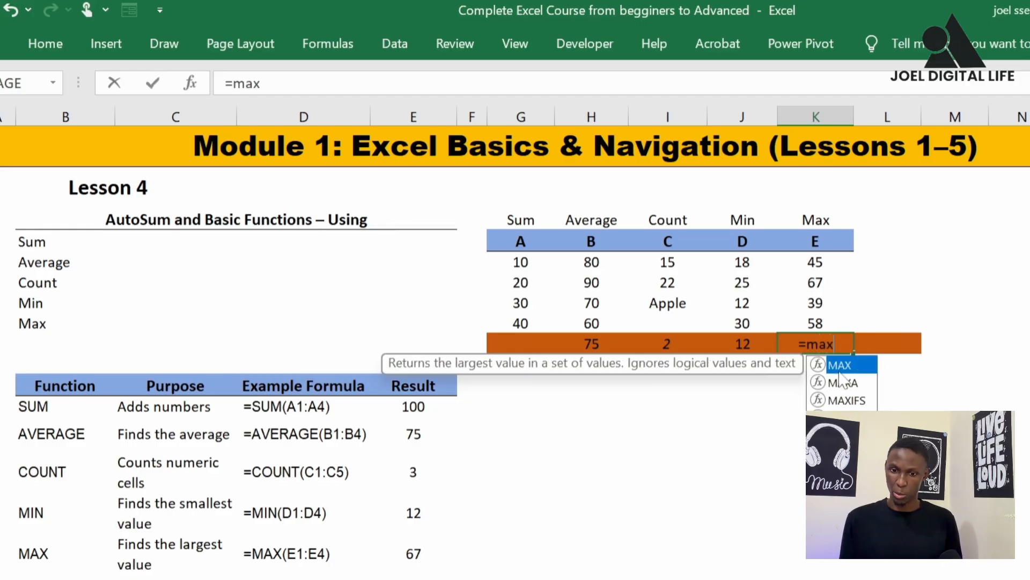
{"action": "double_click", "coordinate": [841, 369]}
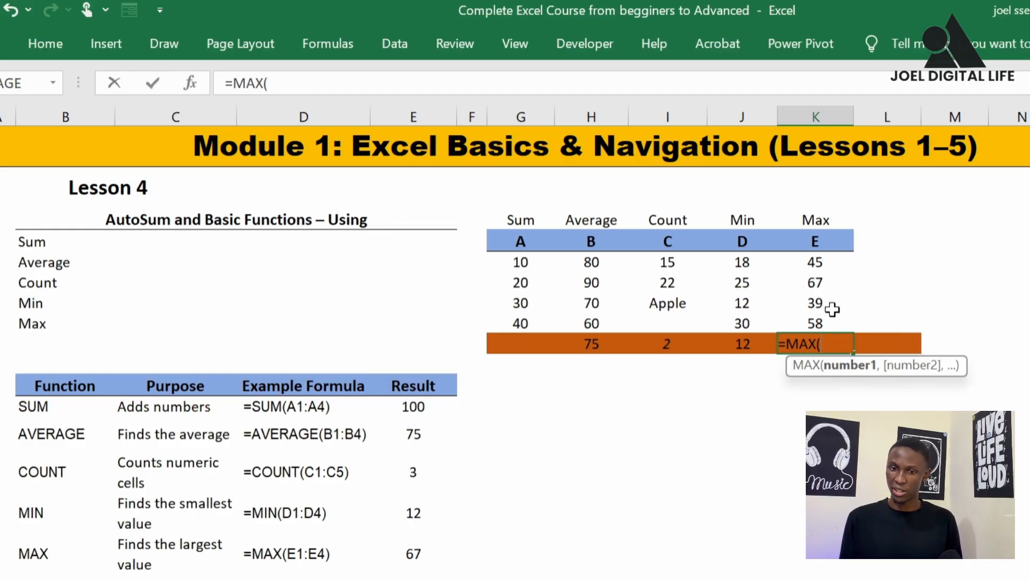
{"action": "left_click_drag", "start_coordinate": [816, 261], "coordinate": [822, 313]}
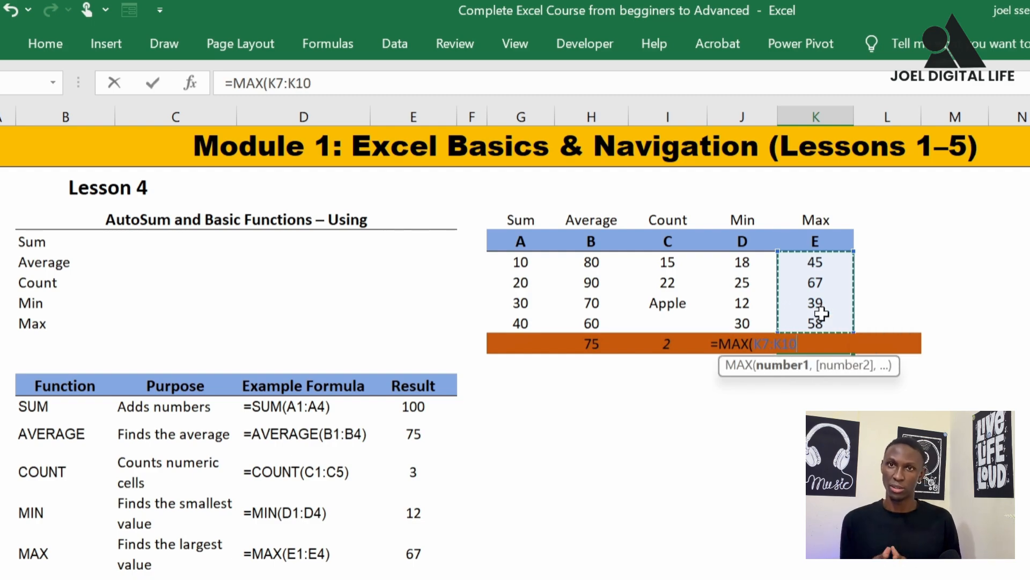
{"action": "type", "text": ")"}
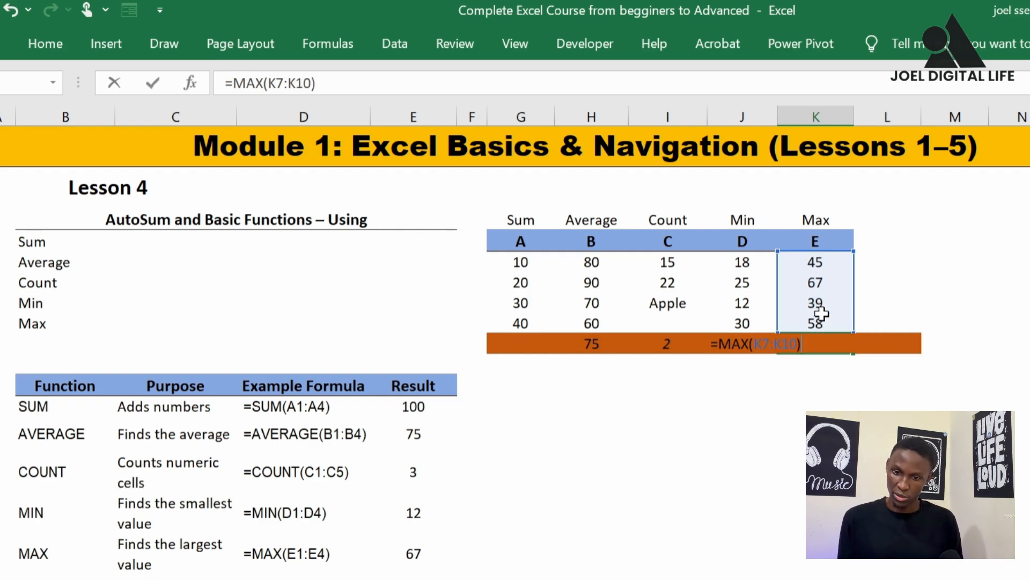
{"action": "key", "text": "Return"}
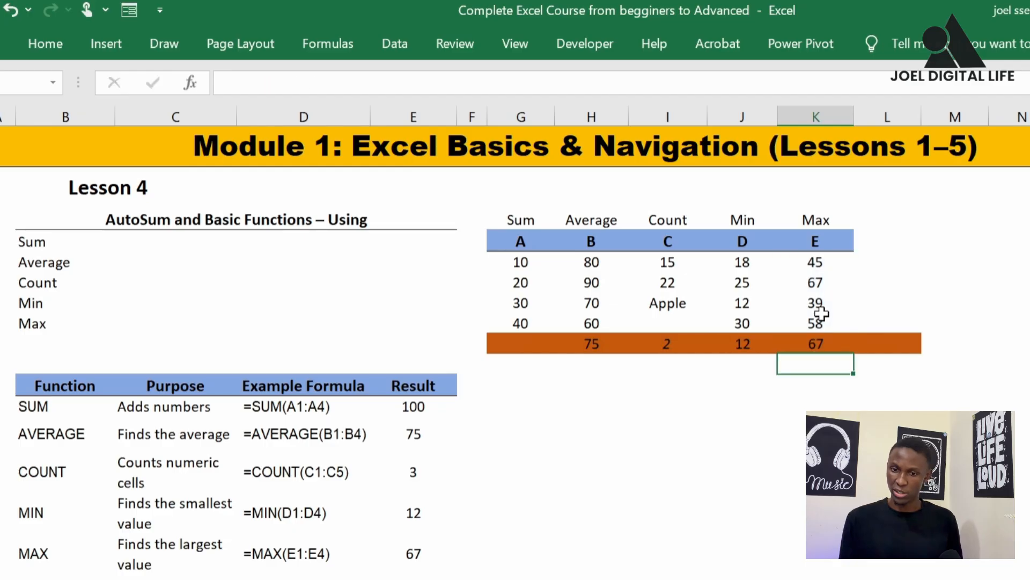
{"action": "left_click", "coordinate": [840, 346]}
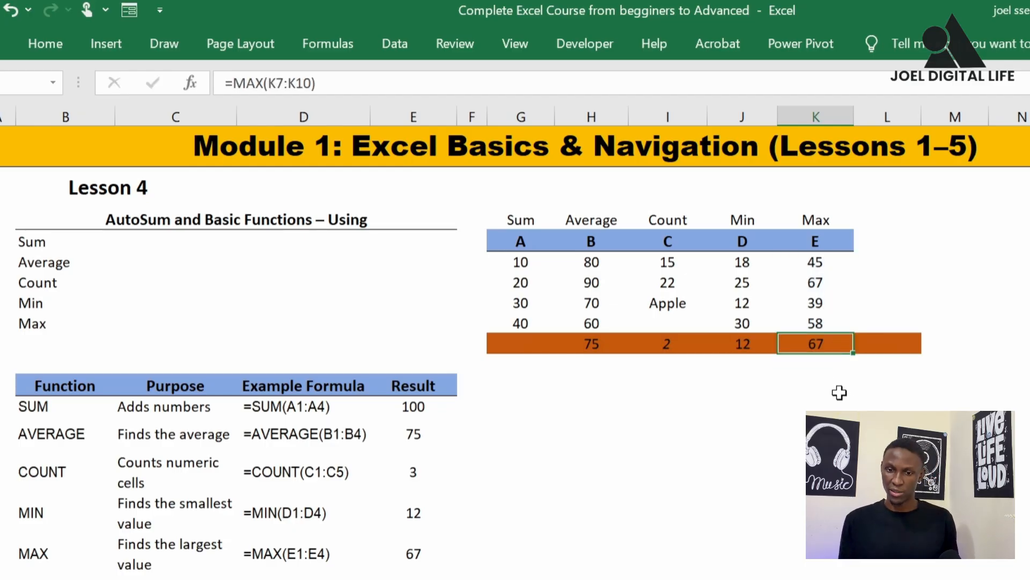
Compare the values in K7:K10 and J7:J10 with the MAX and MIN results beneath columns E and D
{"action": "left_click_drag", "start_coordinate": [816, 262], "coordinate": [809, 320]}
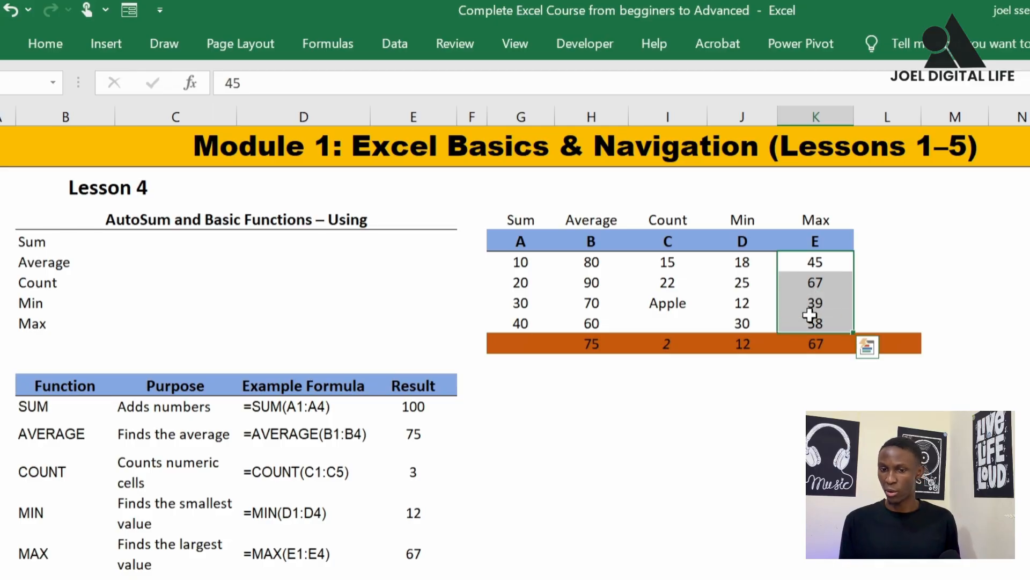
{"action": "left_click", "coordinate": [819, 358]}
{"action": "left_click", "coordinate": [746, 346]}
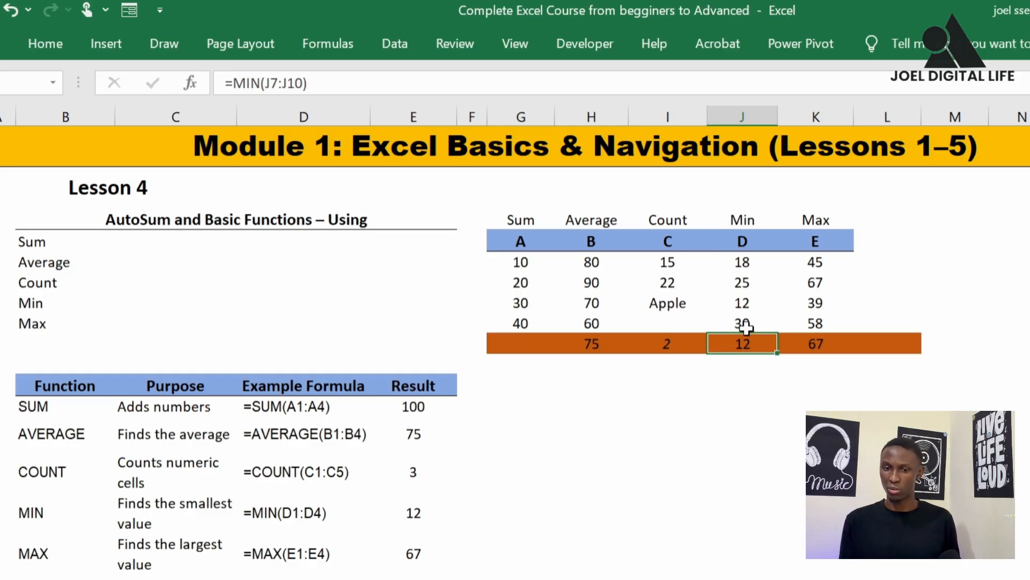
{"action": "left_click_drag", "start_coordinate": [746, 265], "coordinate": [743, 322]}
{"action": "left_click", "coordinate": [746, 305]}
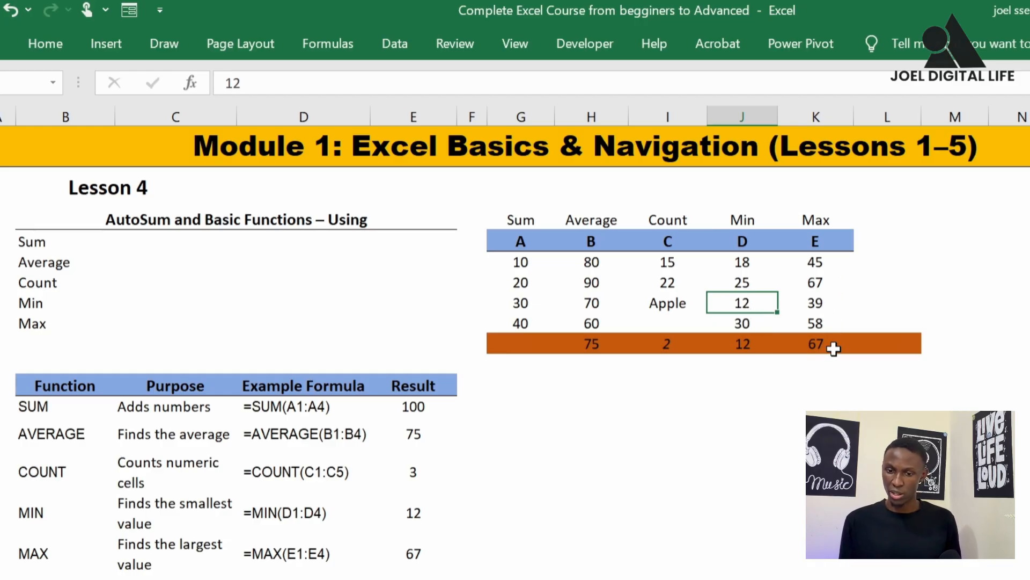
{"action": "left_click", "coordinate": [817, 285]}
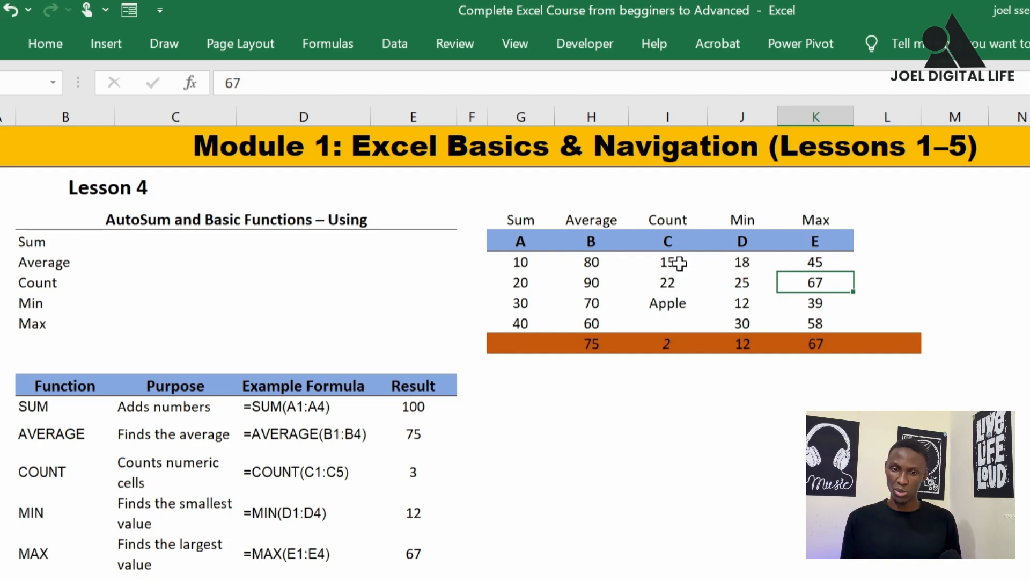
Review the numeric, text and blank cells in I7:I10 against the COUNT formula in I11
{"action": "left_click_drag", "start_coordinate": [680, 263], "coordinate": [683, 323]}
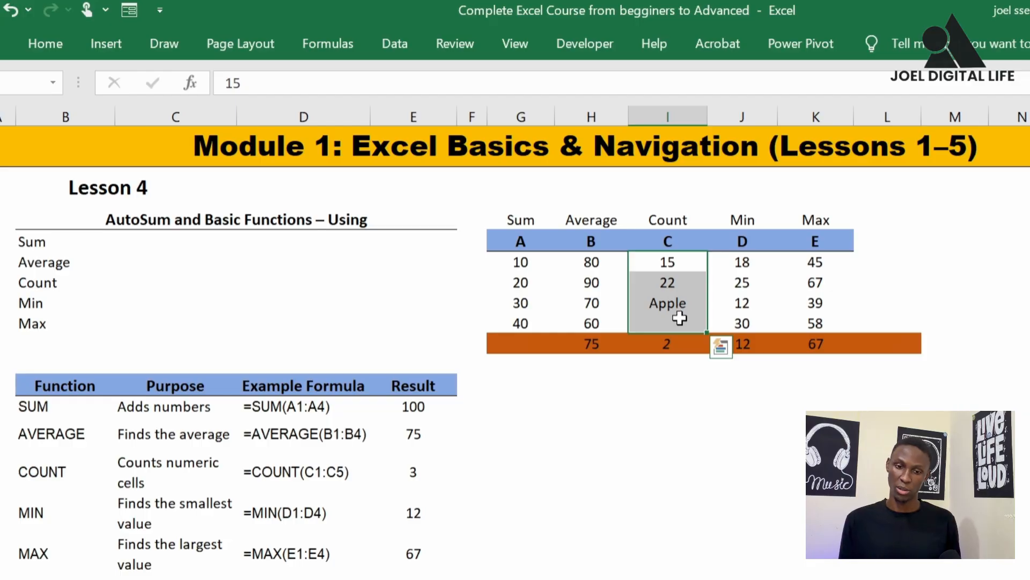
{"action": "left_click", "coordinate": [674, 322]}
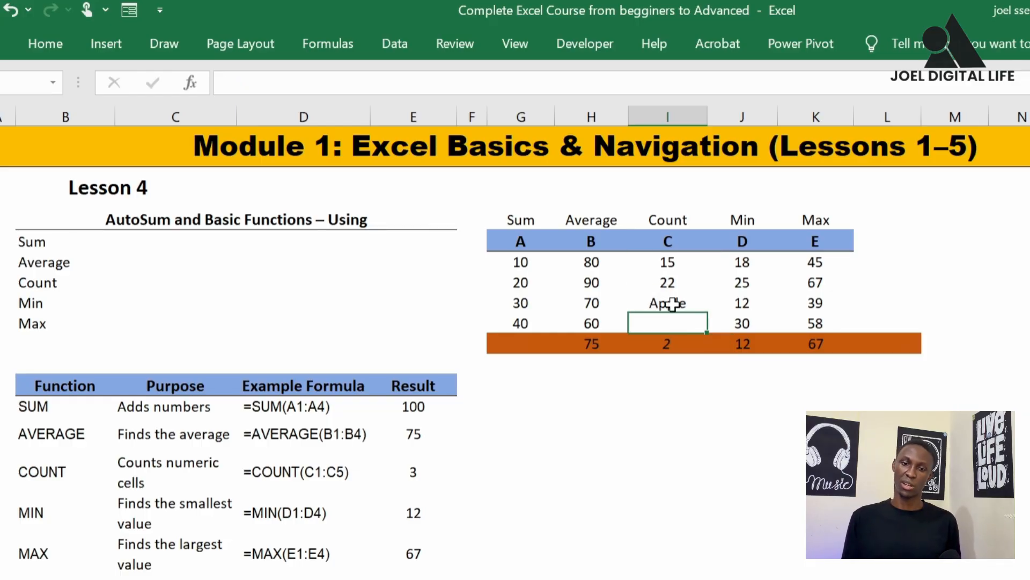
{"action": "left_click", "coordinate": [673, 304]}
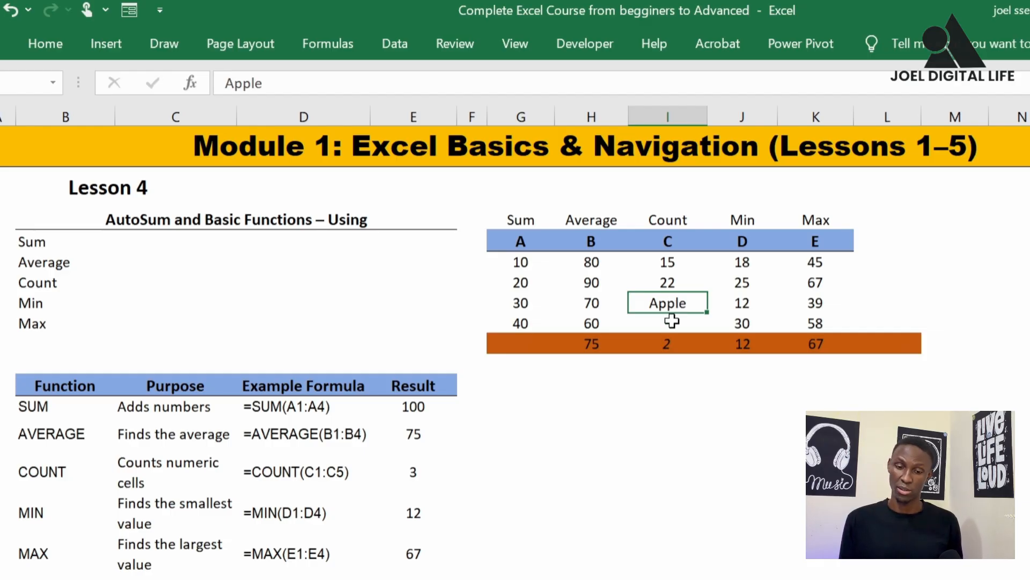
{"action": "left_click", "coordinate": [671, 322]}
{"action": "left_click", "coordinate": [672, 342]}
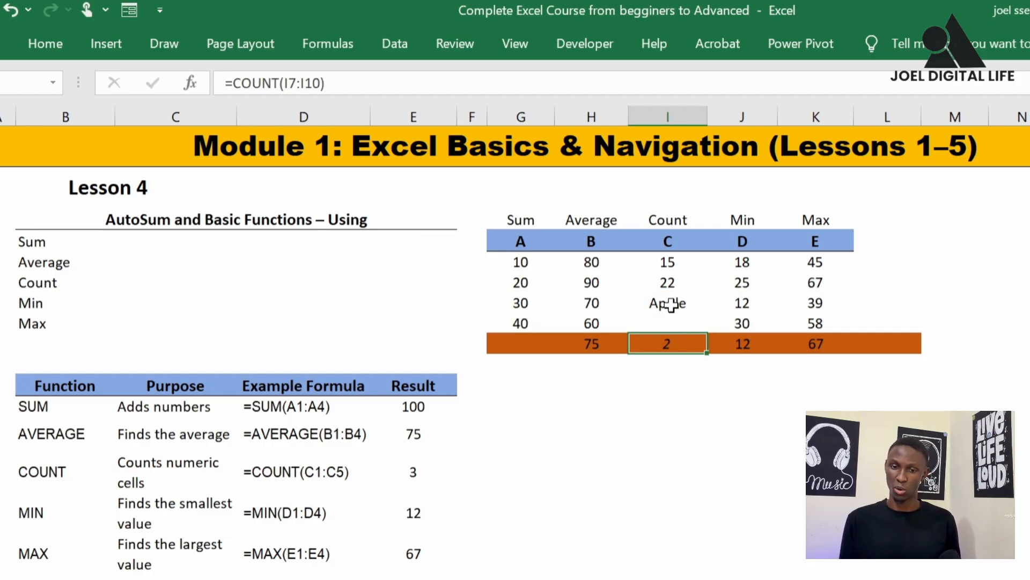
{"action": "left_click", "coordinate": [668, 263]}
{"action": "left_click", "coordinate": [669, 283]}
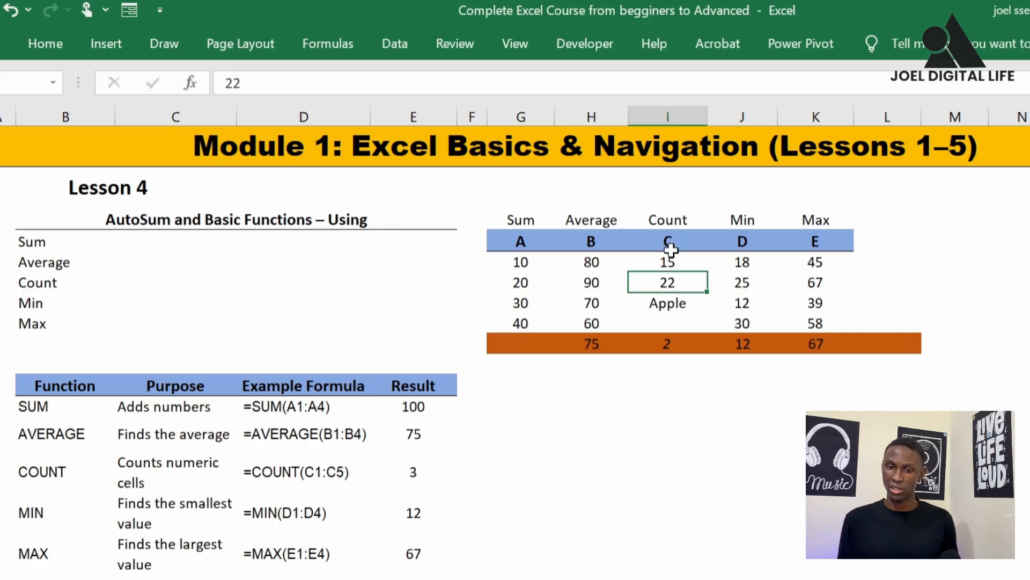
{"action": "left_click", "coordinate": [671, 249]}
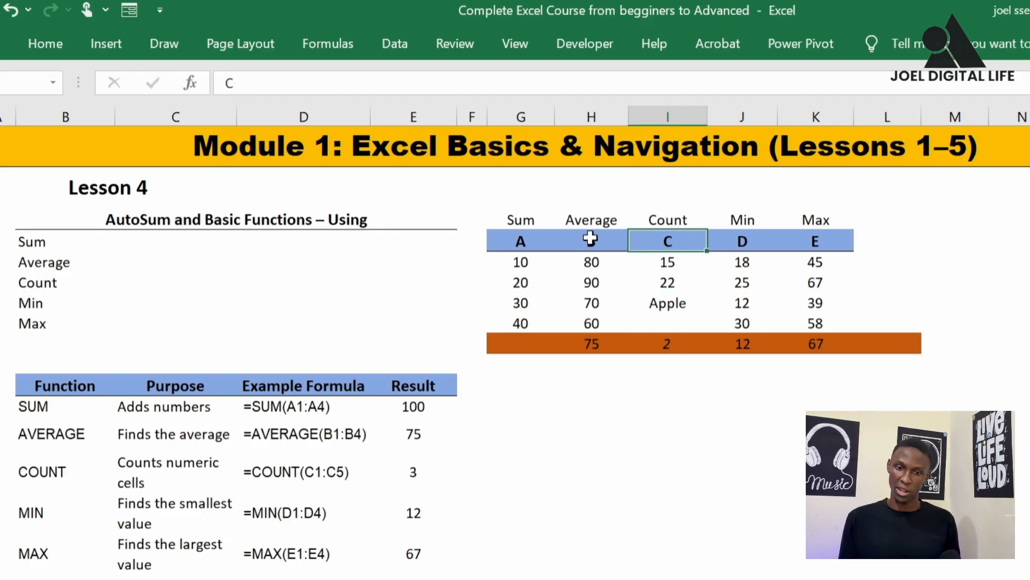
Review H7:H10 with the AVERAGE formula in H11, and select the empty cell G11 beneath column A
{"action": "left_click_drag", "start_coordinate": [597, 260], "coordinate": [594, 321]}
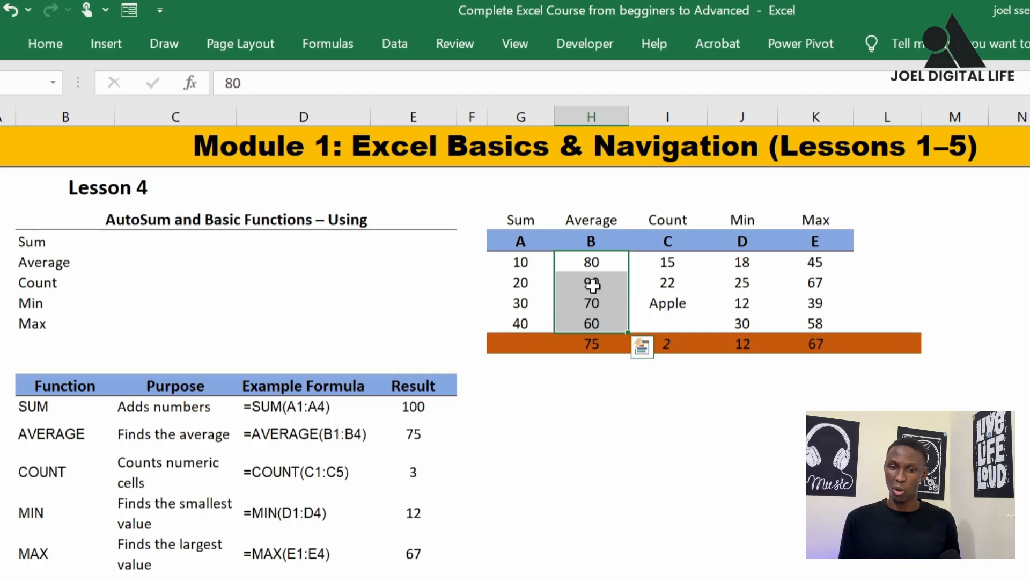
{"action": "left_click", "coordinate": [591, 341]}
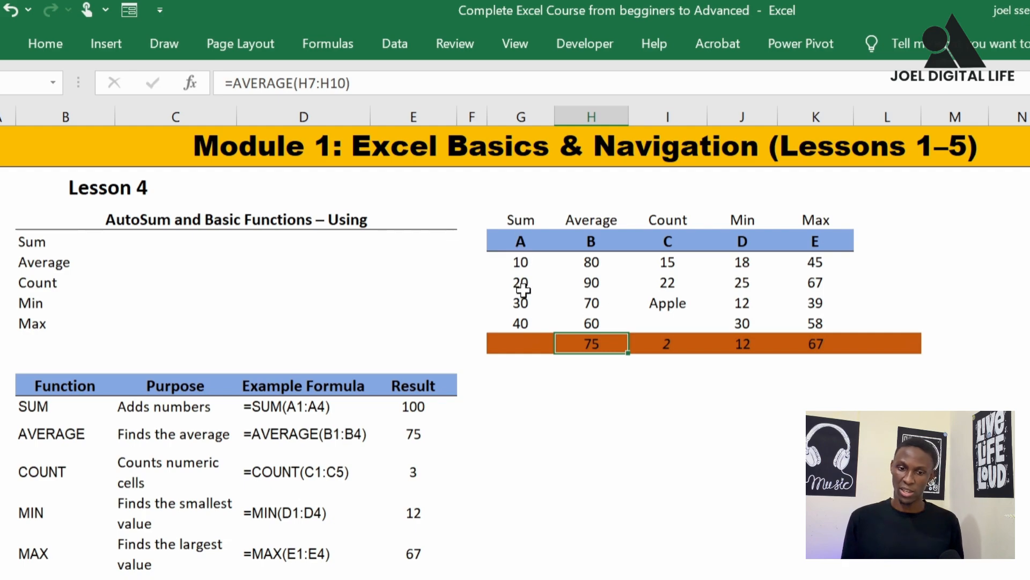
{"action": "left_click", "coordinate": [521, 342]}
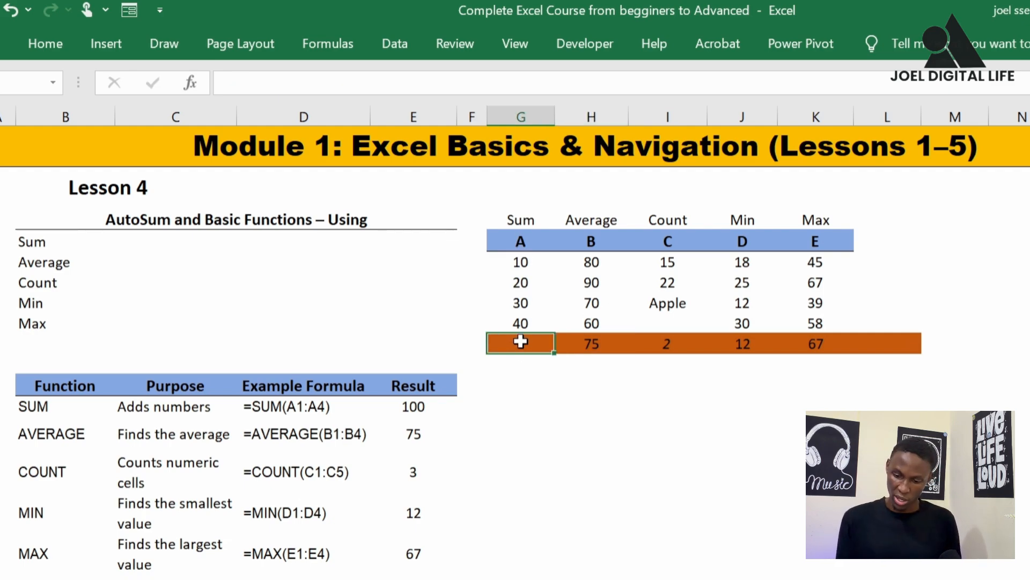
Enter =SUM(G7:G10) in G11 beneath column A and check the formula in that cell
{"action": "type", "text": "="}
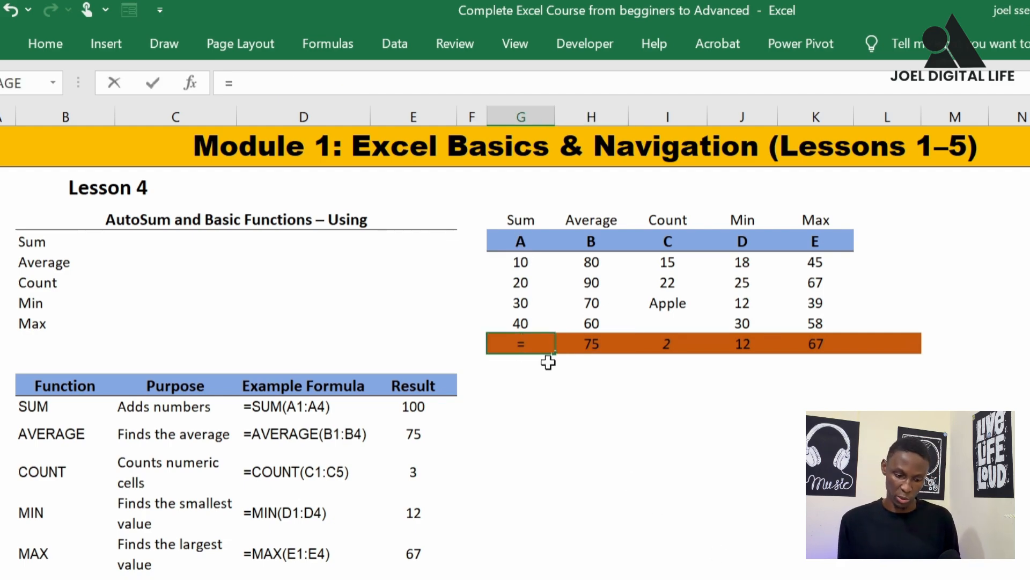
{"action": "type", "text": "sum"}
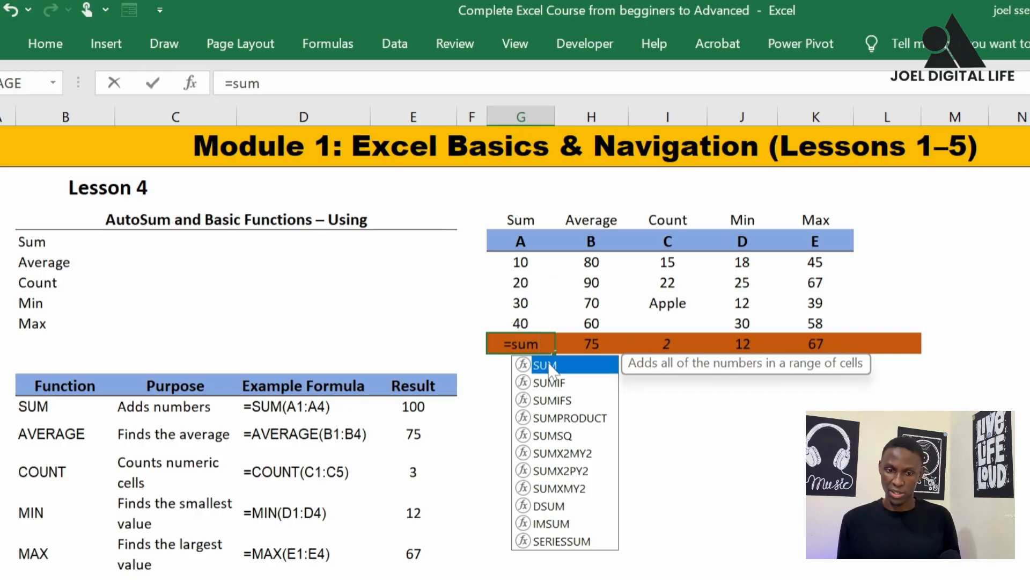
{"action": "double_click", "coordinate": [551, 365]}
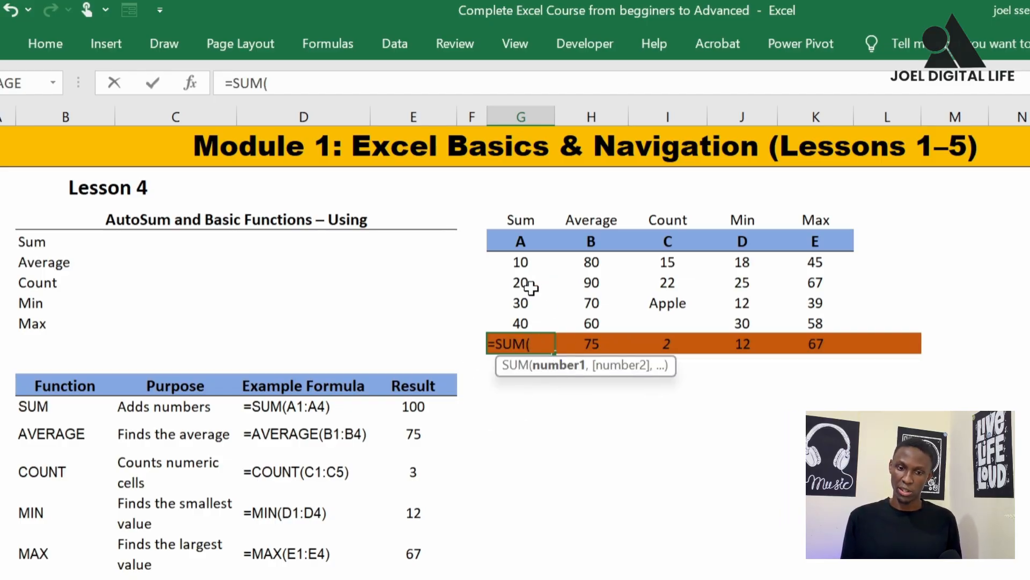
{"action": "left_click_drag", "start_coordinate": [532, 259], "coordinate": [525, 322]}
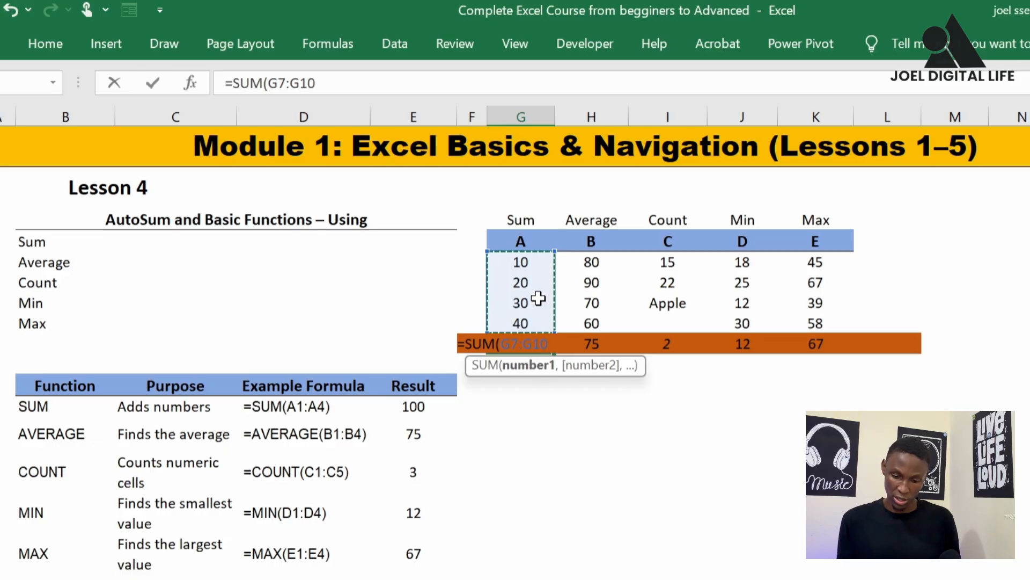
{"action": "type", "text": ")"}
{"action": "key", "text": "Return"}
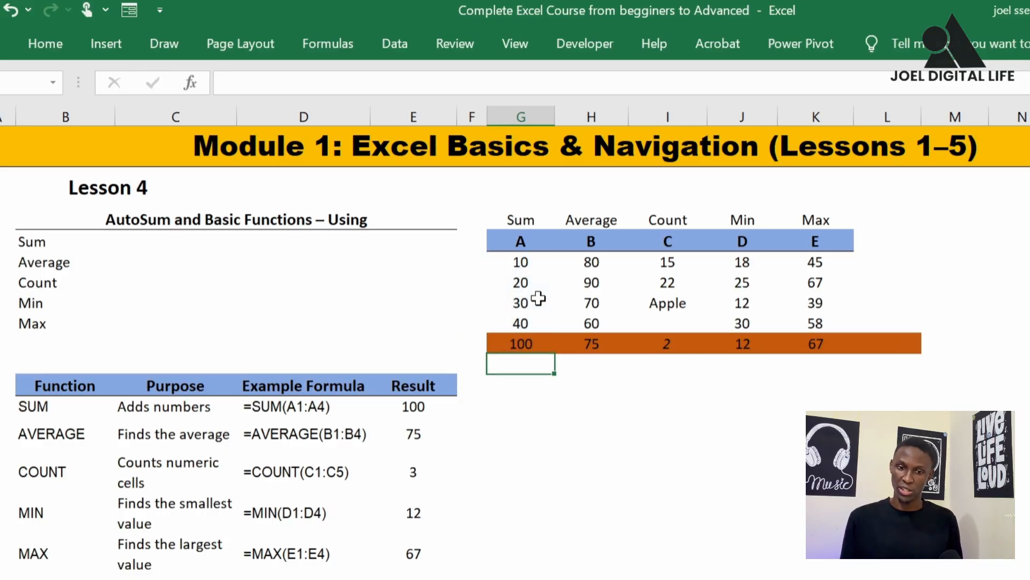
{"action": "left_click", "coordinate": [516, 340]}
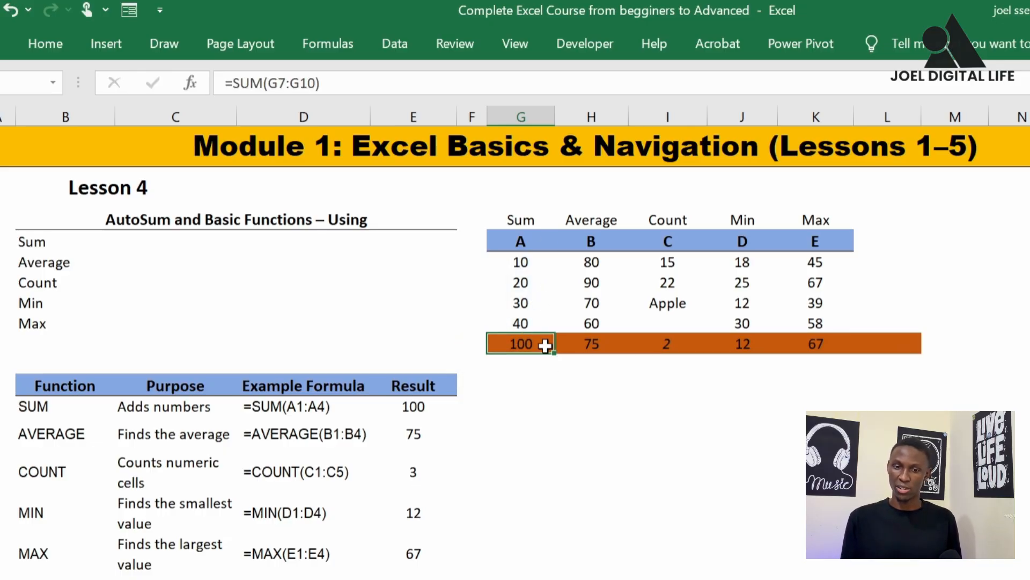
Review the SUM and AVERAGE results beneath columns A and B and the function names listed in B6:B10
{"action": "left_click", "coordinate": [531, 378]}
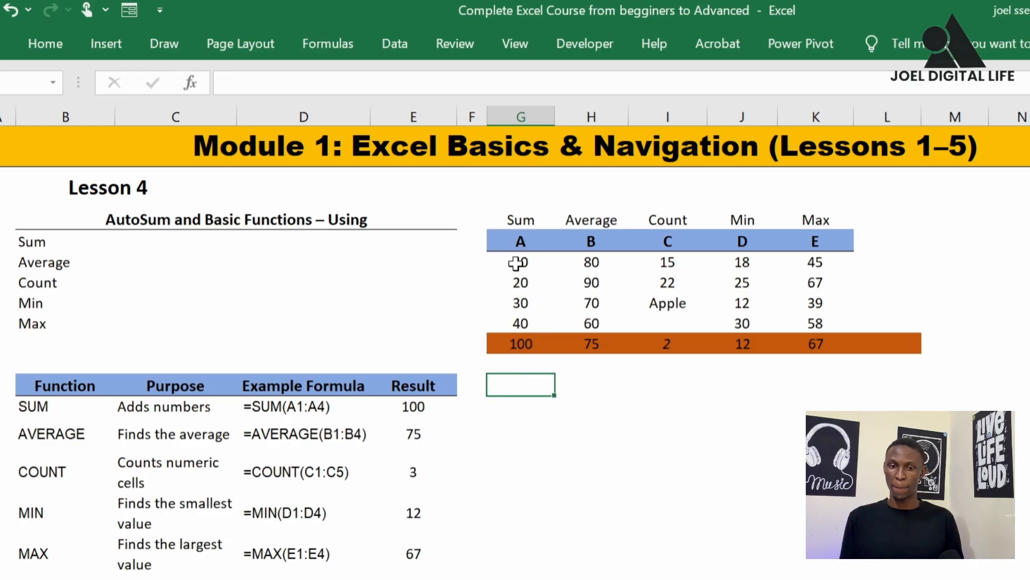
{"action": "left_click", "coordinate": [515, 360]}
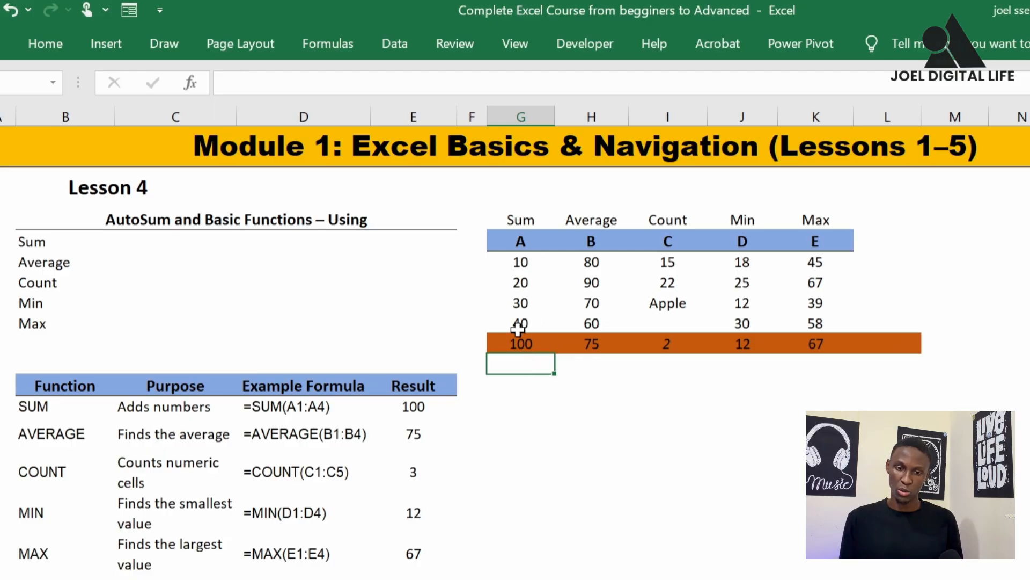
{"action": "left_click", "coordinate": [524, 341]}
{"action": "left_click", "coordinate": [545, 364]}
{"action": "left_click", "coordinate": [572, 348]}
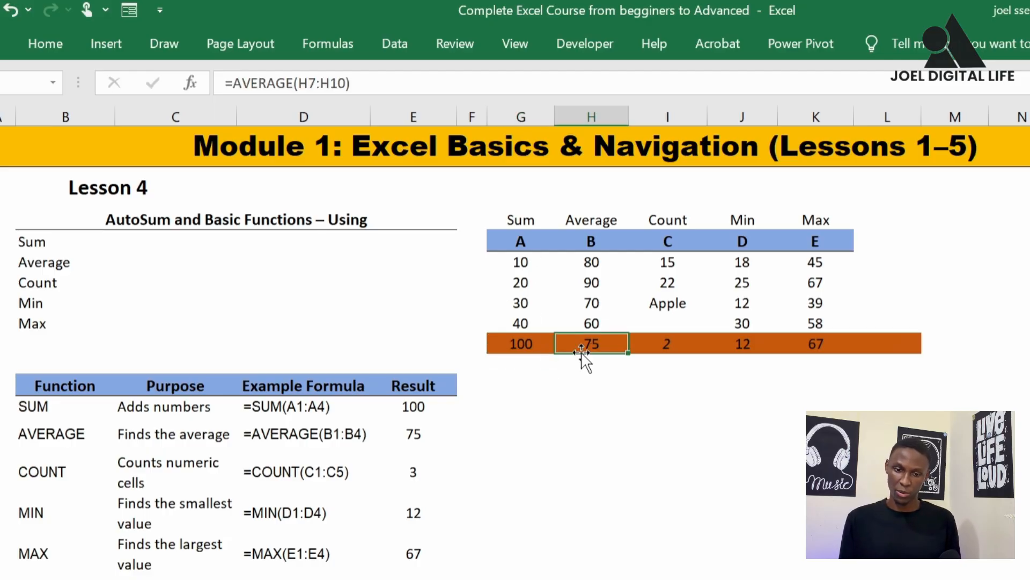
{"action": "left_click_drag", "start_coordinate": [35, 239], "coordinate": [32, 322]}
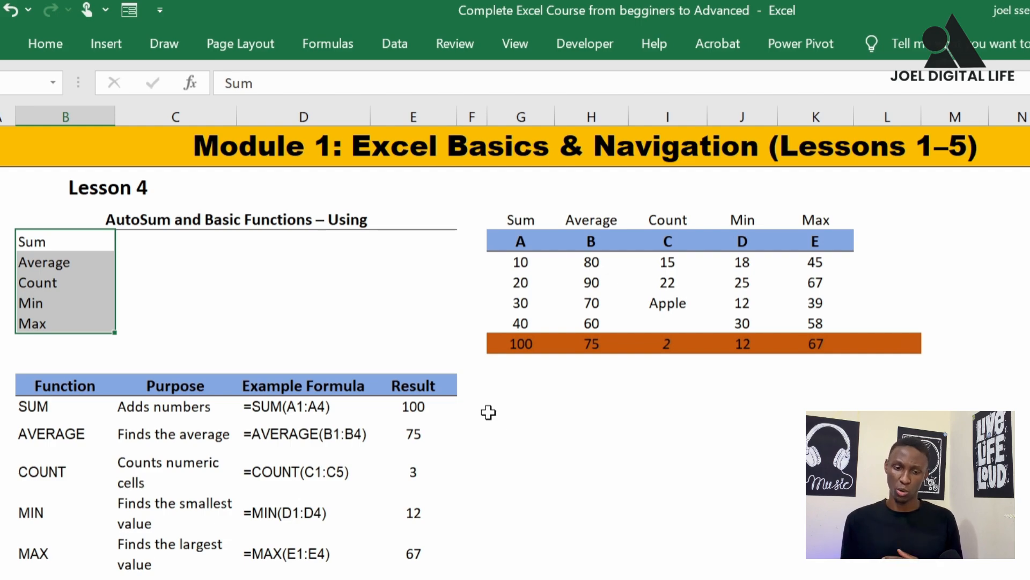
{"action": "left_click", "coordinate": [518, 364]}
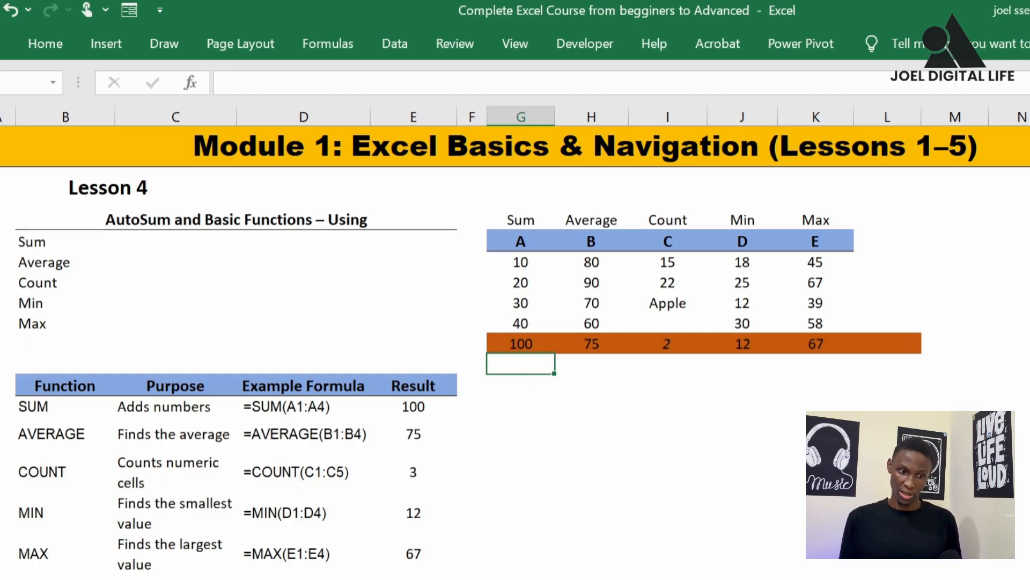
Insert a blank row above the orange results row and add SUM of G7:G10 in the new G11 using Insert Function
{"action": "left_click", "coordinate": [1, 343]}
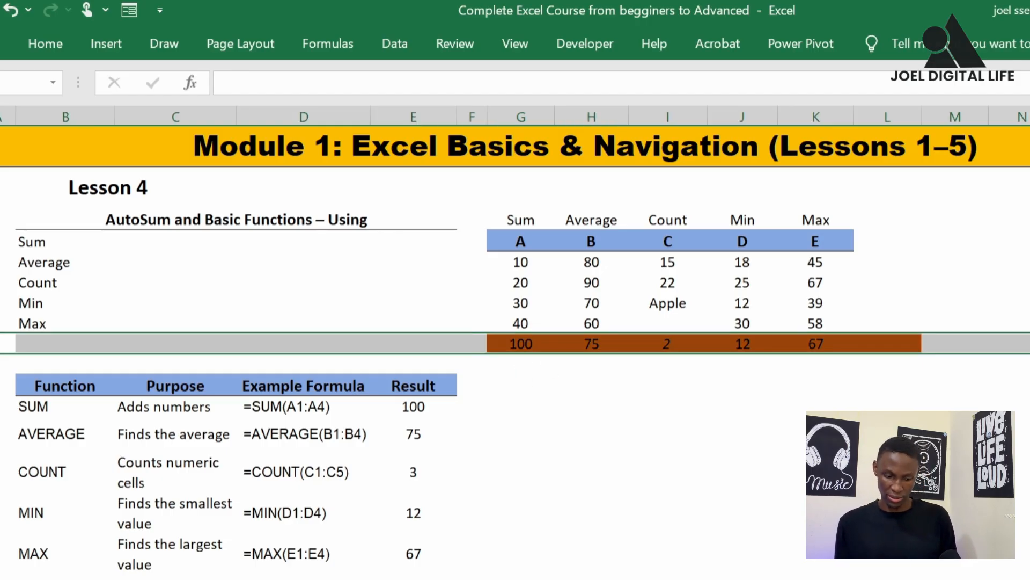
{"action": "key", "text": "ctrl+shift+equal"}
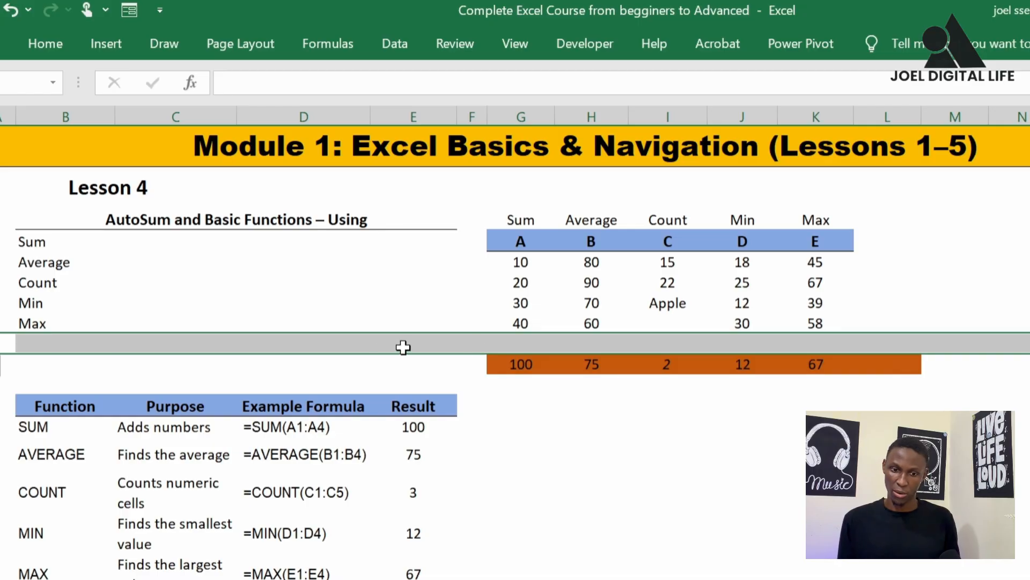
{"action": "left_click", "coordinate": [520, 343]}
{"action": "left_click", "coordinate": [521, 341]}
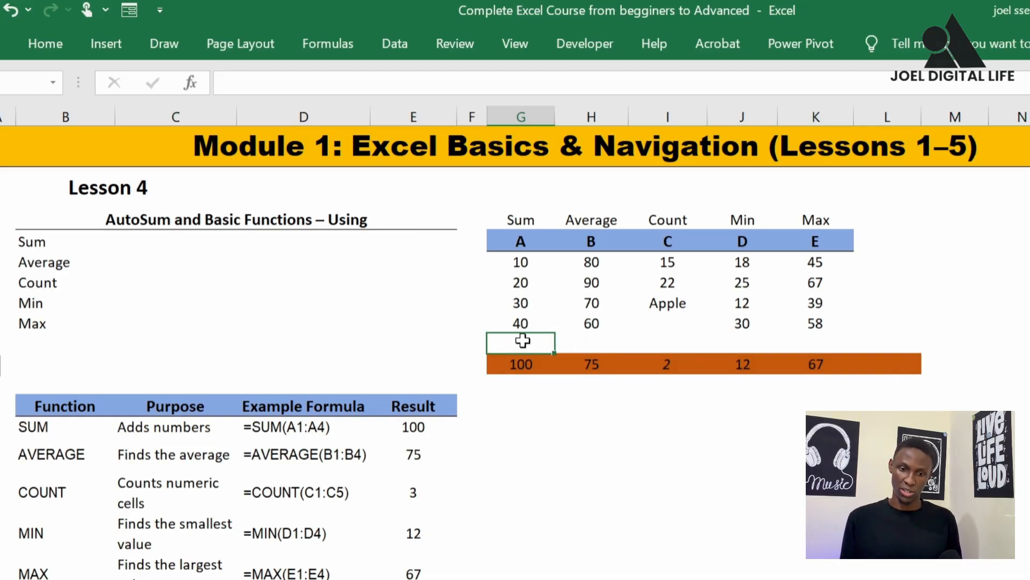
{"action": "left_click", "coordinate": [190, 83]}
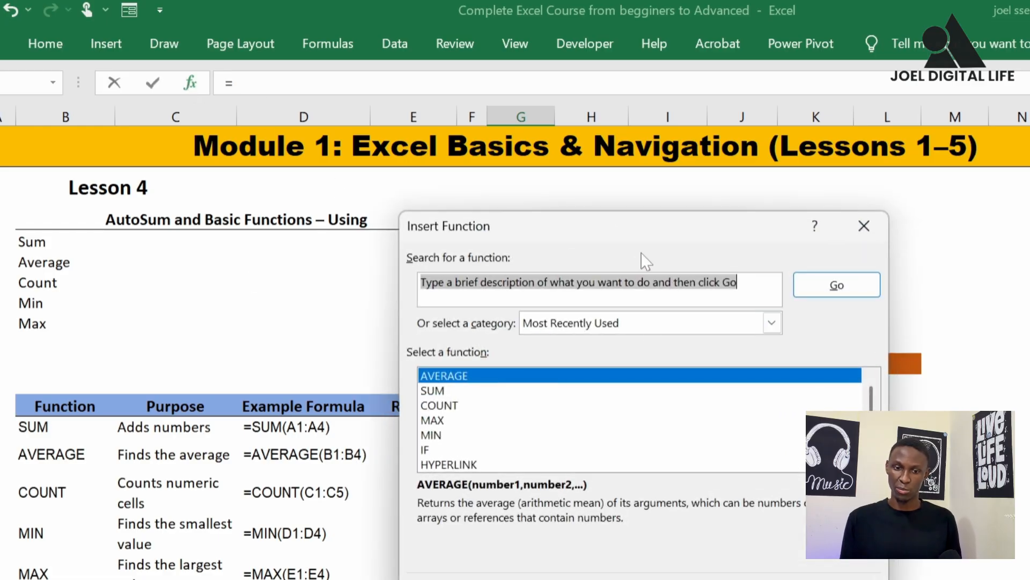
{"action": "left_click_drag", "start_coordinate": [553, 220], "coordinate": [271, 142]}
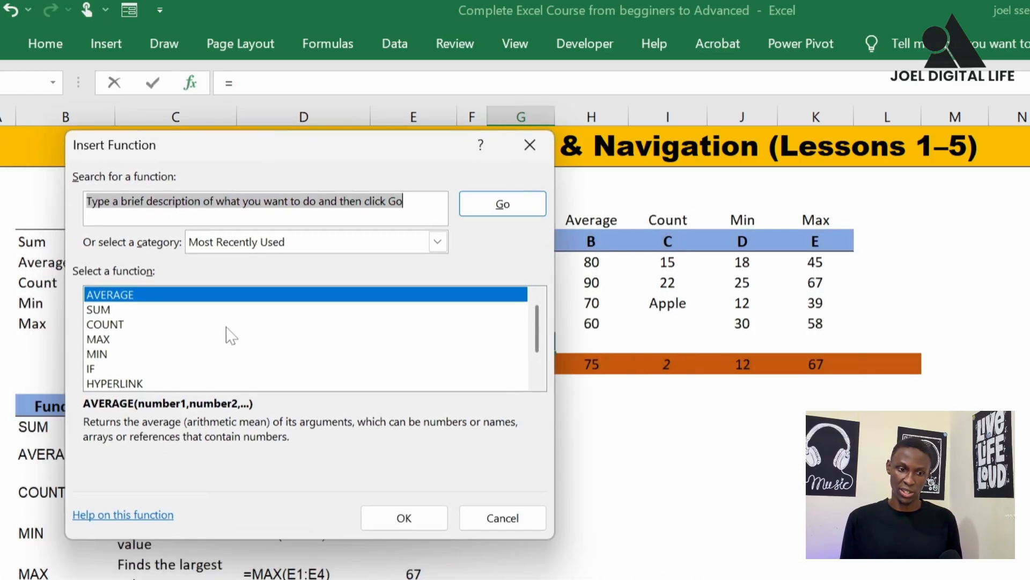
{"action": "left_click", "coordinate": [159, 309]}
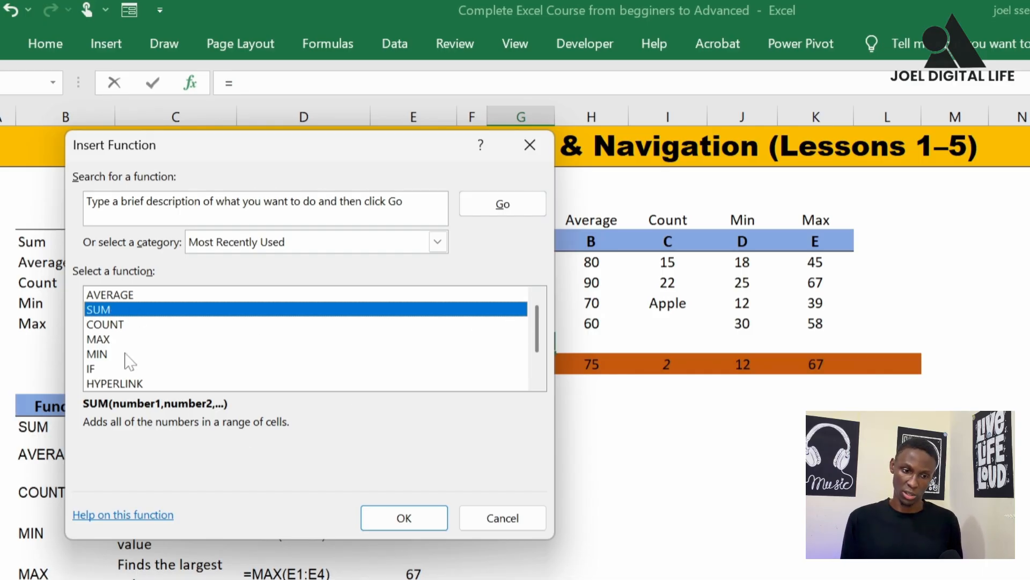
{"action": "left_click", "coordinate": [395, 519]}
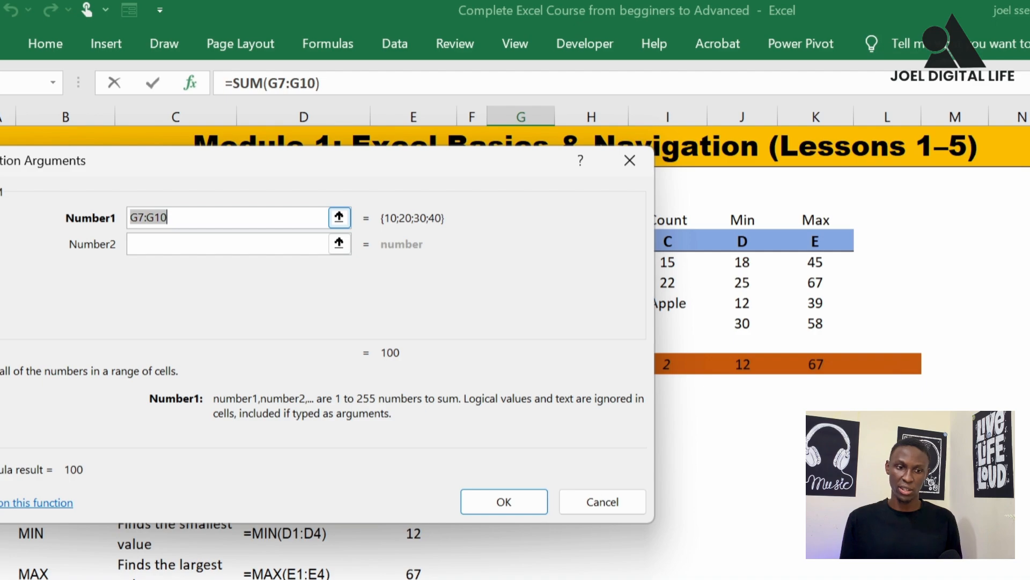
{"action": "left_click", "coordinate": [510, 500]}
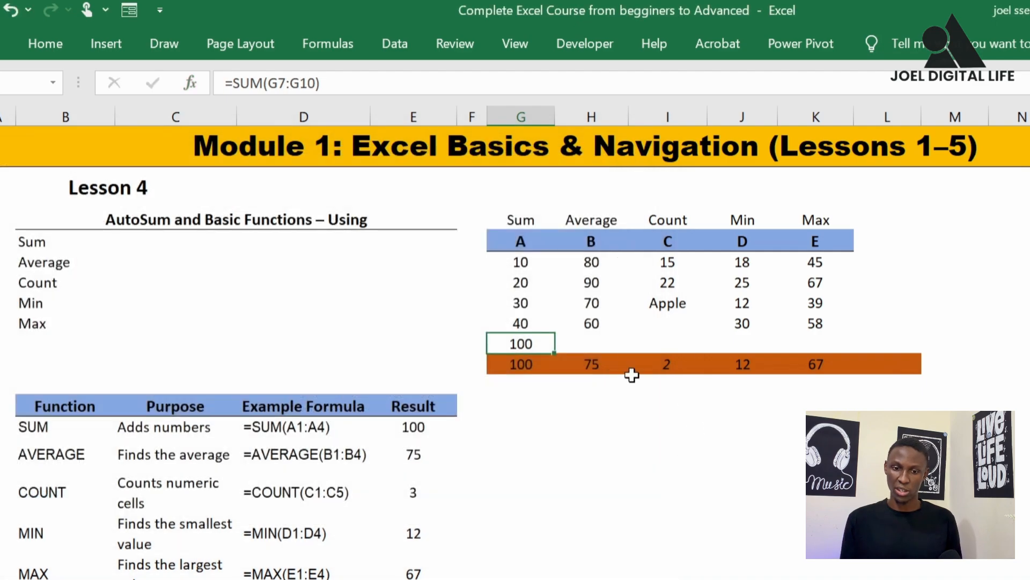
Add AVERAGE of H7:H10 in H11 beneath column B using Insert Function
{"action": "left_click", "coordinate": [573, 344]}
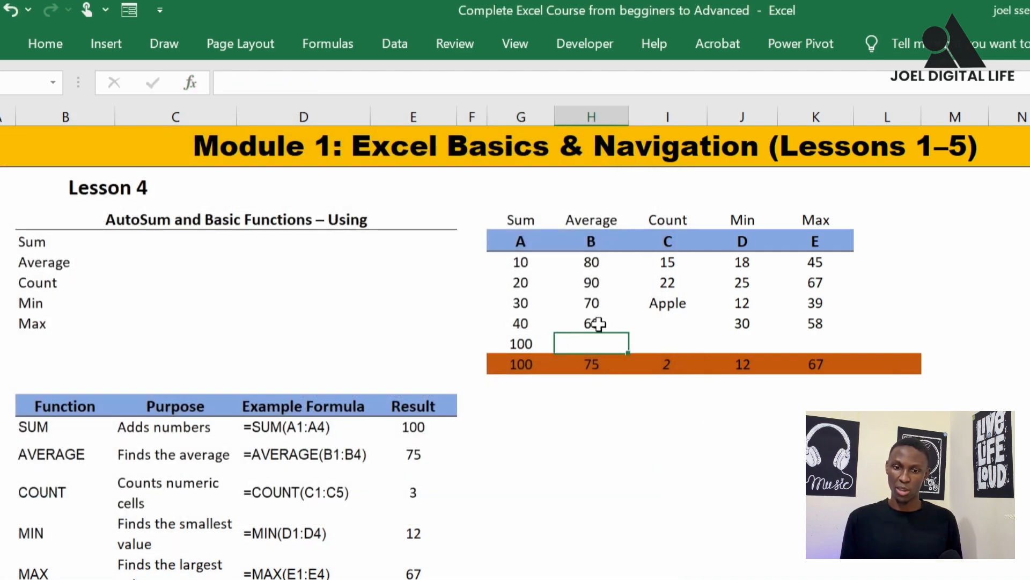
{"action": "left_click", "coordinate": [191, 83]}
{"action": "left_click", "coordinate": [119, 311]}
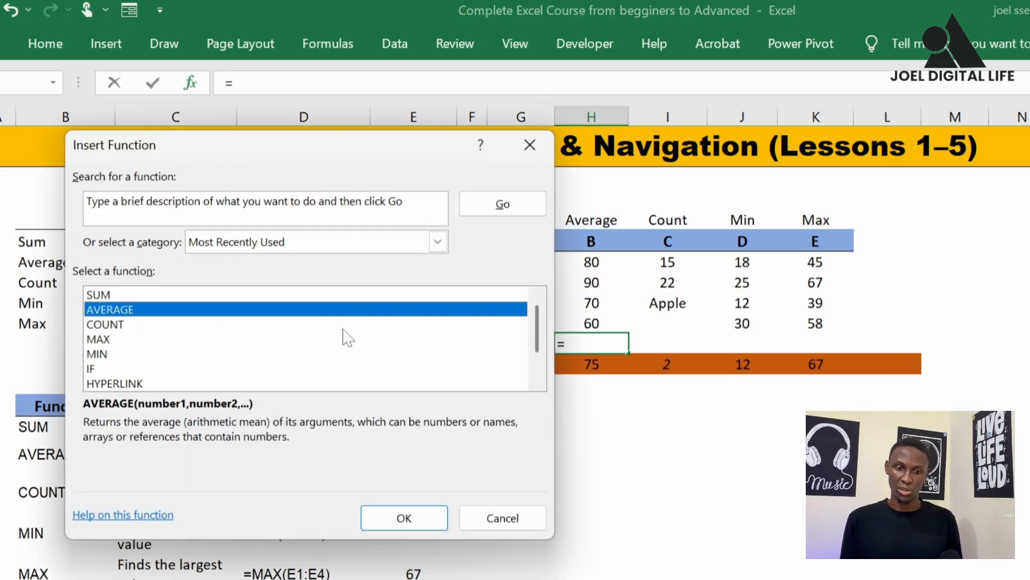
{"action": "left_click", "coordinate": [405, 523]}
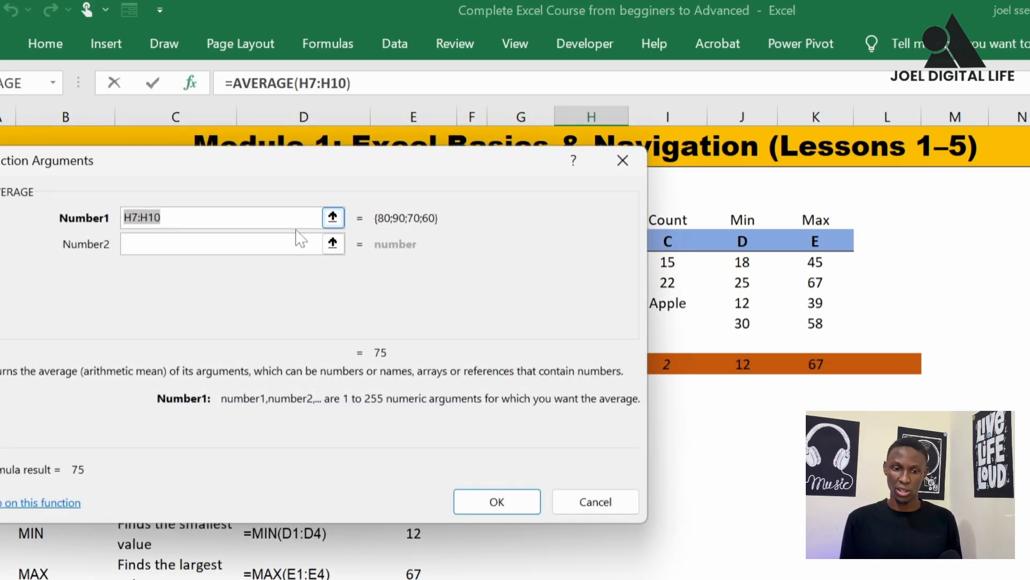
{"action": "left_click", "coordinate": [497, 501]}
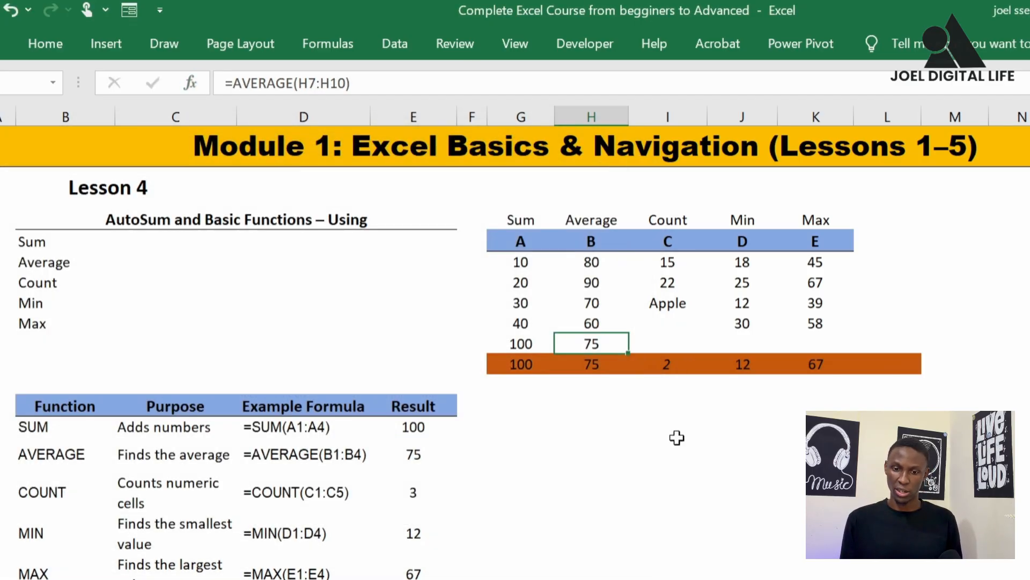
Try adding COUNT in I11 beneath column C using Insert Function with the suggested argument H11
{"action": "left_click", "coordinate": [667, 343]}
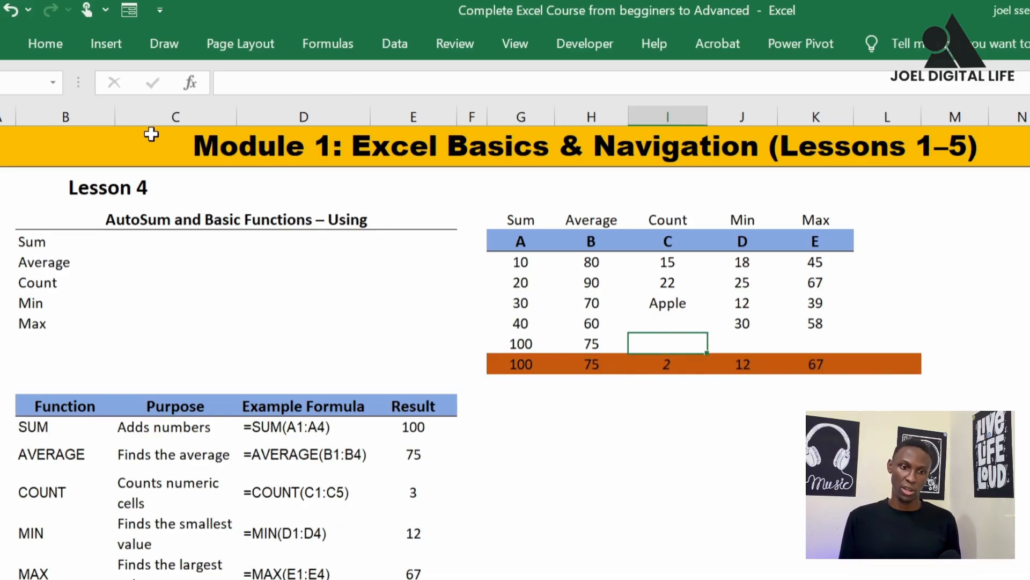
{"action": "left_click", "coordinate": [200, 92]}
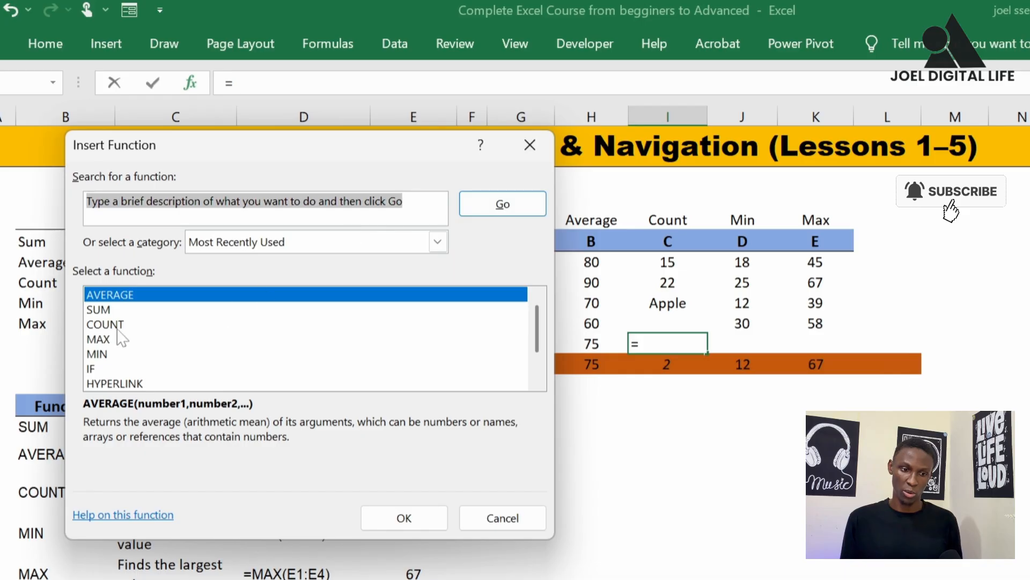
{"action": "left_click", "coordinate": [118, 325]}
{"action": "left_click", "coordinate": [421, 518]}
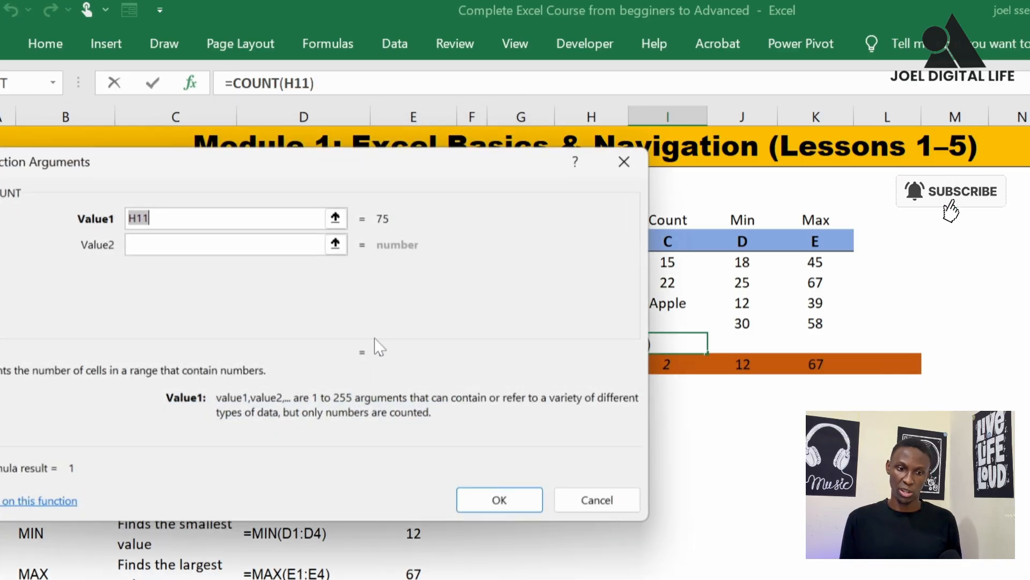
{"action": "left_click", "coordinate": [498, 509]}
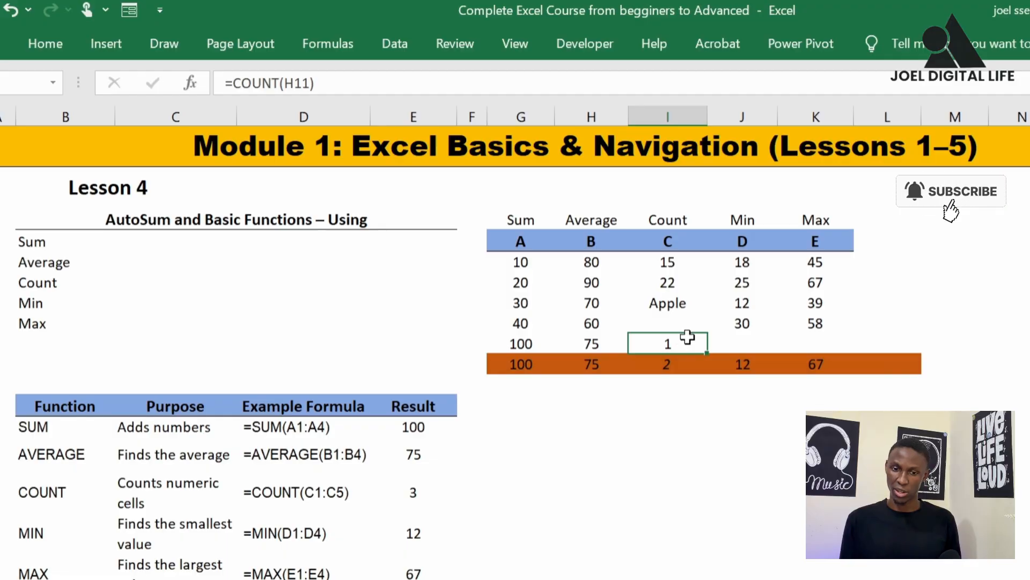
Check I7 and I8 against the COUNT formula in I11 and clear the formula from I11
{"action": "left_click", "coordinate": [665, 263]}
{"action": "left_click", "coordinate": [668, 280]}
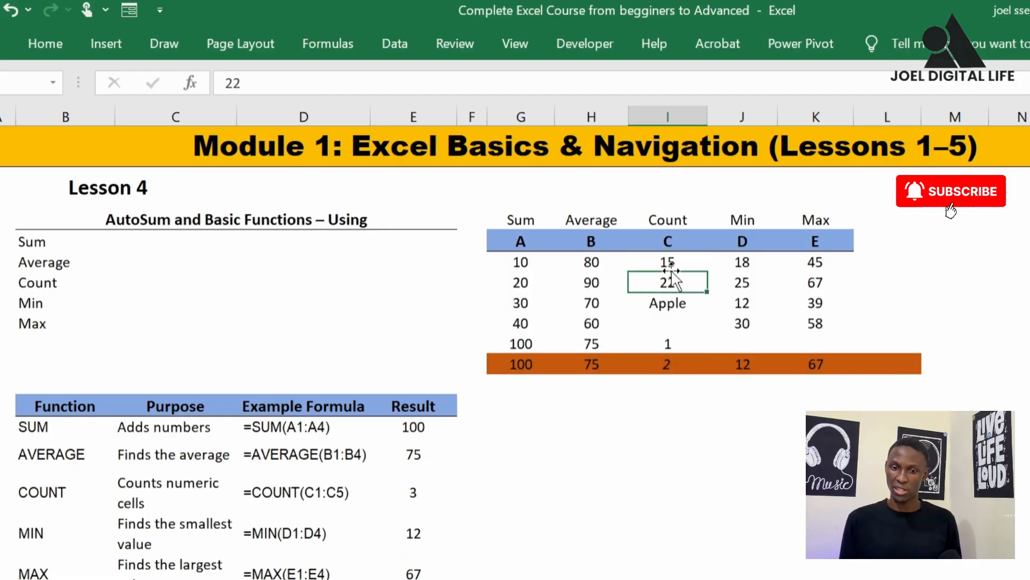
{"action": "left_click", "coordinate": [672, 345]}
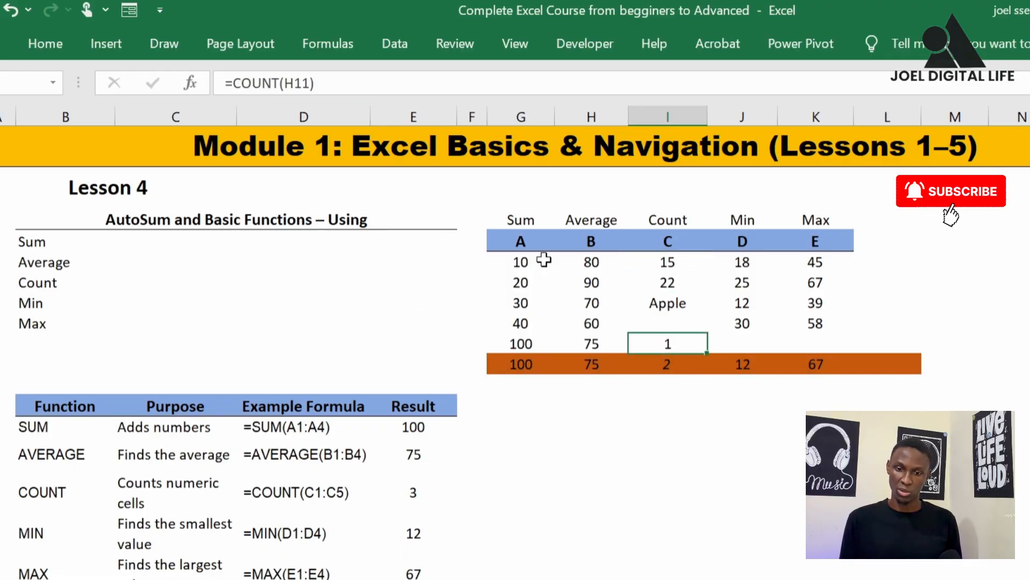
{"action": "key", "text": "F2"}
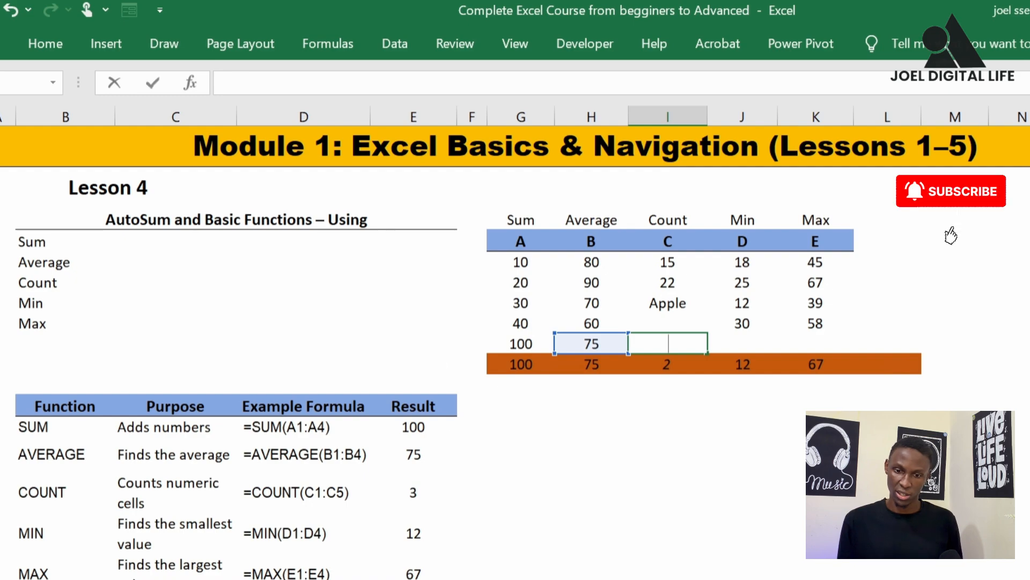
{"action": "left_click", "coordinate": [729, 336]}
{"action": "left_click", "coordinate": [659, 347]}
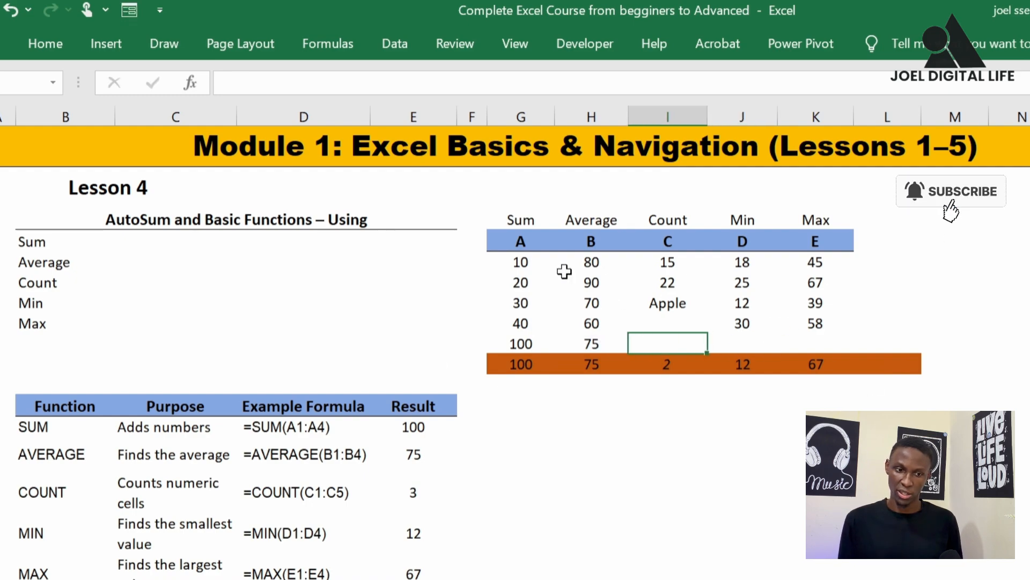
Start COUNT in I11 with Insert Function and clear the suggested argument H11 from Value1
{"action": "left_click", "coordinate": [185, 83]}
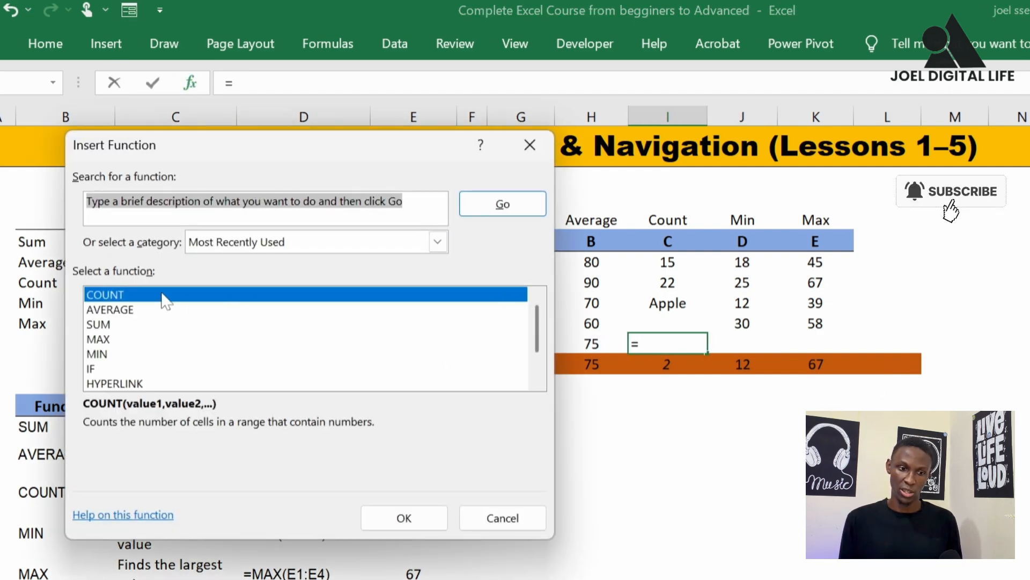
{"action": "left_click", "coordinate": [414, 516]}
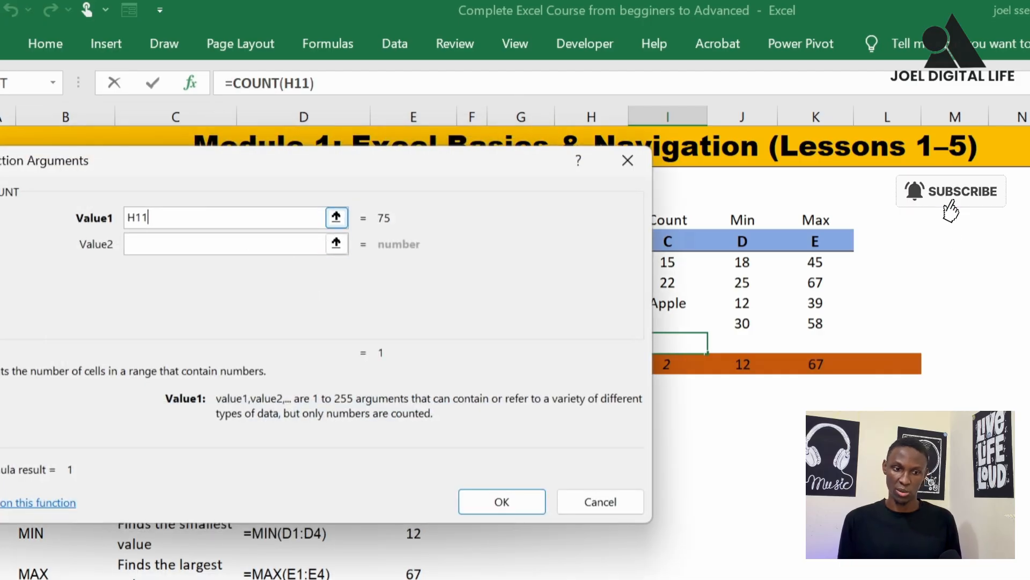
{"action": "left_click_drag", "start_coordinate": [363, 167], "coordinate": [369, 347]}
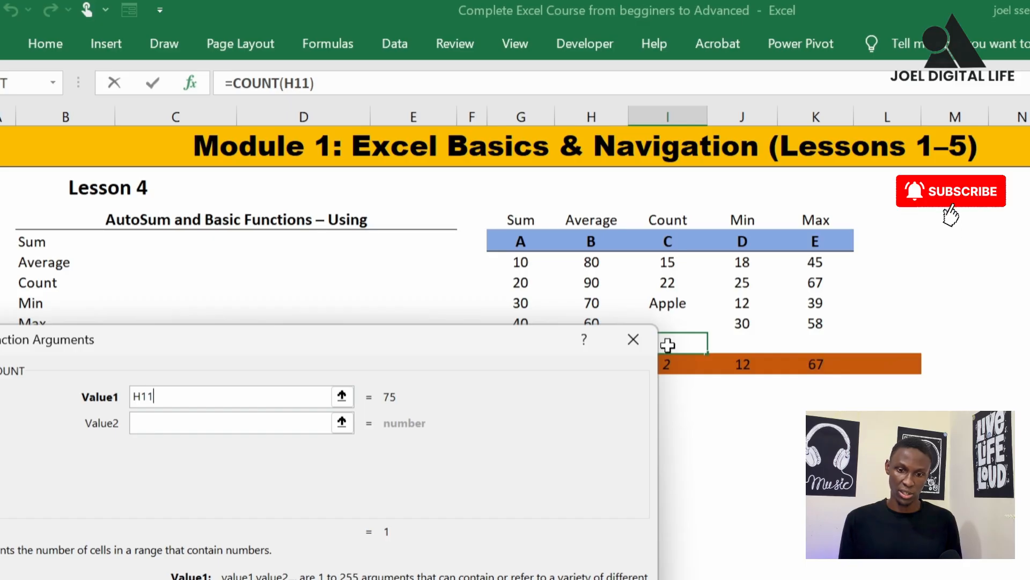
{"action": "left_click", "coordinate": [217, 389]}
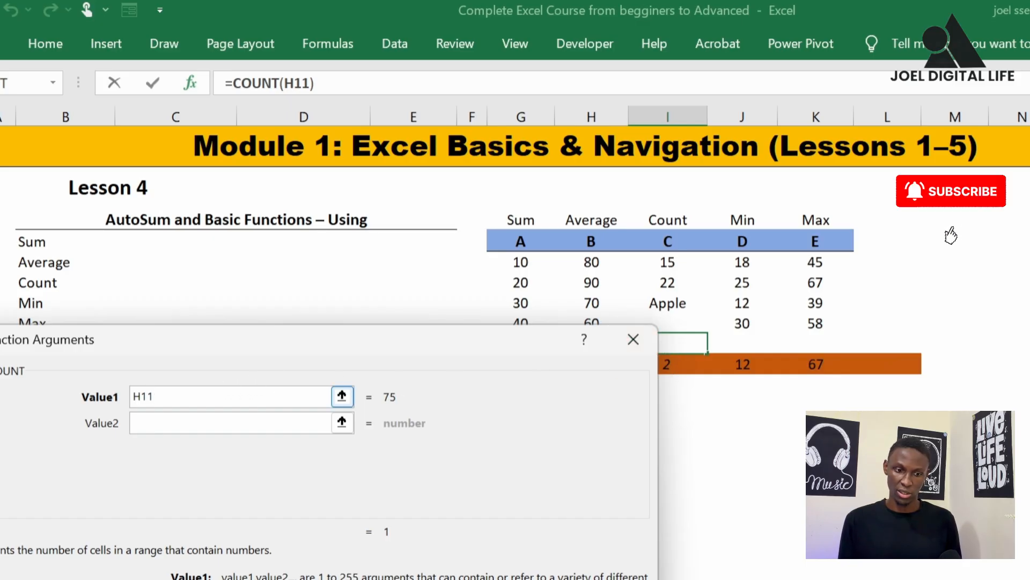
{"action": "key", "text": "BackSpace"}
{"action": "key", "text": "BackSpace"}
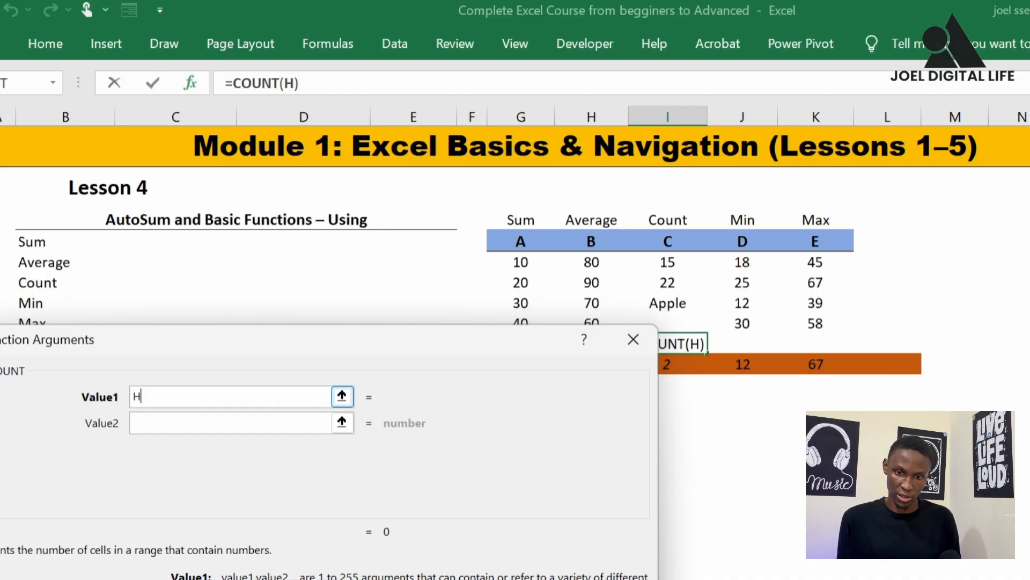
{"action": "key", "text": "BackSpace"}
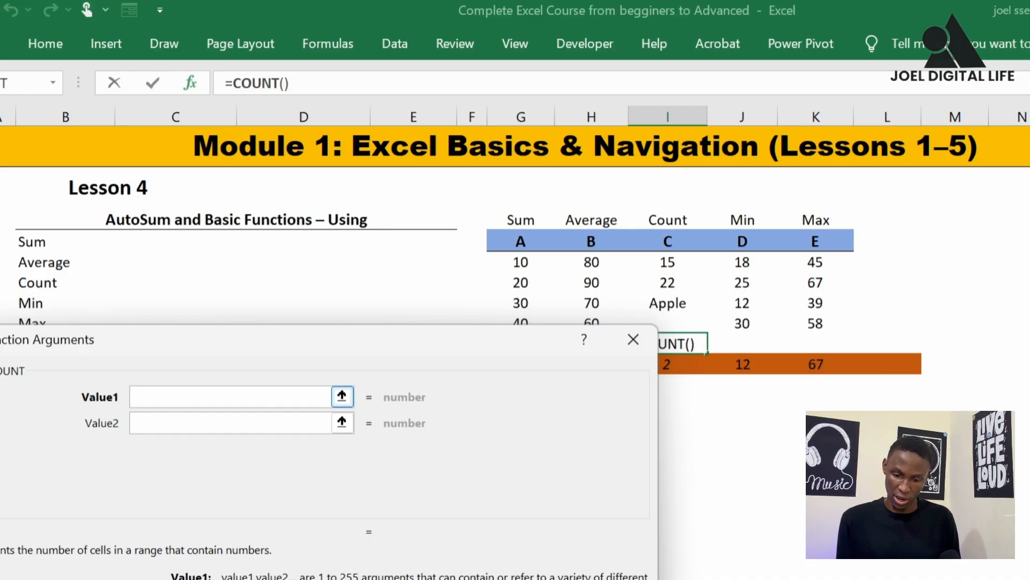
{"action": "type", "text": "I"}
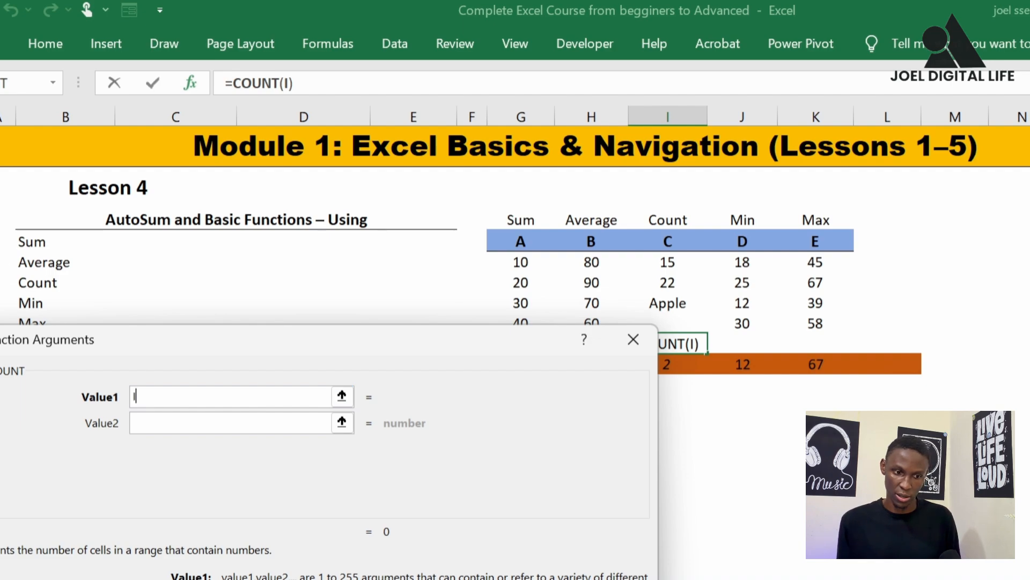
{"action": "left_click", "coordinate": [1, 262]}
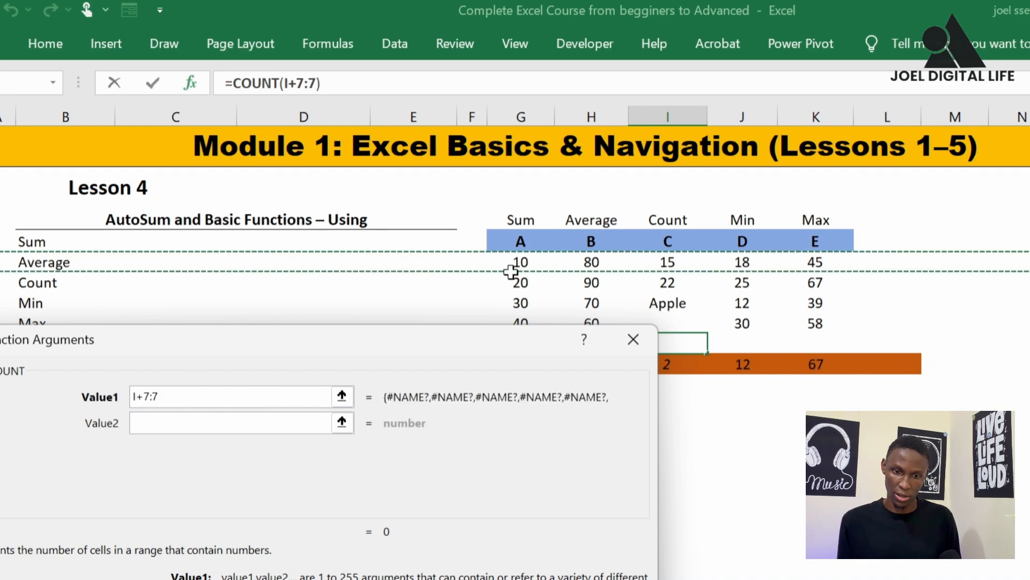
{"action": "left_click", "coordinate": [665, 262]}
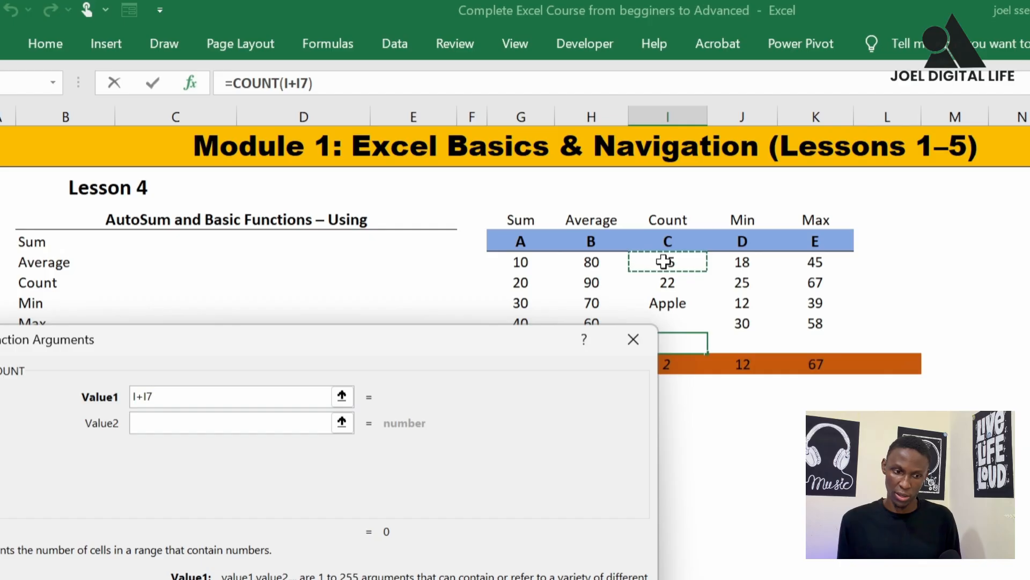
{"action": "left_click", "coordinate": [193, 397]}
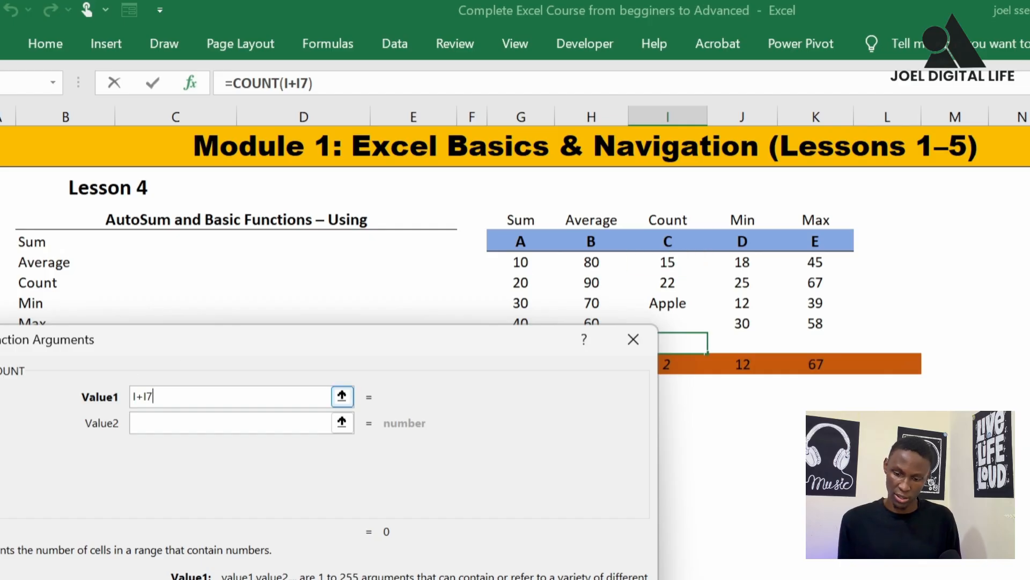
{"action": "key", "text": "BackSpace"}
{"action": "key", "text": "BackSpace"}
{"action": "key", "text": "BackSpace"}
{"action": "key", "text": "BackSpace"}
Use the range I7:I10 as the COUNT argument and enter the formula in I11
{"action": "key", "text": "Tab"}
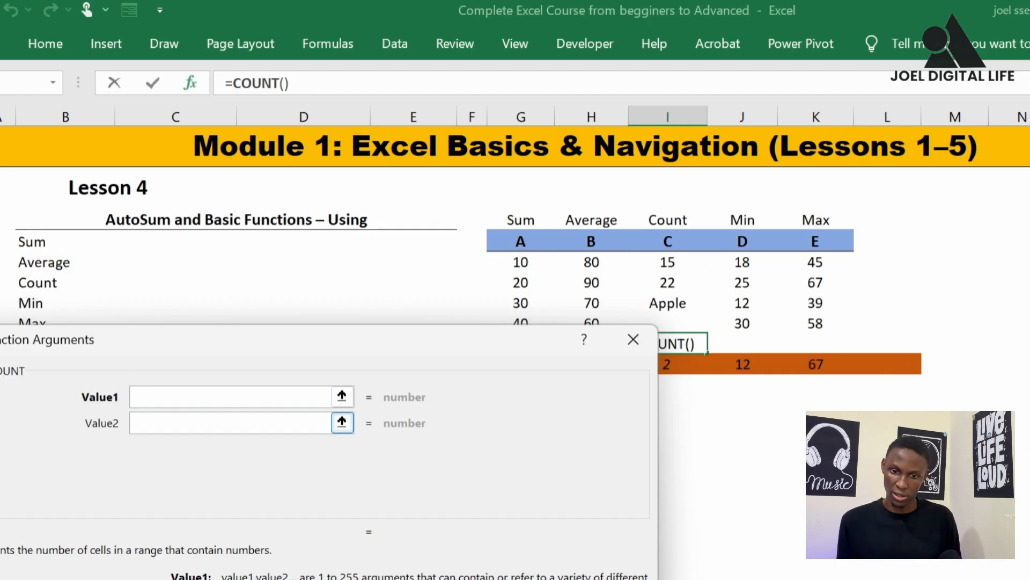
{"action": "left_click_drag", "start_coordinate": [668, 262], "coordinate": [678, 318]}
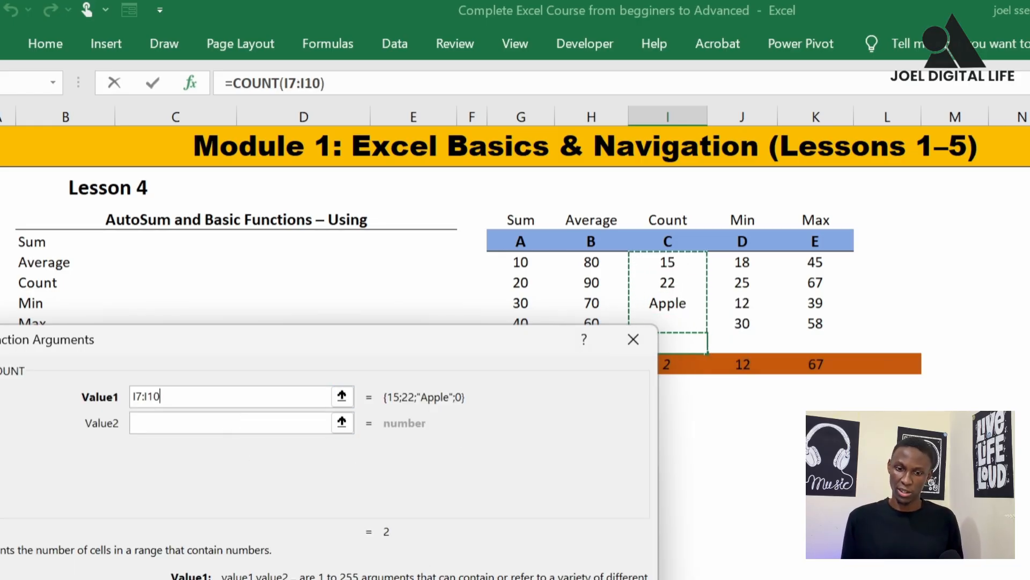
{"action": "key", "text": "Return"}
Add MIN of J7:J10 in J11 beneath column D using Insert Function
{"action": "left_click", "coordinate": [754, 341]}
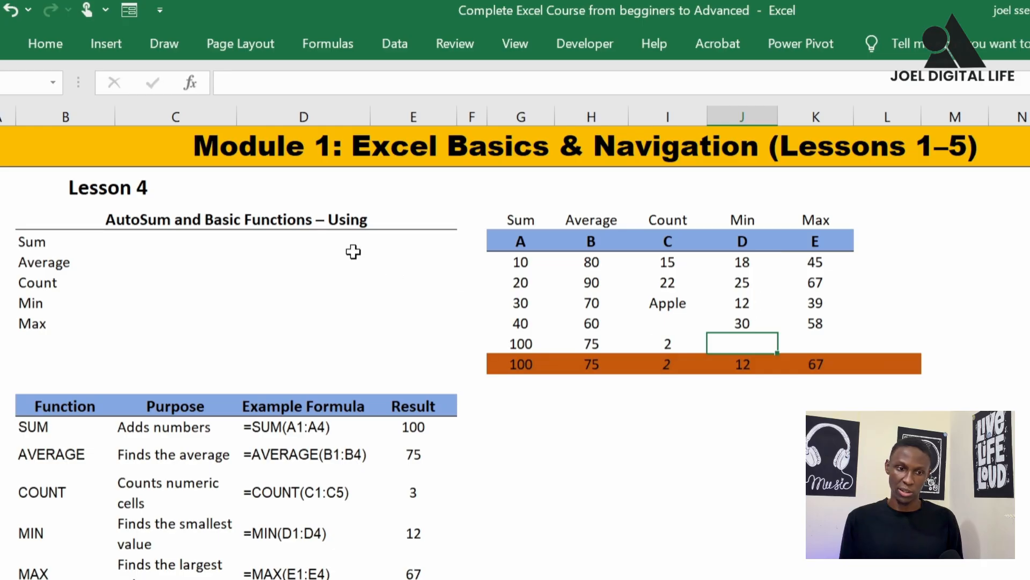
{"action": "left_click", "coordinate": [190, 83]}
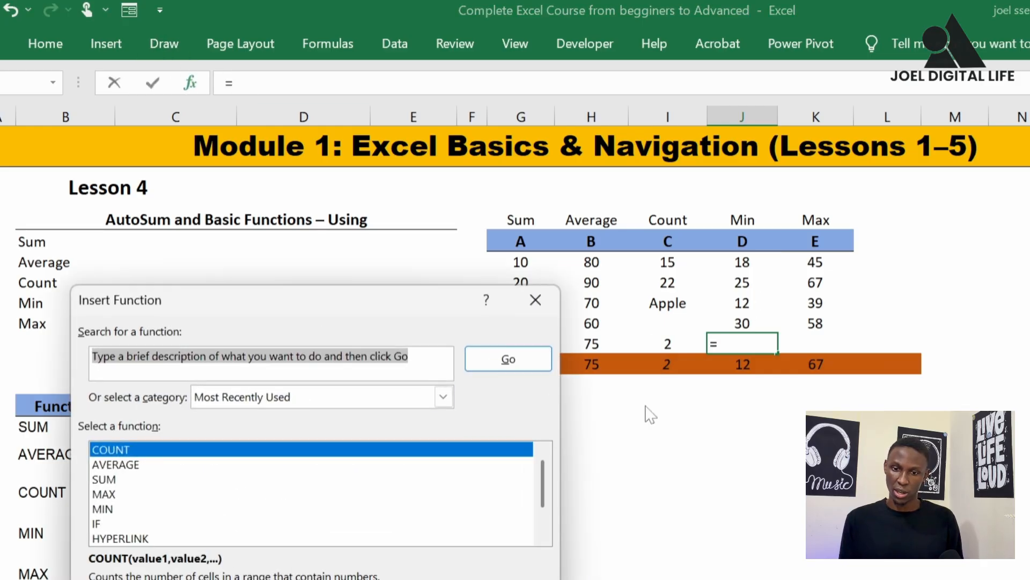
{"action": "left_click", "coordinate": [140, 508]}
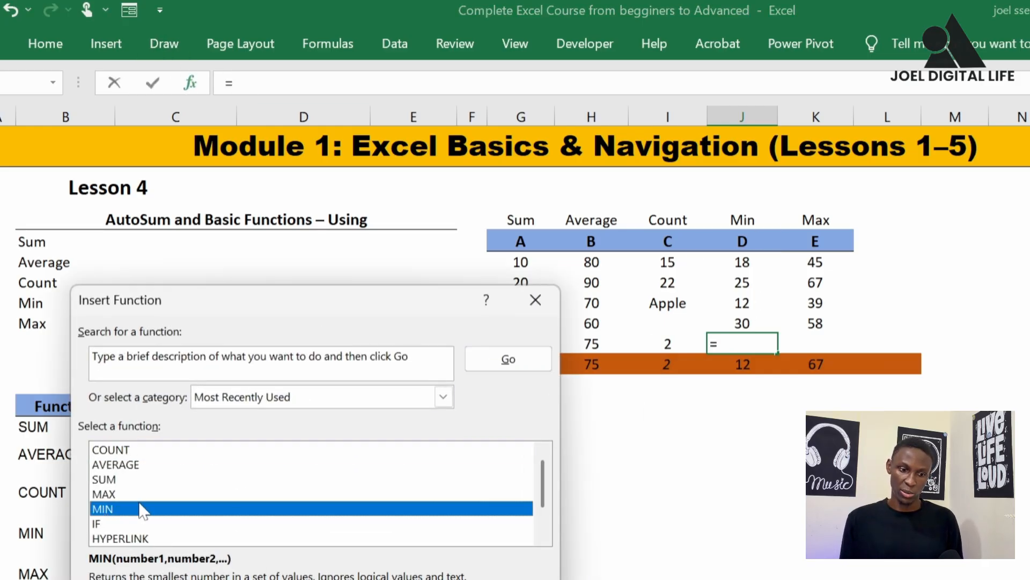
{"action": "double_click", "coordinate": [141, 508]}
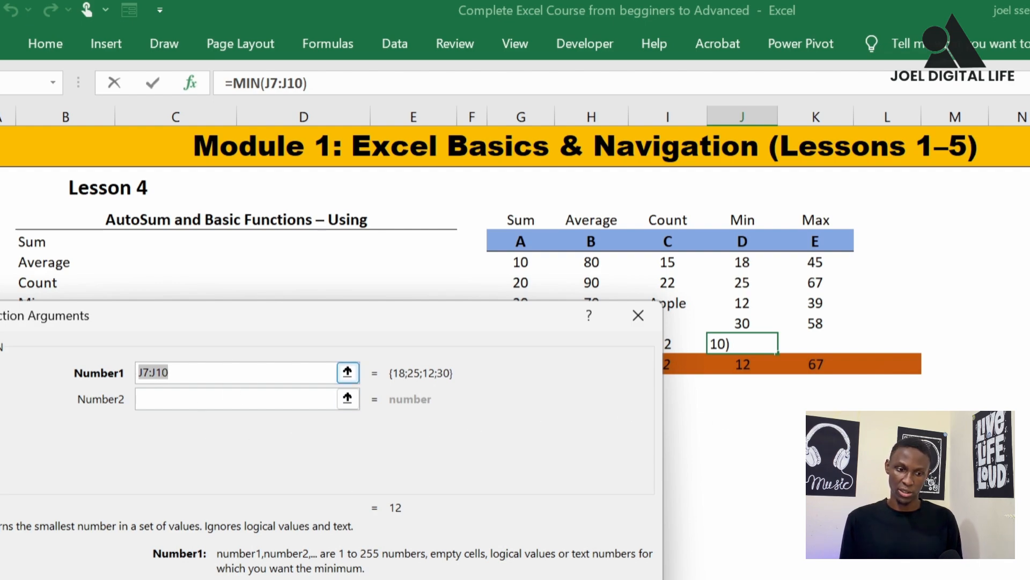
{"action": "left_click", "coordinate": [175, 367]}
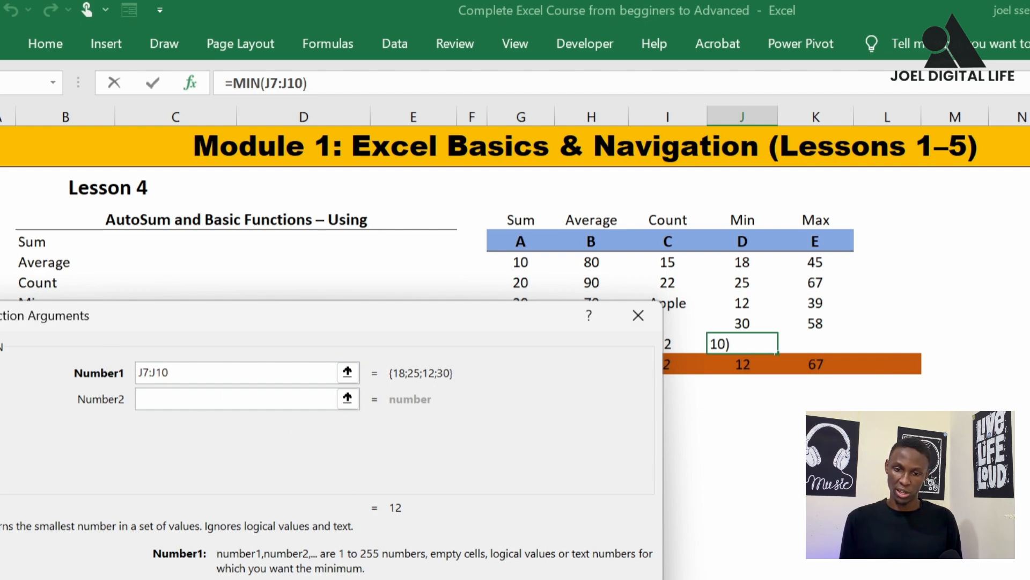
{"action": "key", "text": "Return"}
Add MAX of K7:K10 in K11 beneath column E using Insert Function
{"action": "left_click", "coordinate": [816, 347]}
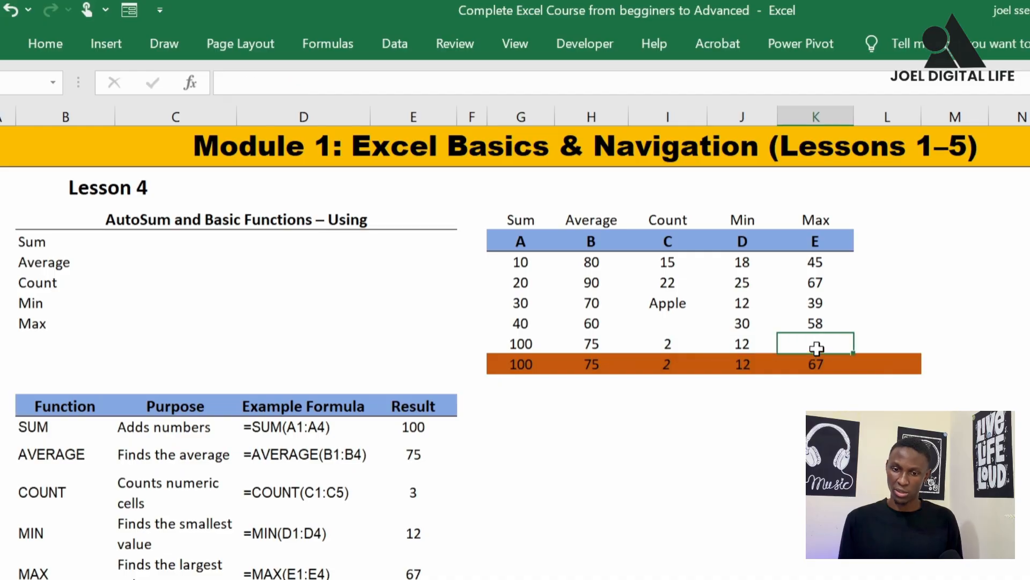
{"action": "left_click", "coordinate": [190, 84]}
{"action": "left_click", "coordinate": [169, 507]}
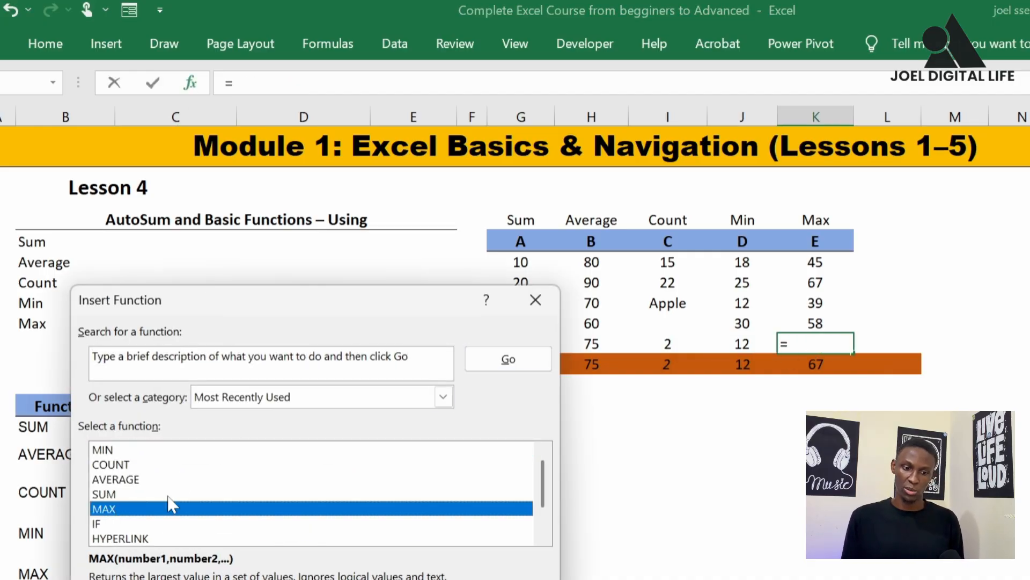
{"action": "key", "text": "Return"}
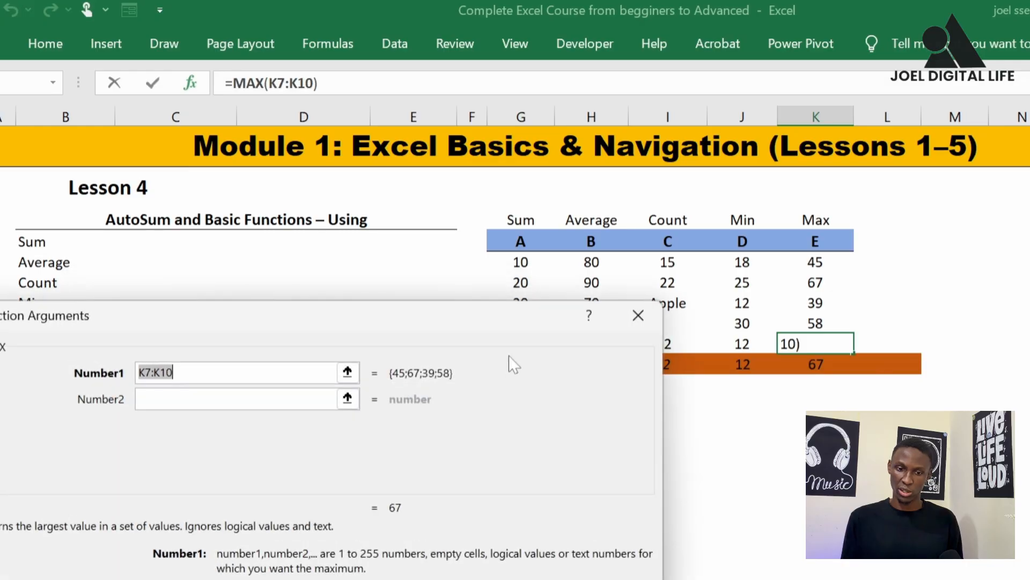
{"action": "key", "text": "Return"}
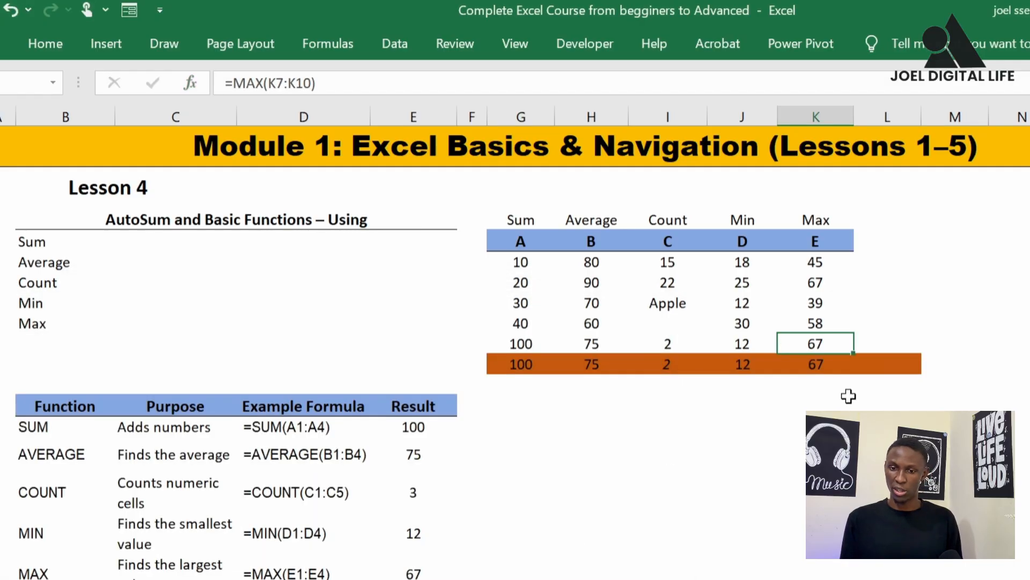
Fill the new results row G11:L11 with the golden-yellow standard colour
{"action": "left_click", "coordinate": [887, 322]}
{"action": "left_click_drag", "start_coordinate": [515, 343], "coordinate": [891, 343]}
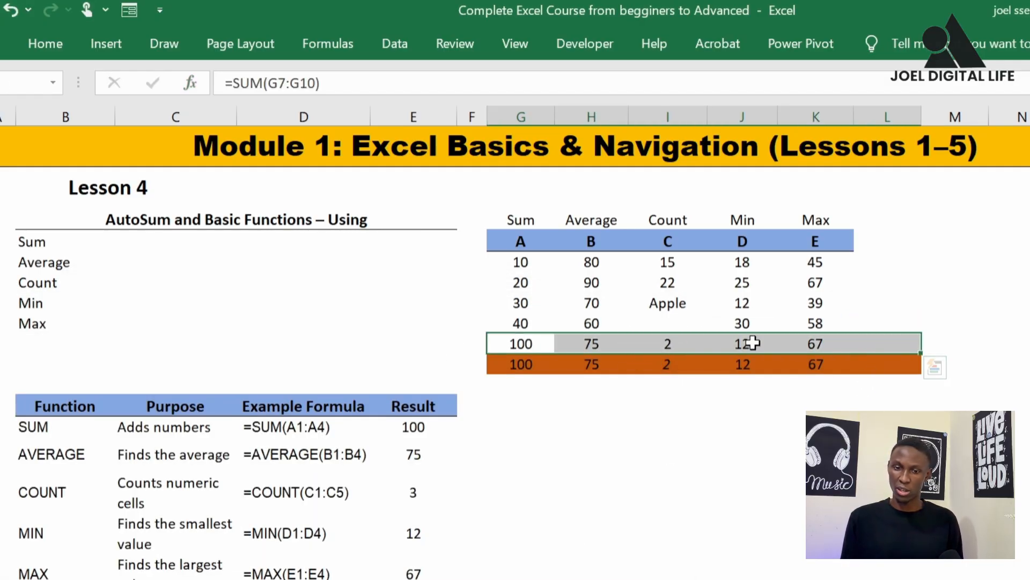
{"action": "left_click", "coordinate": [45, 44]}
{"action": "left_click", "coordinate": [234, 116]}
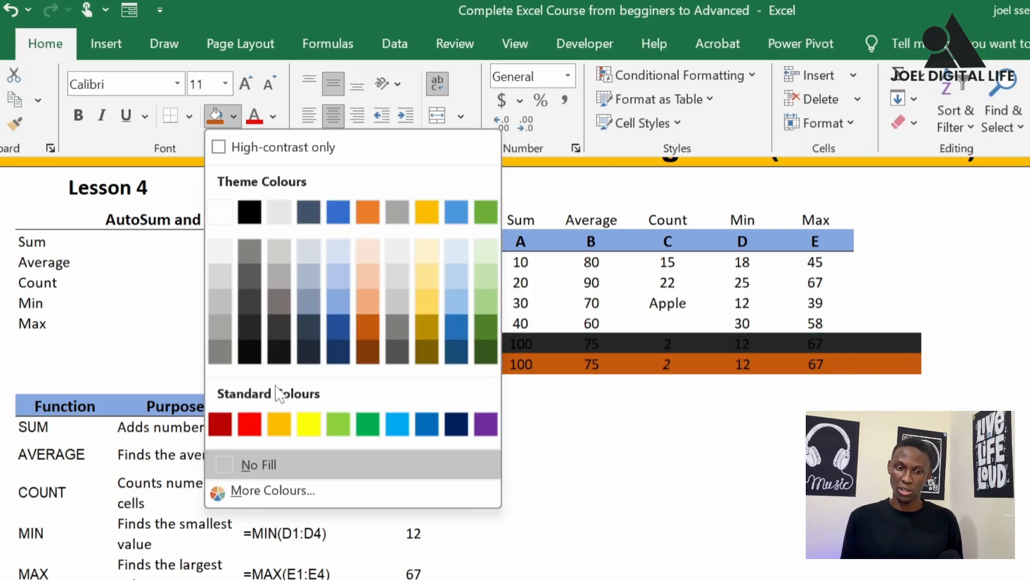
{"action": "left_click", "coordinate": [280, 421]}
{"action": "left_click", "coordinate": [654, 452]}
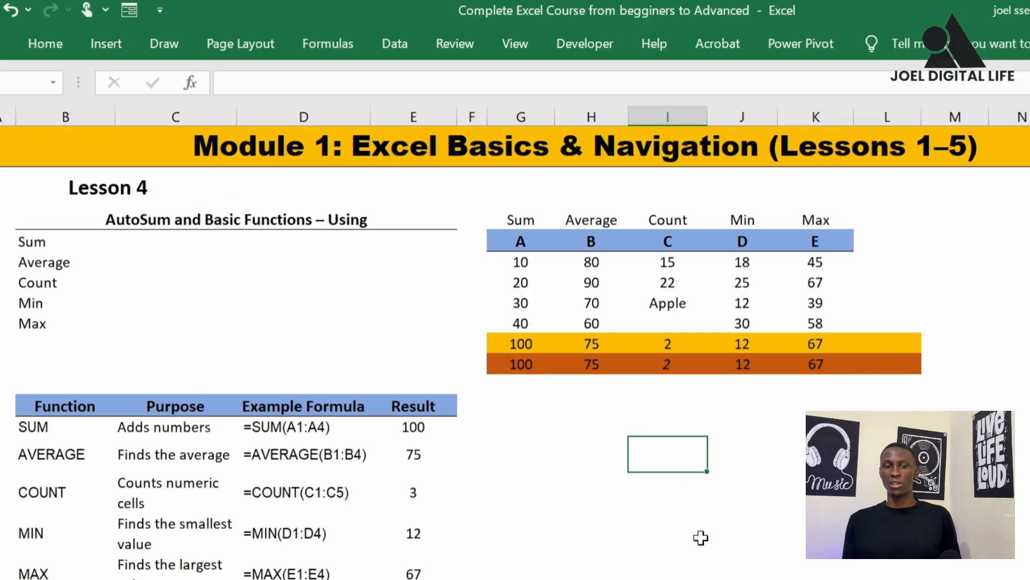